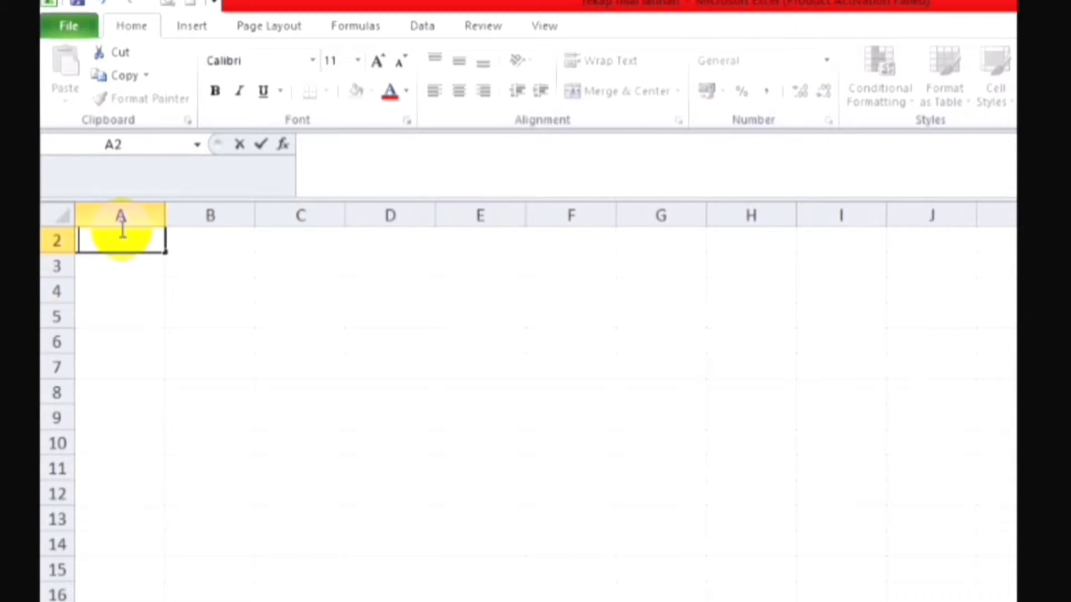
Step: Enter the header NO in A2 and merge cells A2:A4
type("NO")
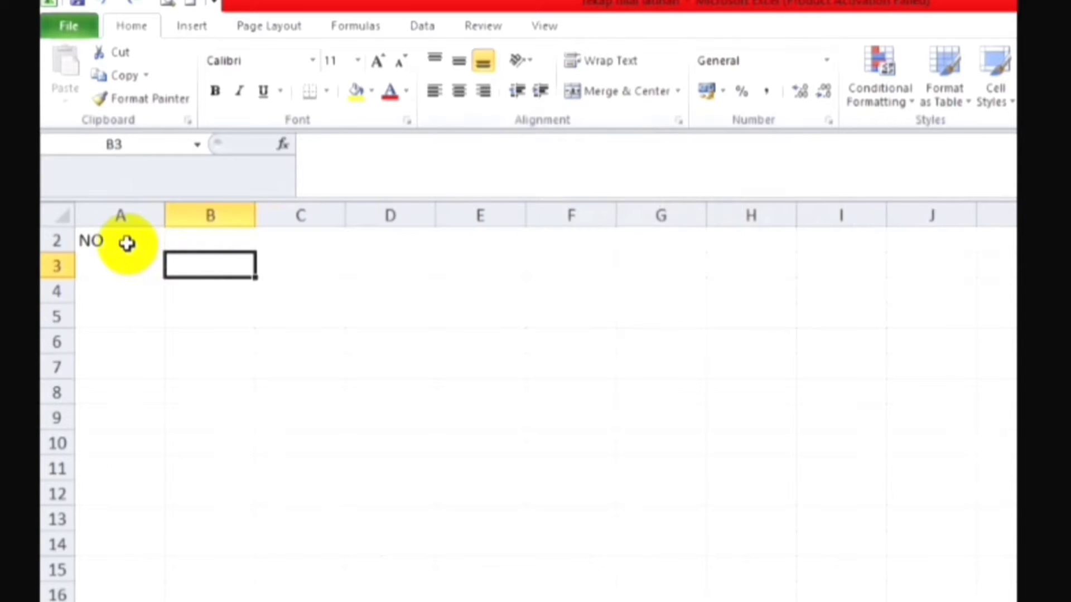
left_click(127, 243)
left_click_drag(127, 242, 123, 292)
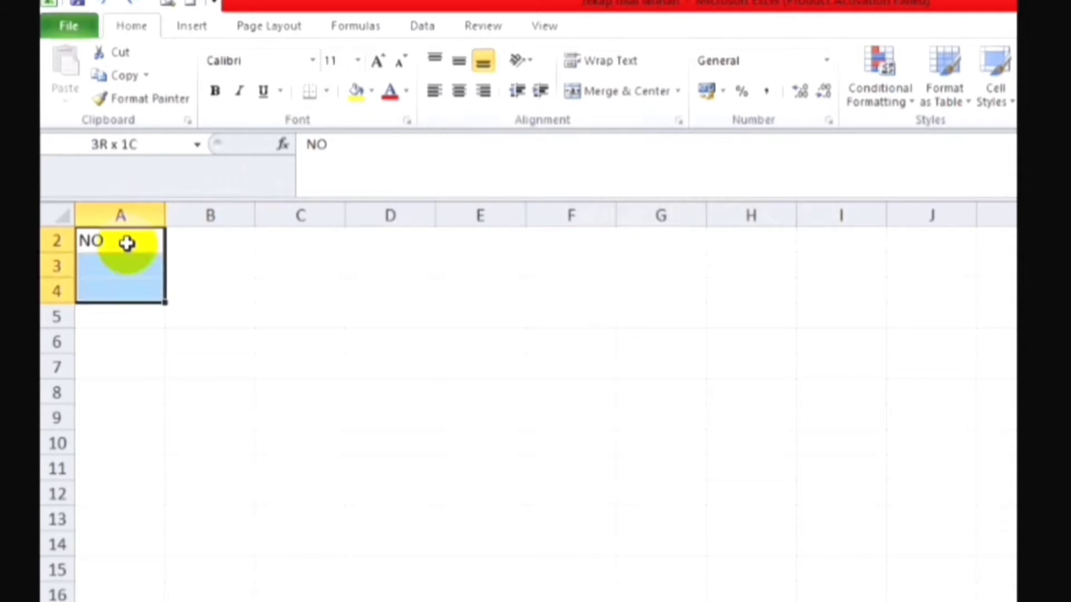
left_click(678, 92)
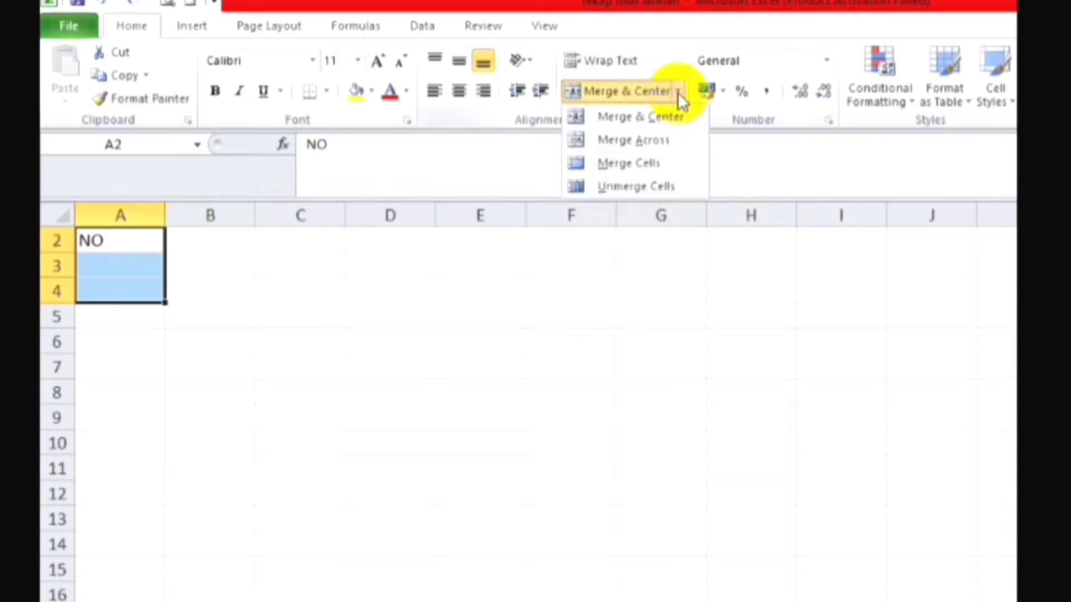
left_click(654, 170)
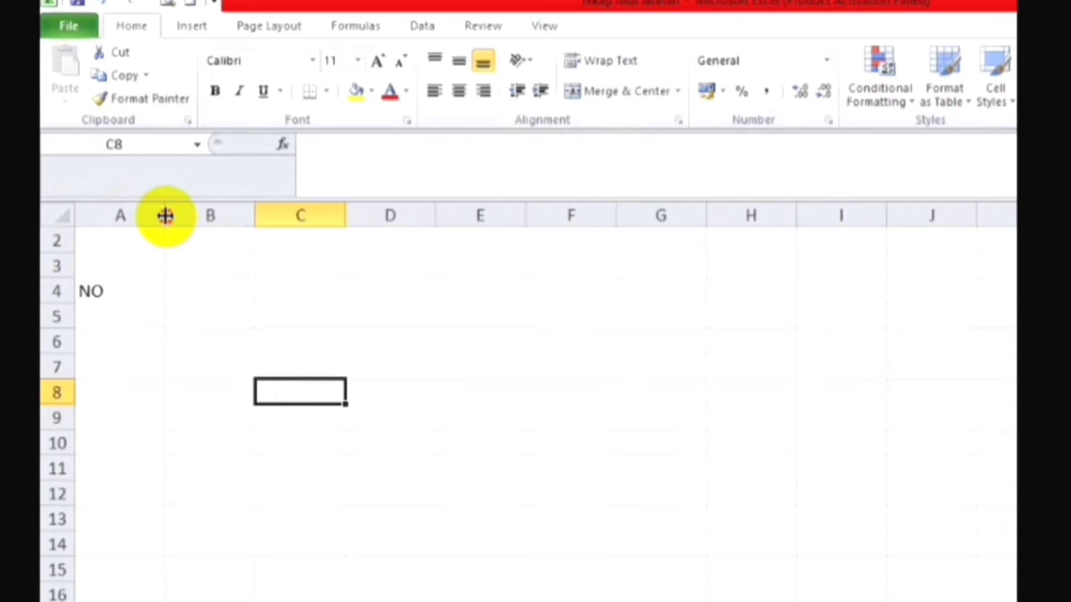
Step: Narrow column A to fit the width of its NO header
left_click_drag(165, 216, 116, 218)
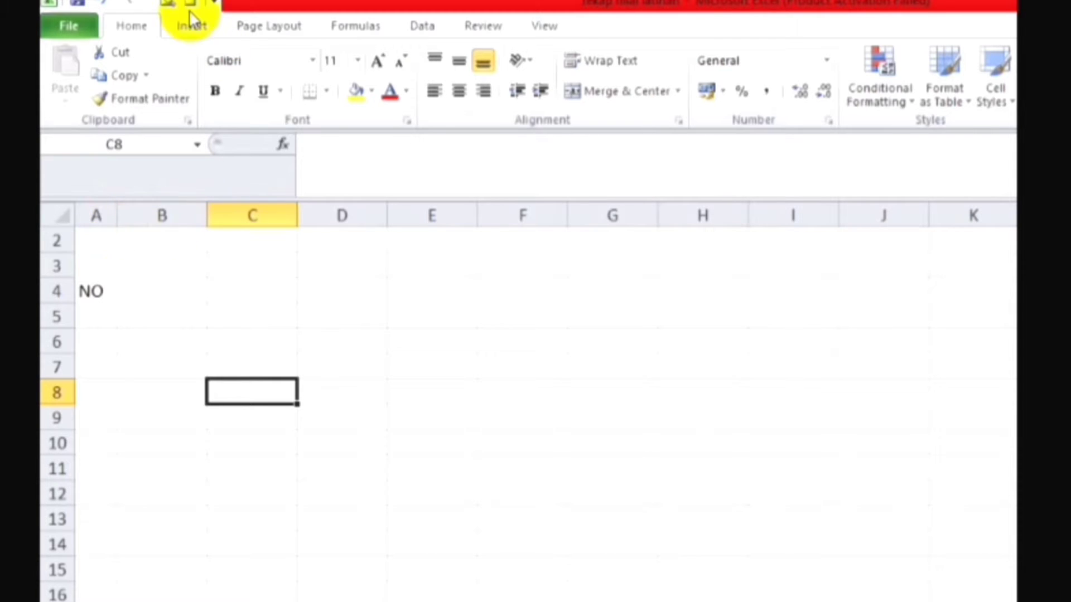
left_click(104, 7)
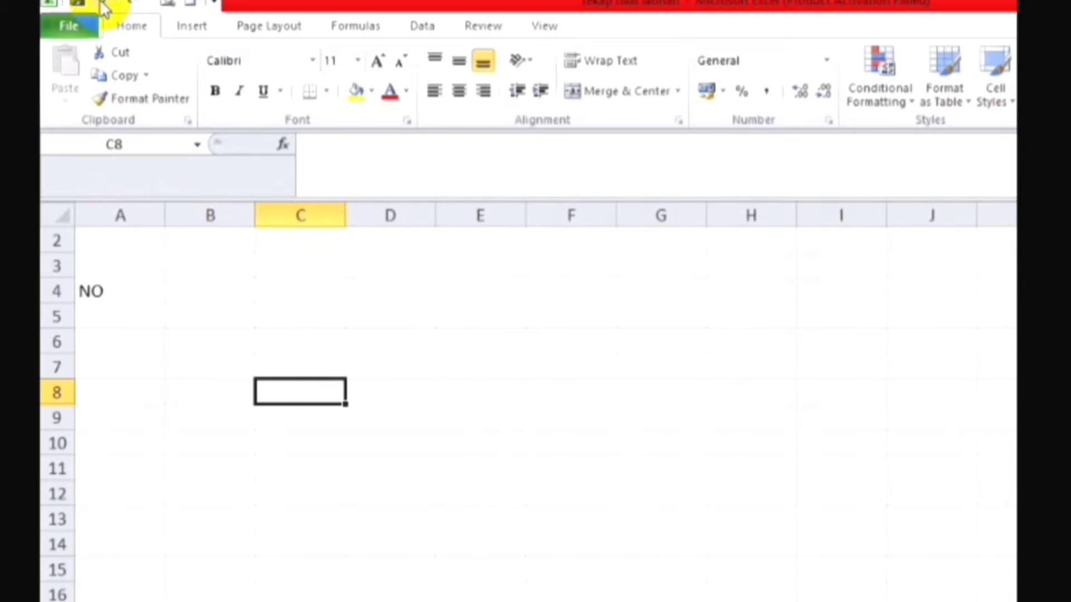
double_click(165, 217)
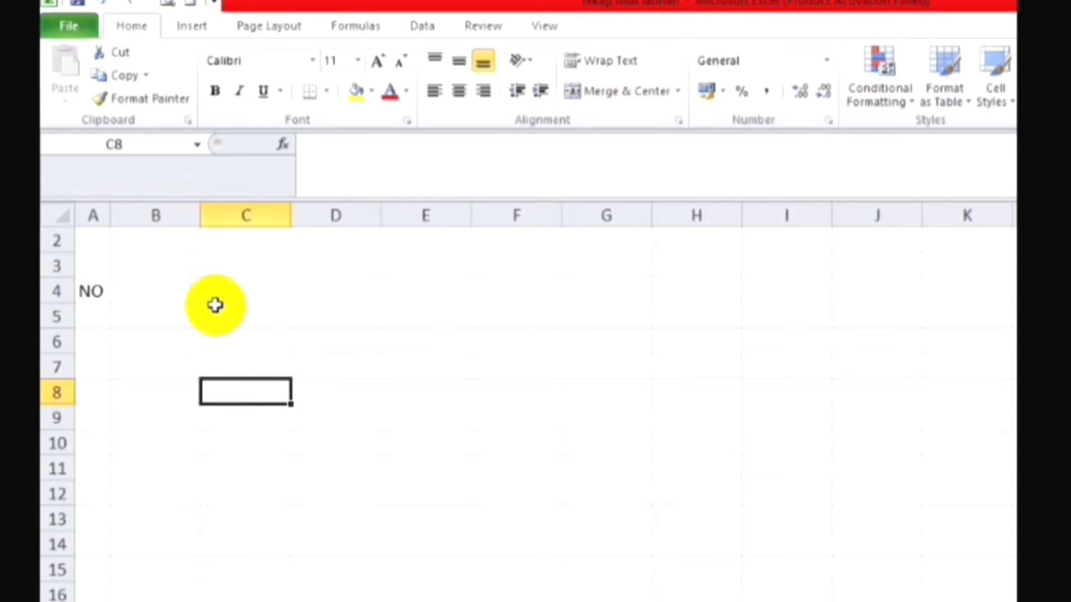
Step: Centre the NO header vertically and horizontally in its merged cell
left_click(86, 269)
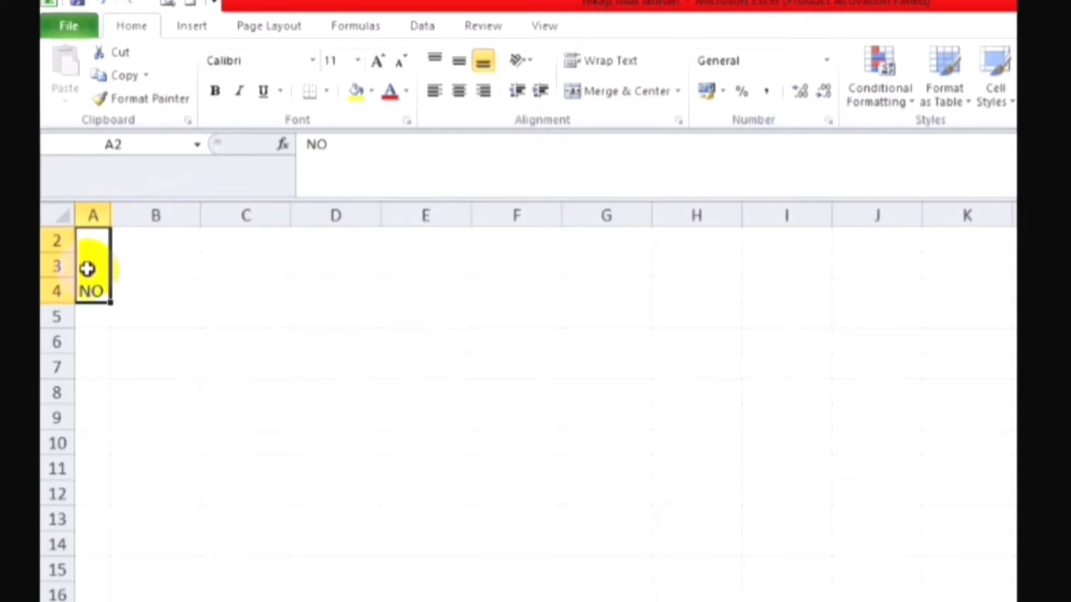
left_click(459, 66)
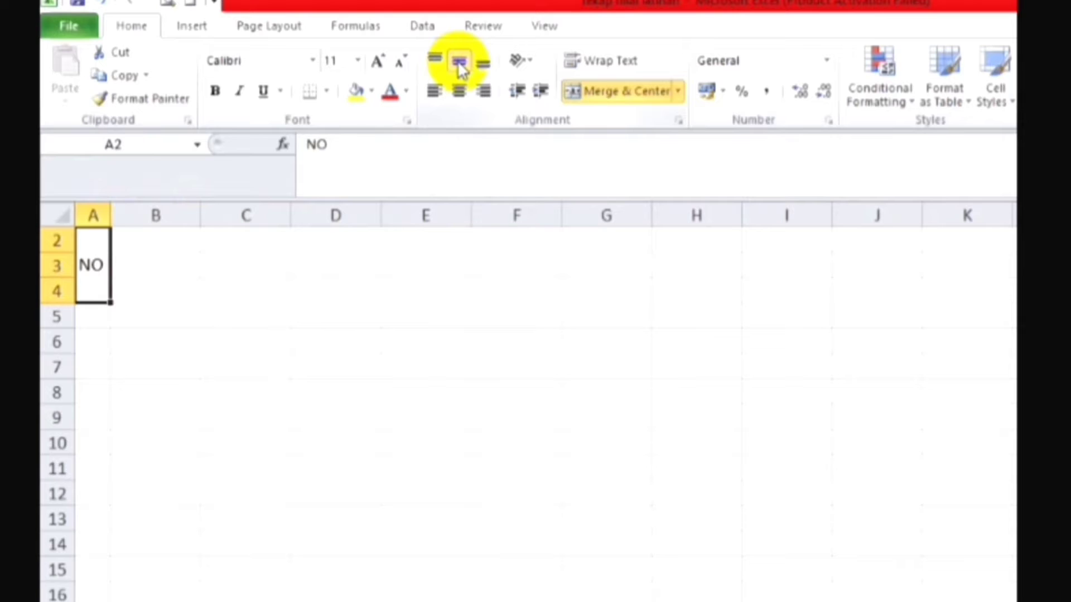
left_click(460, 96)
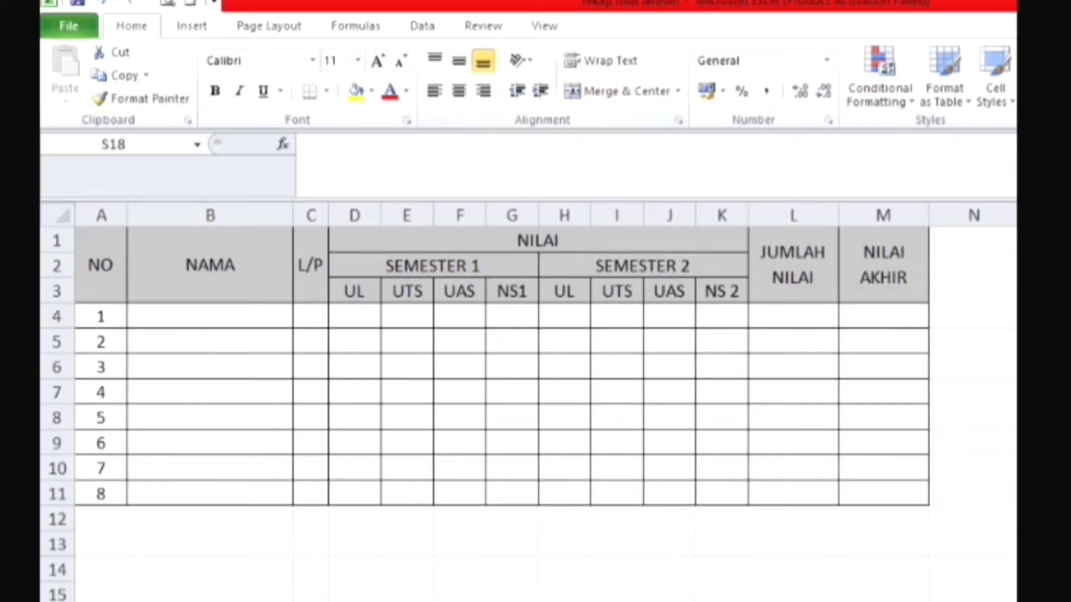
Step: Enter the header NAMA in cell B2, following the finished sample table
left_click(190, 283)
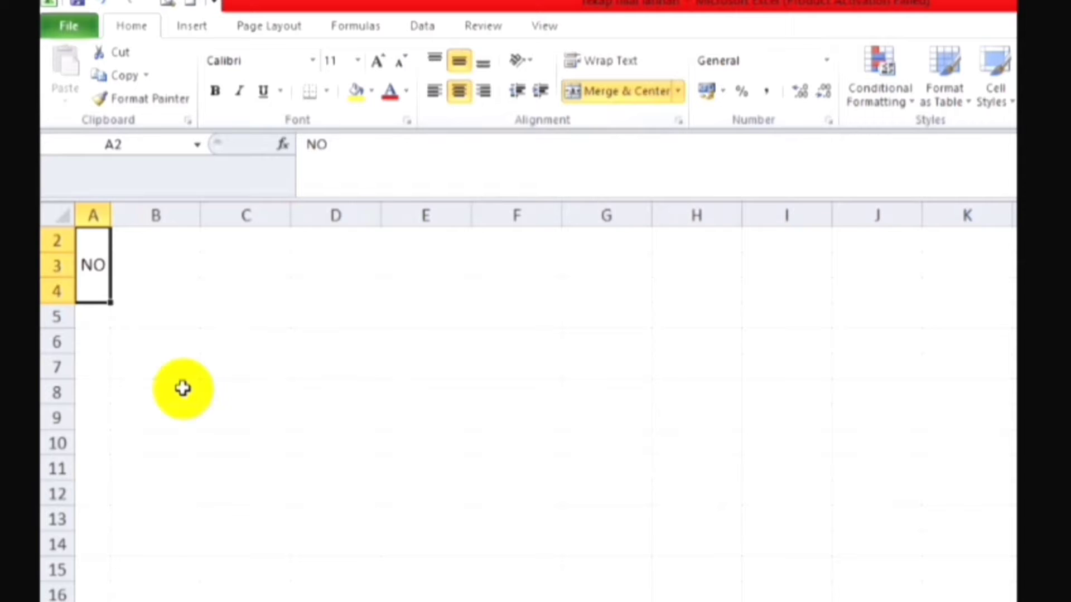
left_click(188, 246)
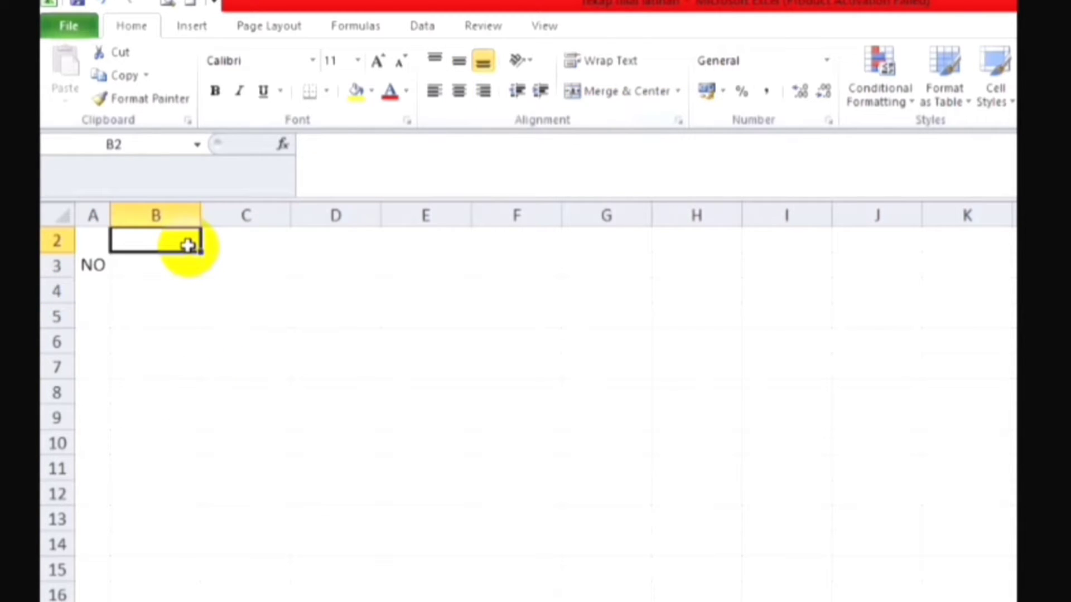
type("NAMA")
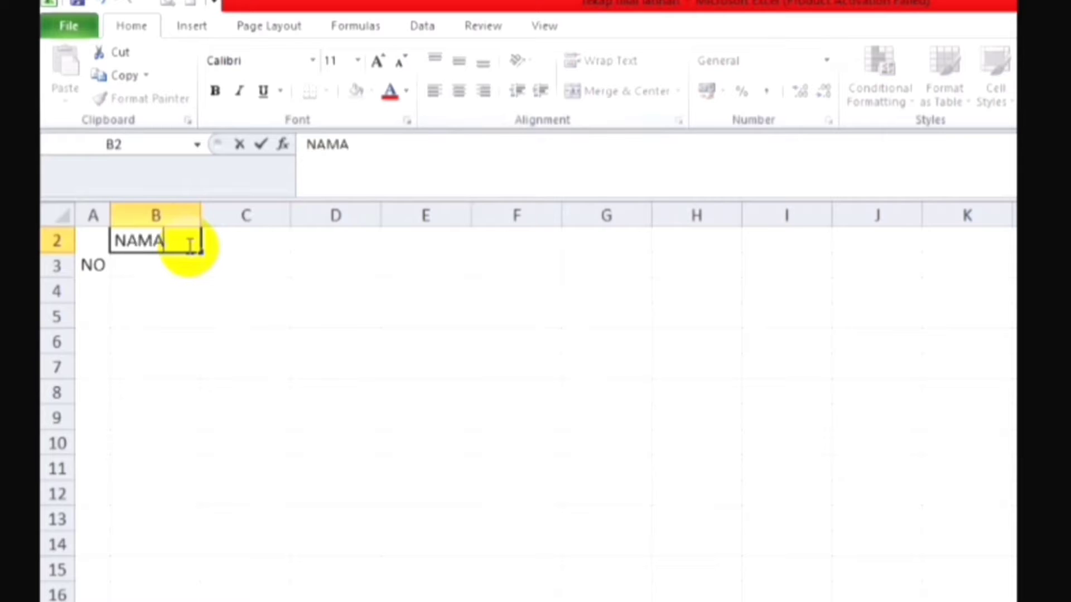
key("Return")
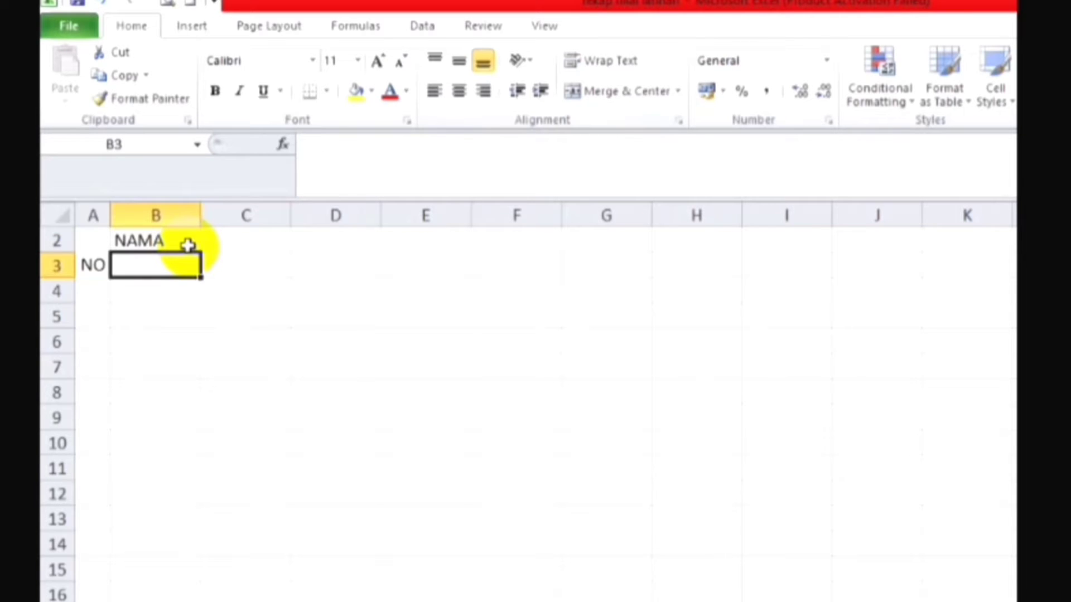
Step: Merge cells B2:B4 and centre the NAMA header vertically and horizontally
left_click(171, 237)
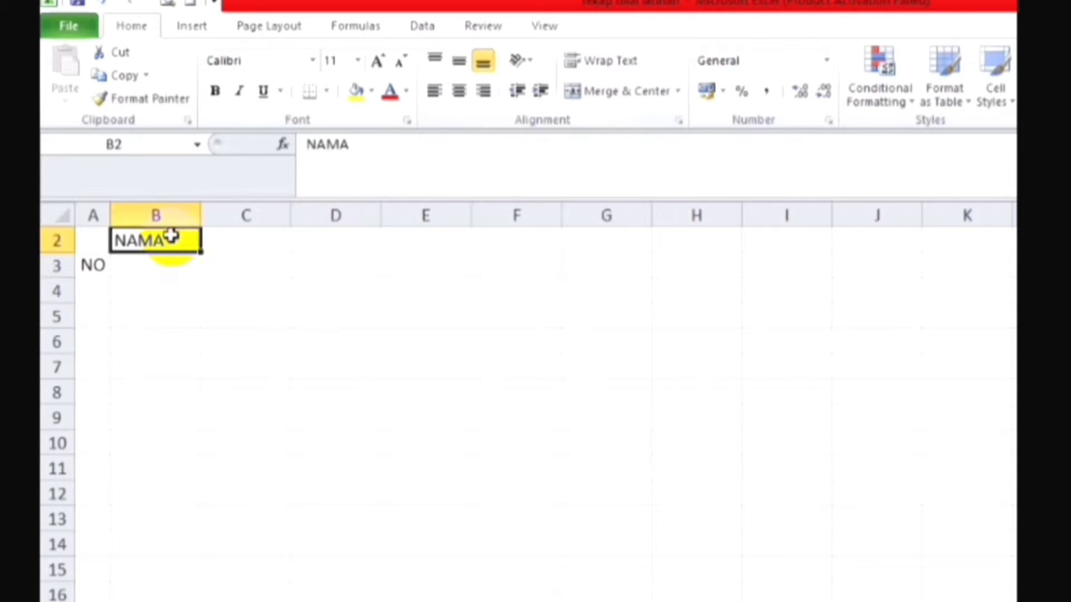
left_click_drag(171, 237, 171, 290)
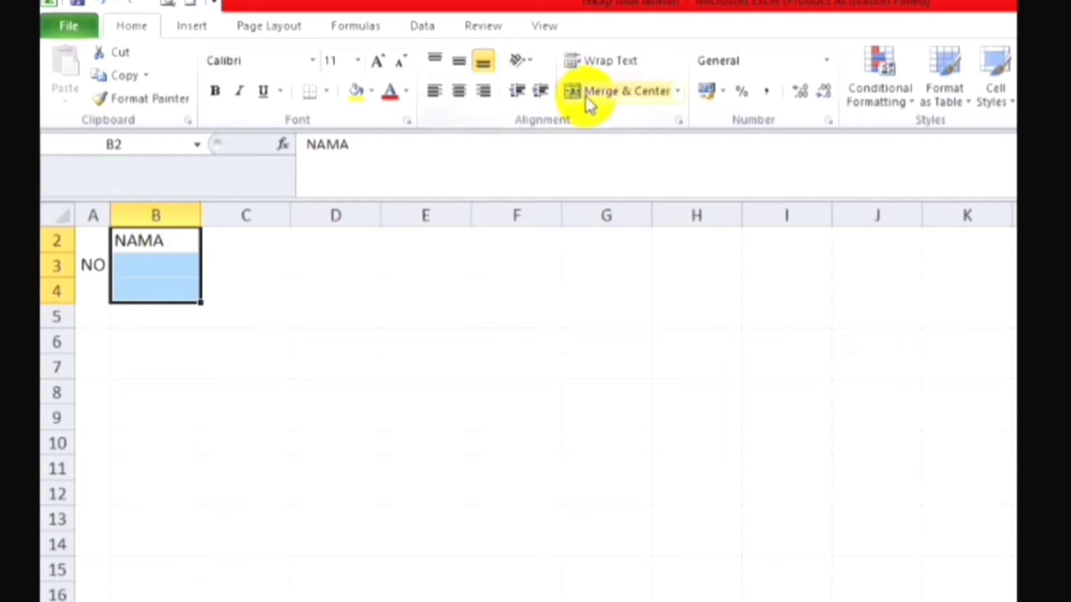
left_click(679, 92)
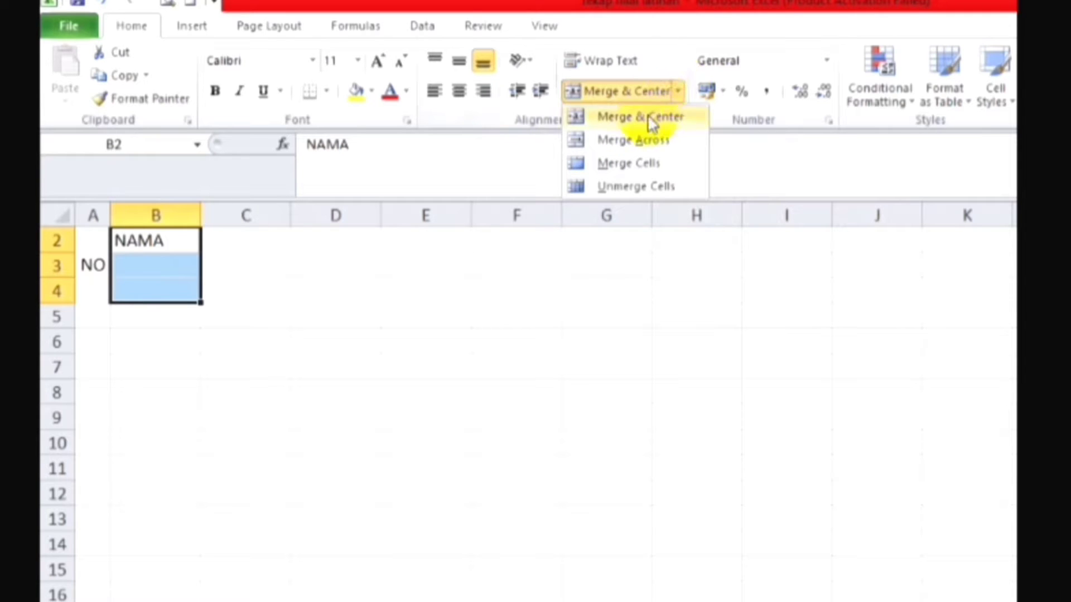
left_click(669, 163)
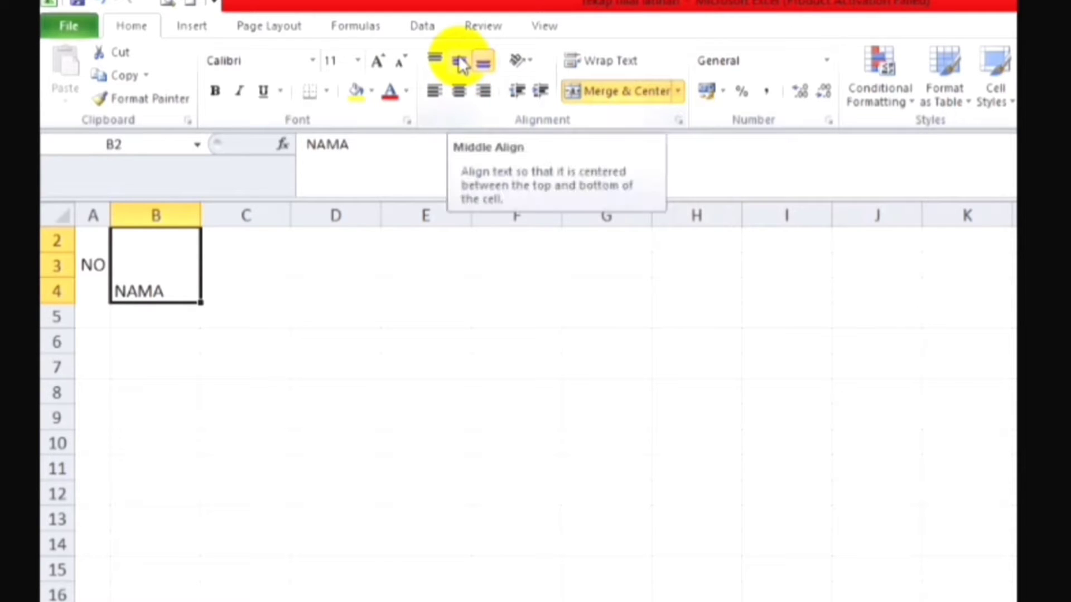
left_click(461, 62)
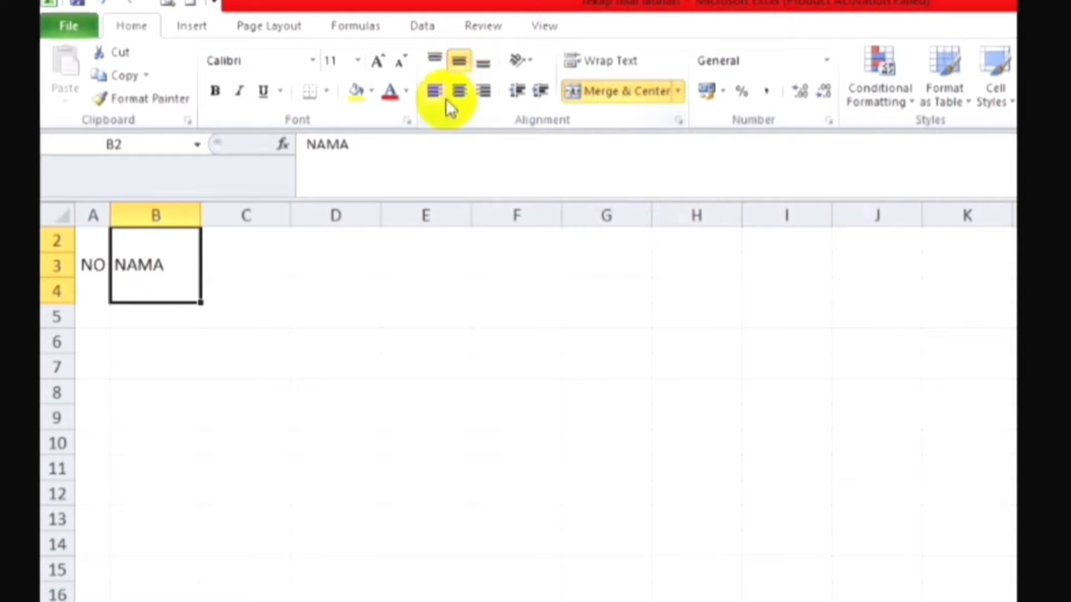
left_click(460, 92)
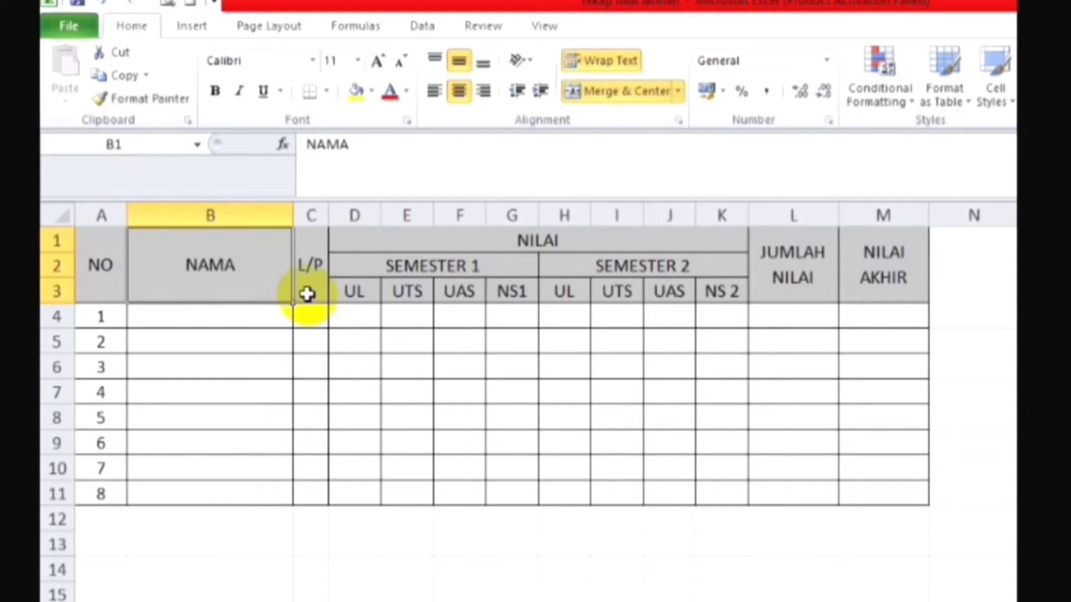
Step: Copy the NAMA header's formatting to C2:C4 with Format Painter and enter L/P there
left_click(307, 294)
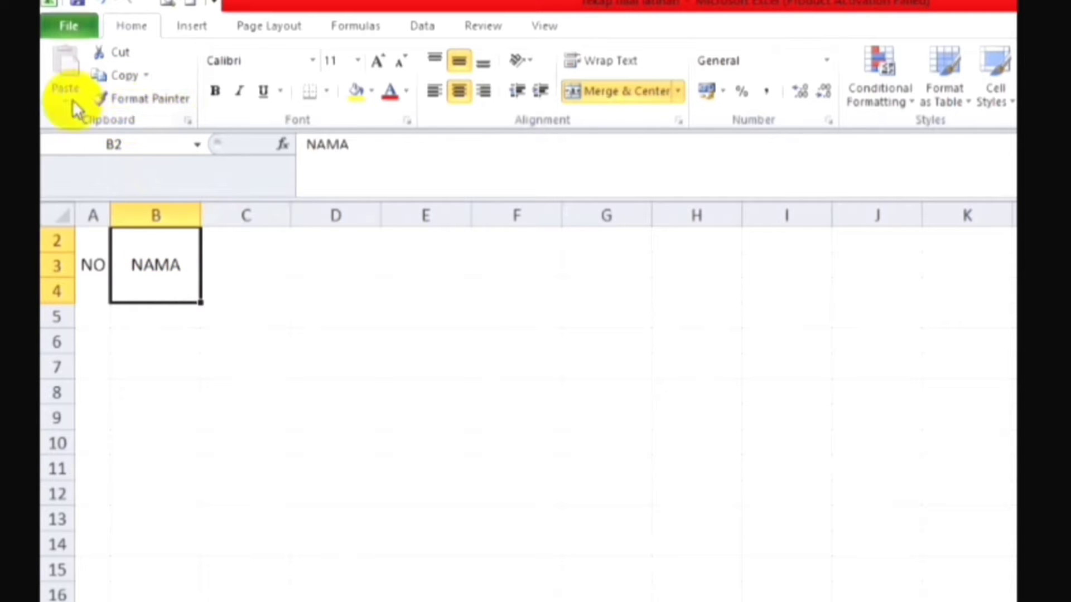
left_click(131, 106)
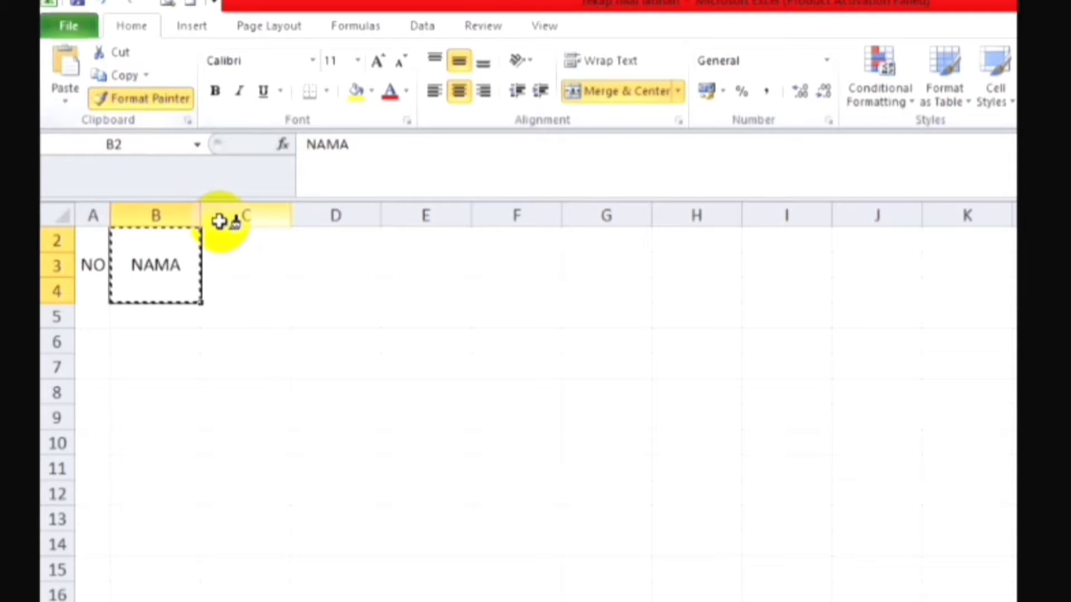
left_click(246, 239)
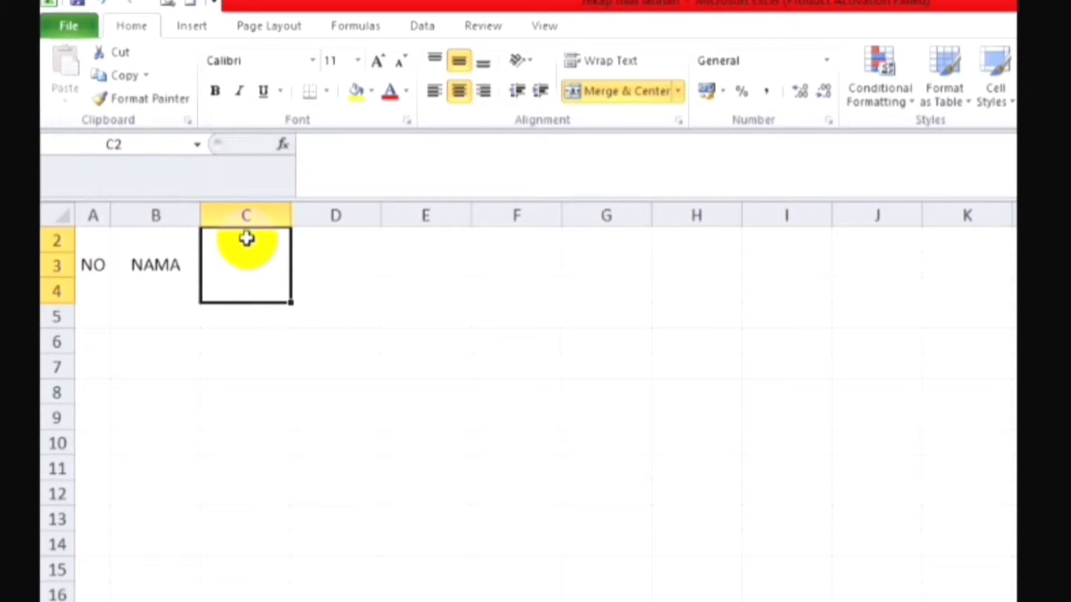
type("L")
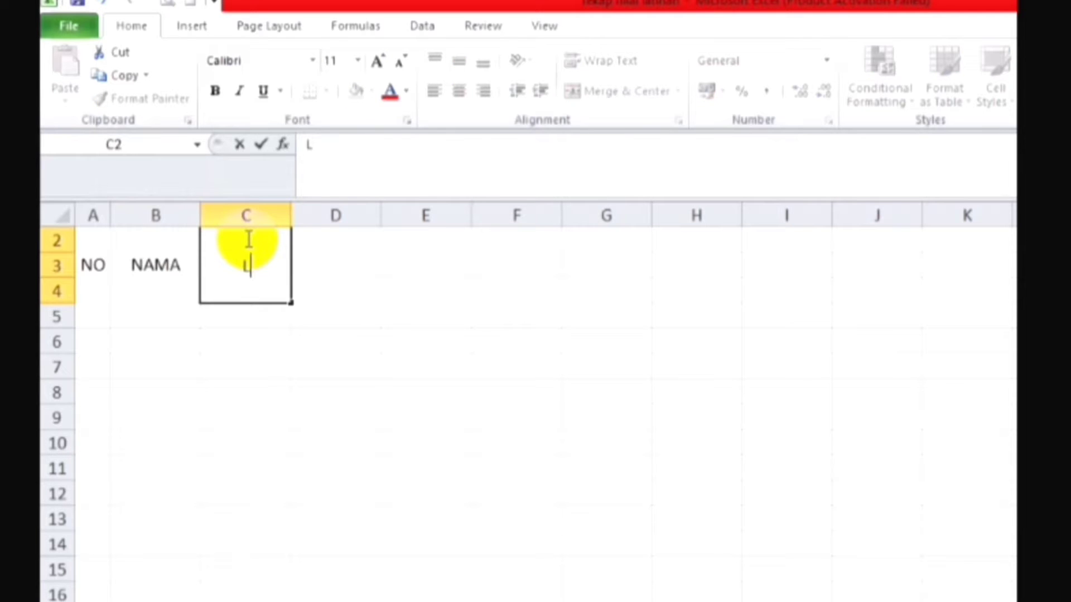
type("/P")
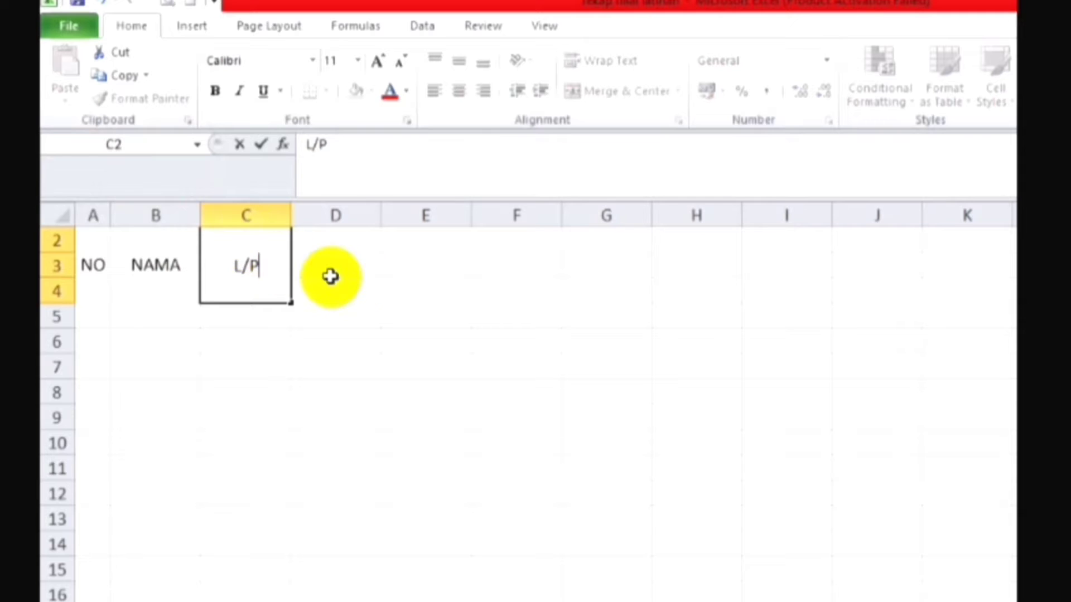
left_click(345, 242)
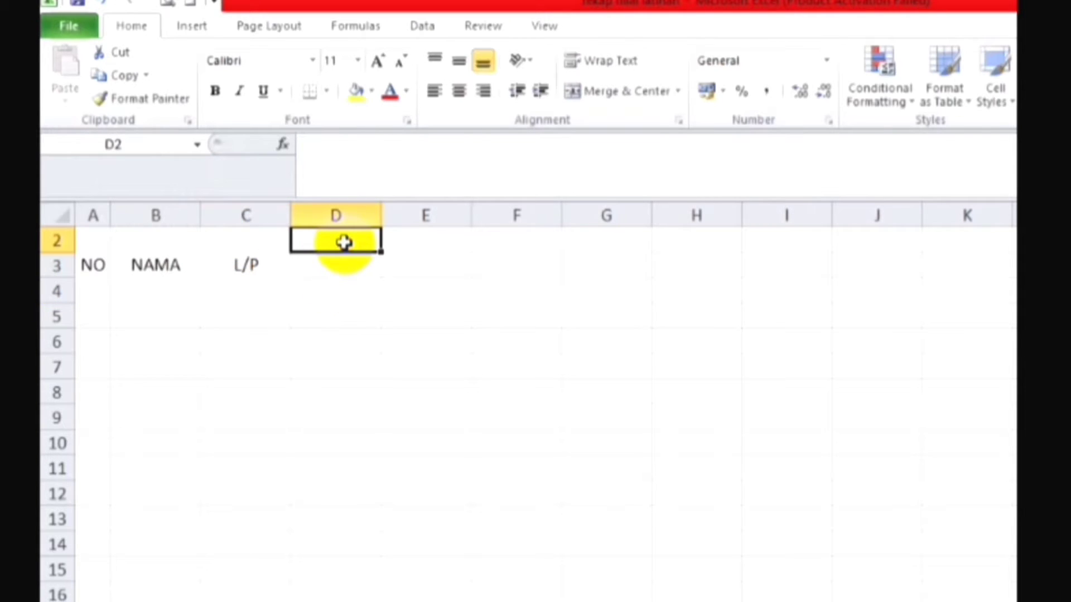
Step: Fit column C to its L/P header and widen the NAMA column
double_click(294, 212)
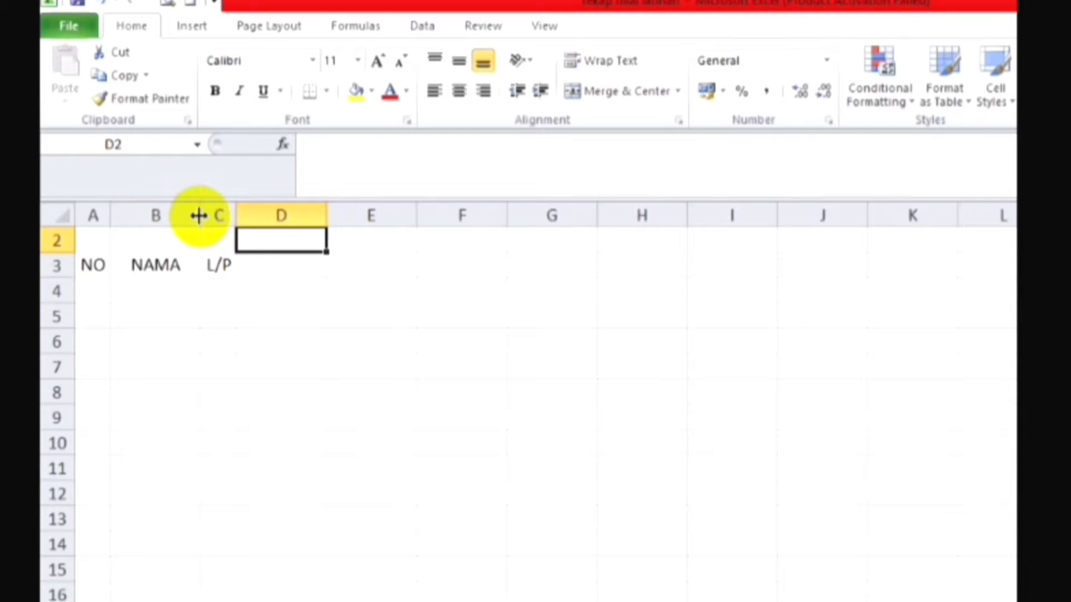
left_click_drag(199, 215, 267, 270)
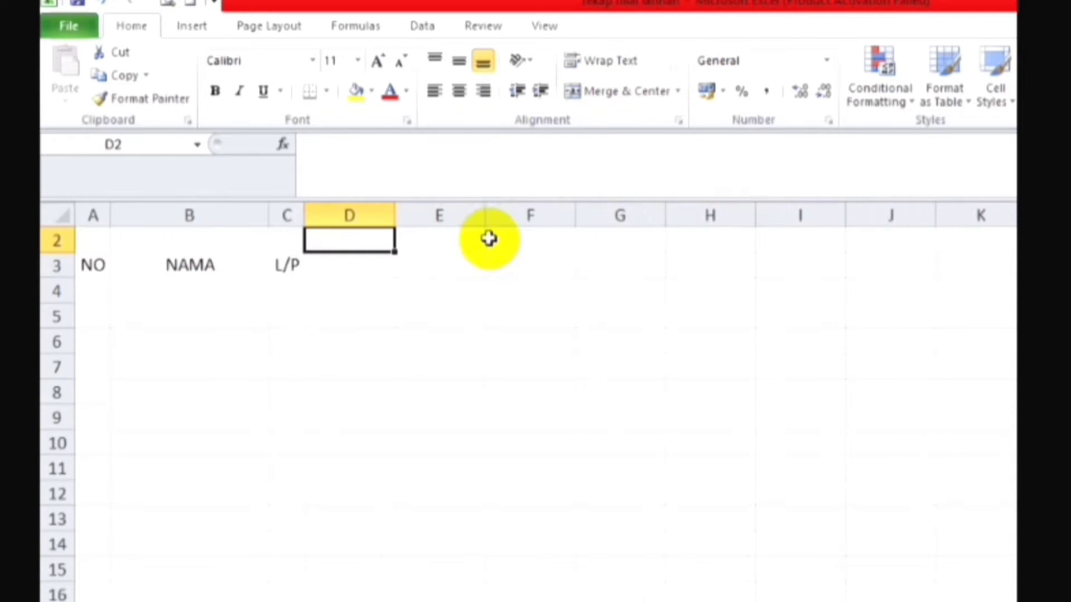
Step: Merge and centre the cells D2:K2 into one header cell
left_click_drag(488, 237, 488, 239)
key("shift+Right")
key("shift+Right")
key("shift+Right")
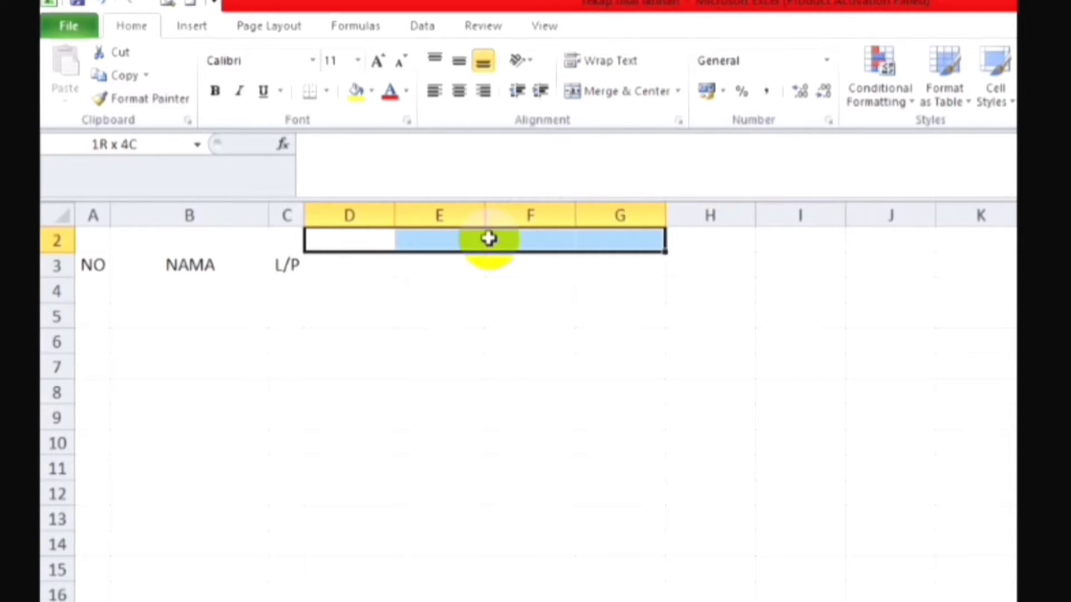
key("shift+Right")
key("shift+Right")
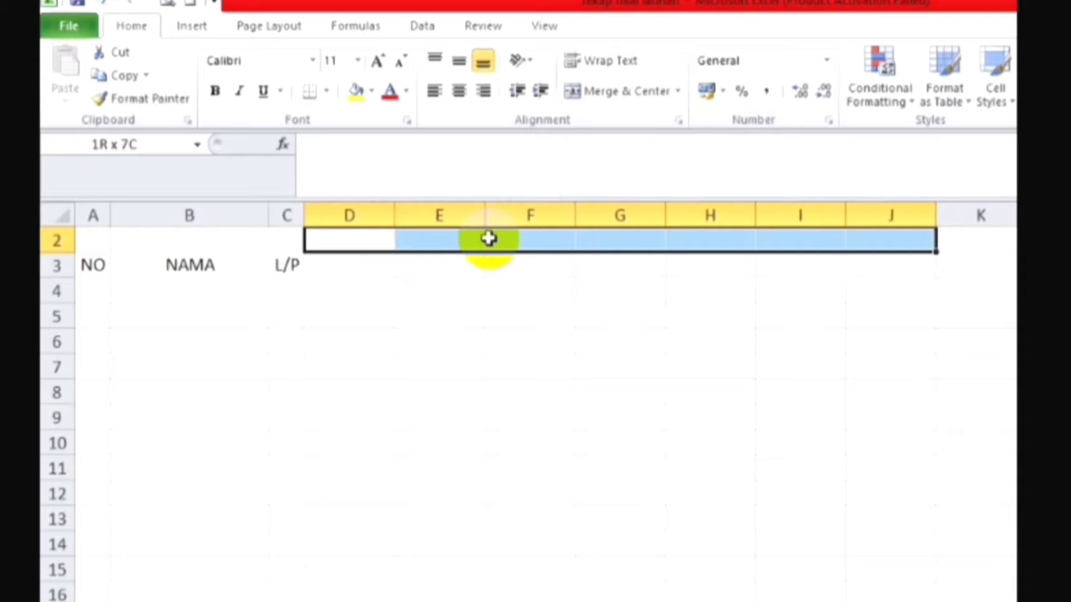
key("shift+Right")
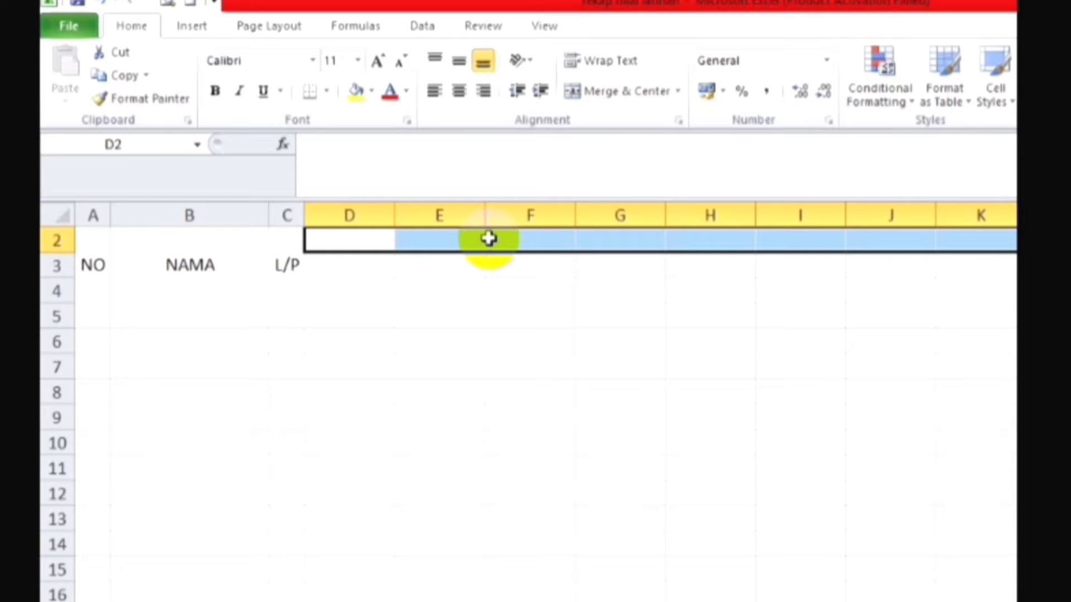
left_click(606, 95)
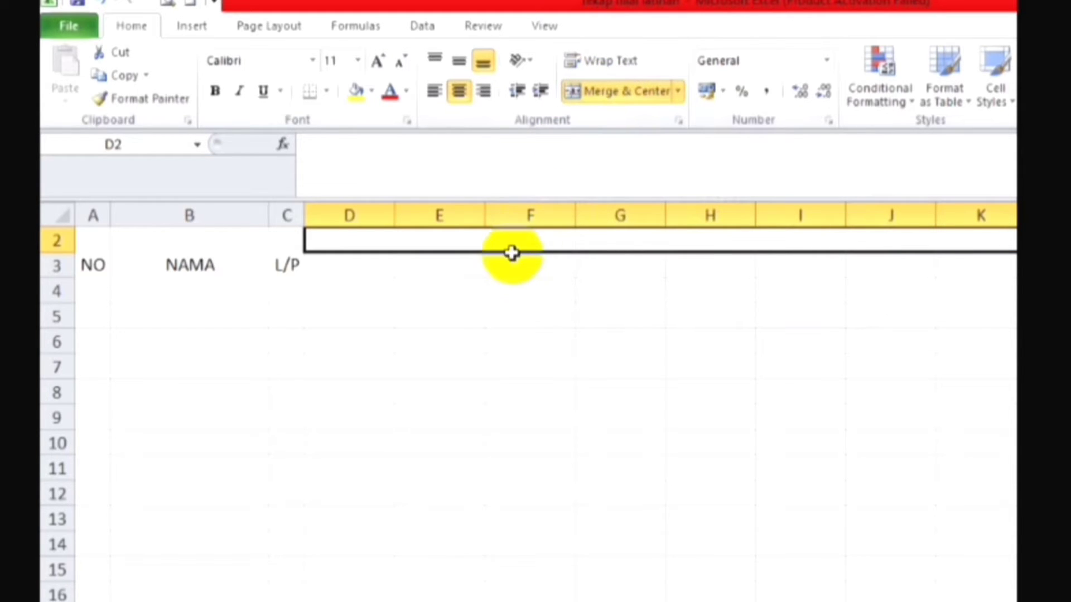
Step: Enter the header NILAI in the merged cell spanning columns D to K
type("NIL")
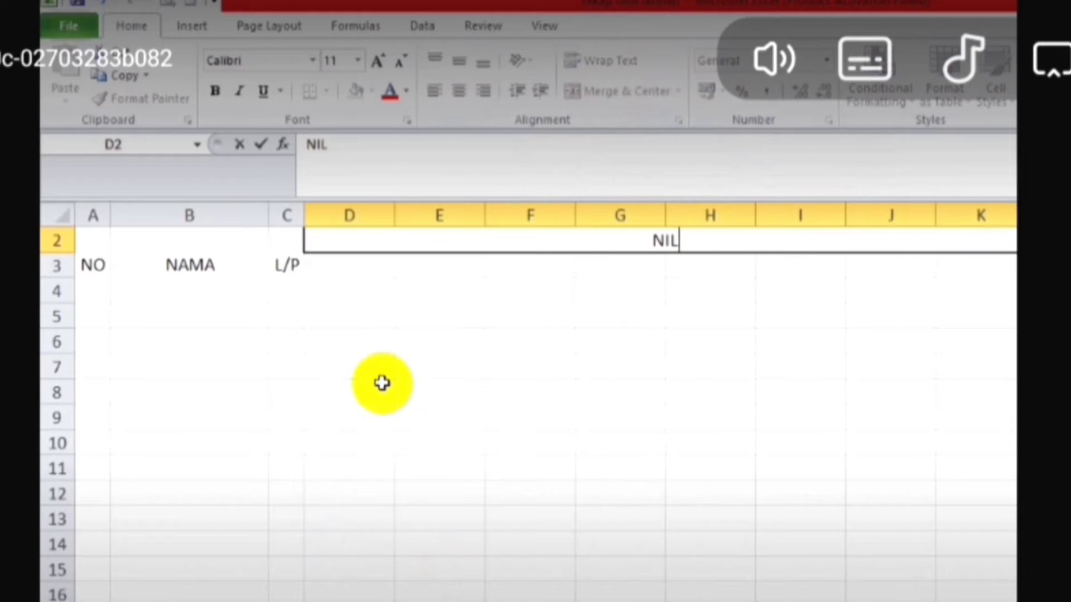
type("AI")
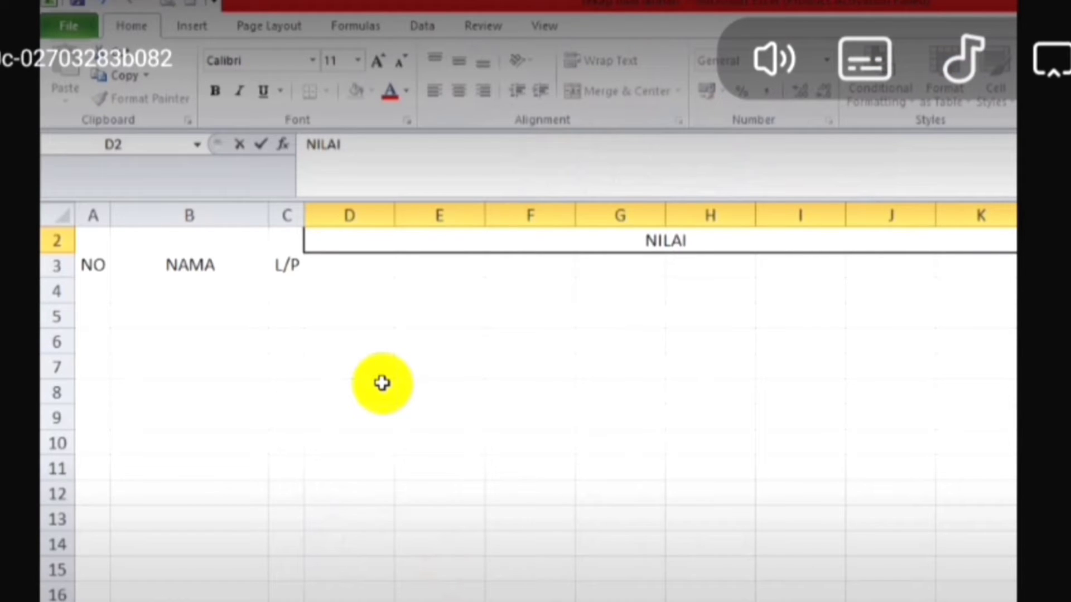
key("Return")
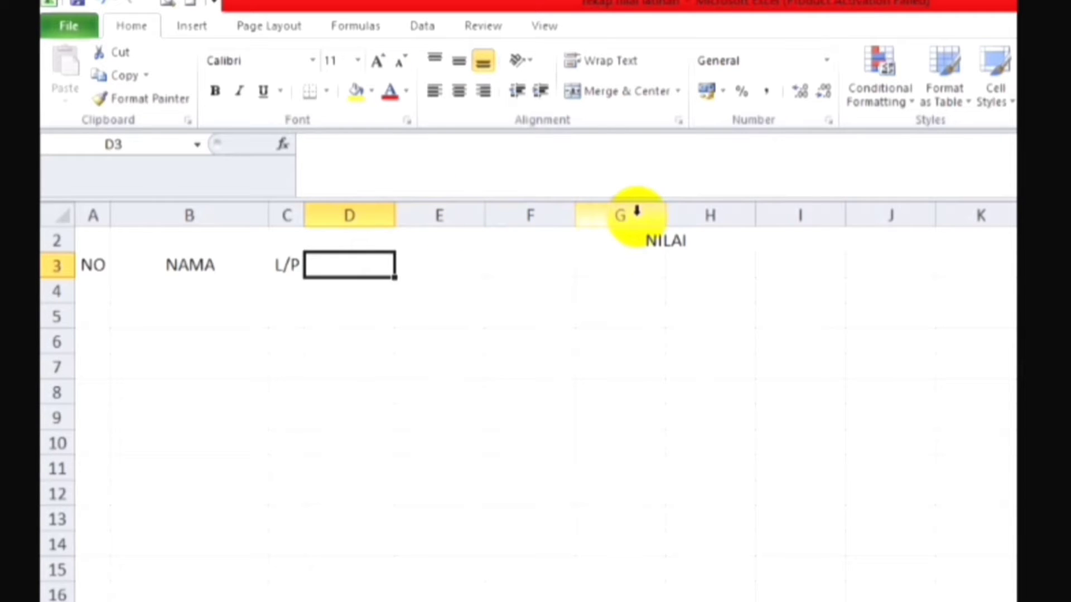
Step: Merge the cells D3:G3 into one without centring and middle-align the merged cell vertically
key("shift+Right")
key("shift+Right")
key("shift+Right")
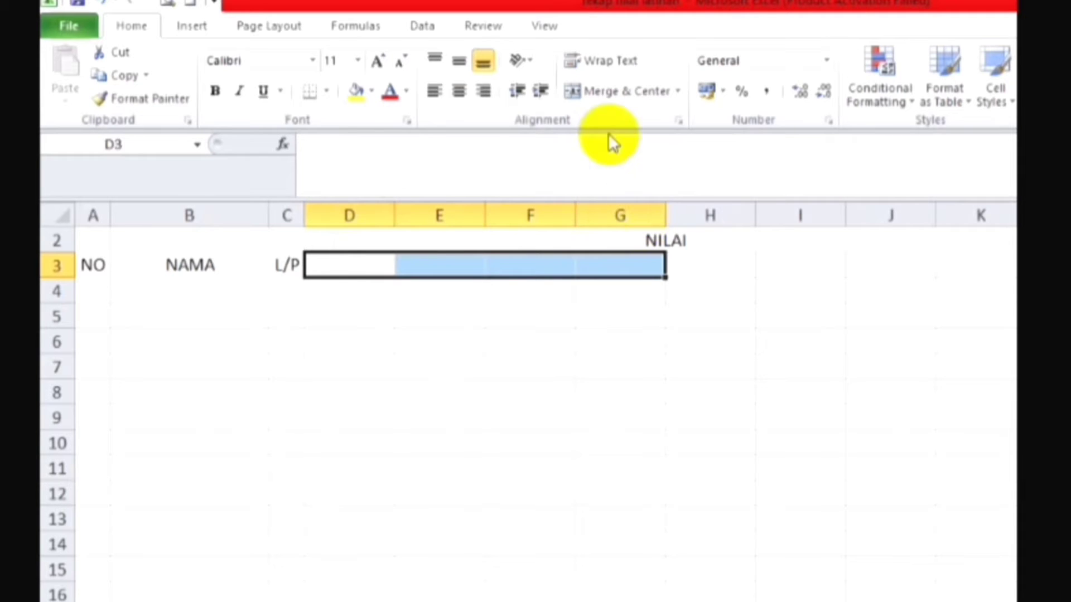
left_click(678, 92)
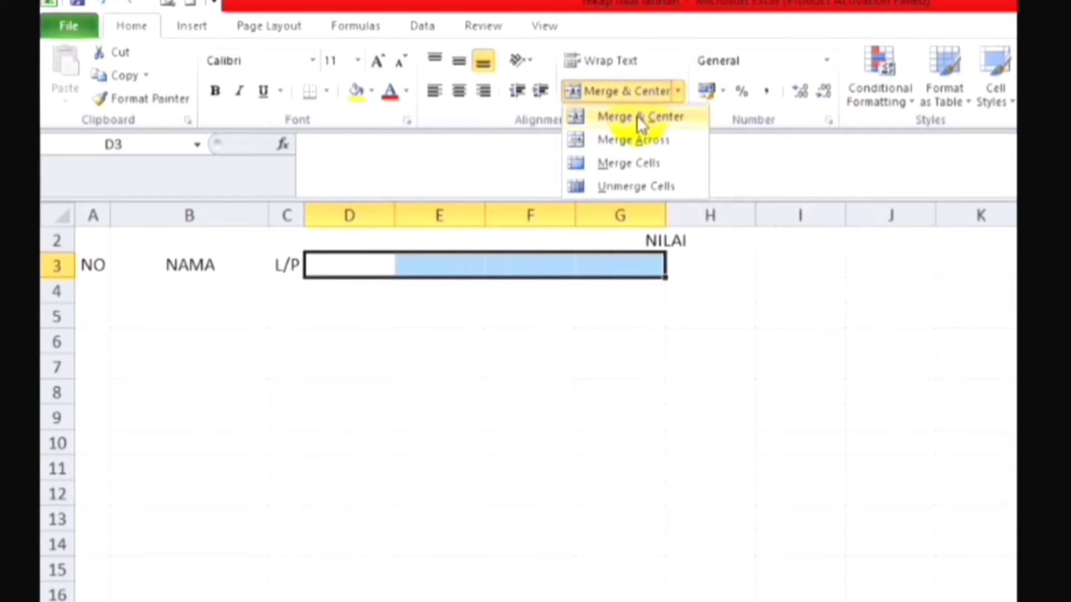
left_click(645, 166)
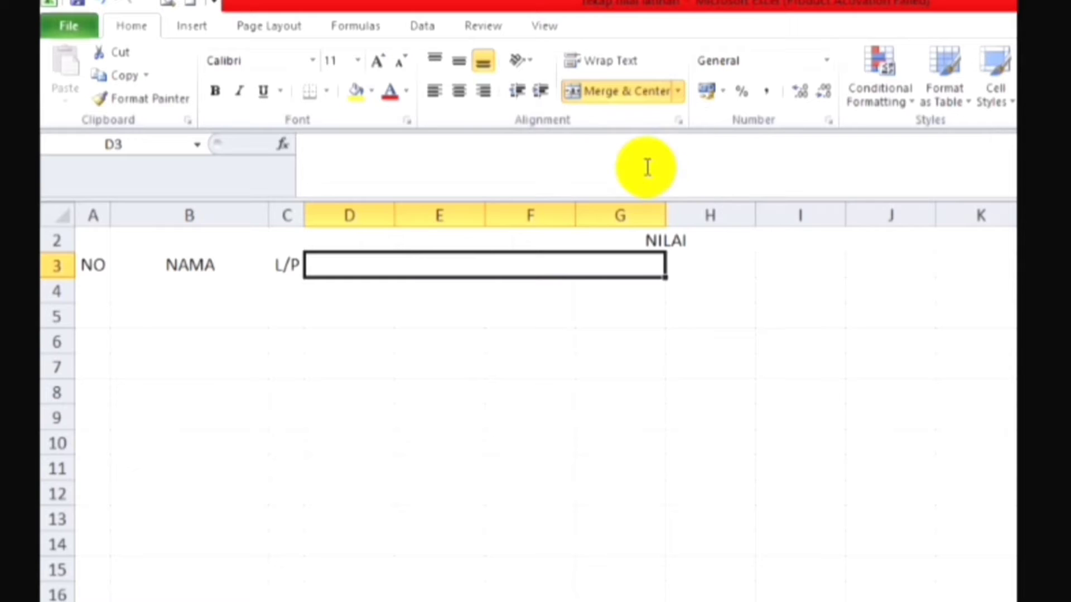
left_click(459, 66)
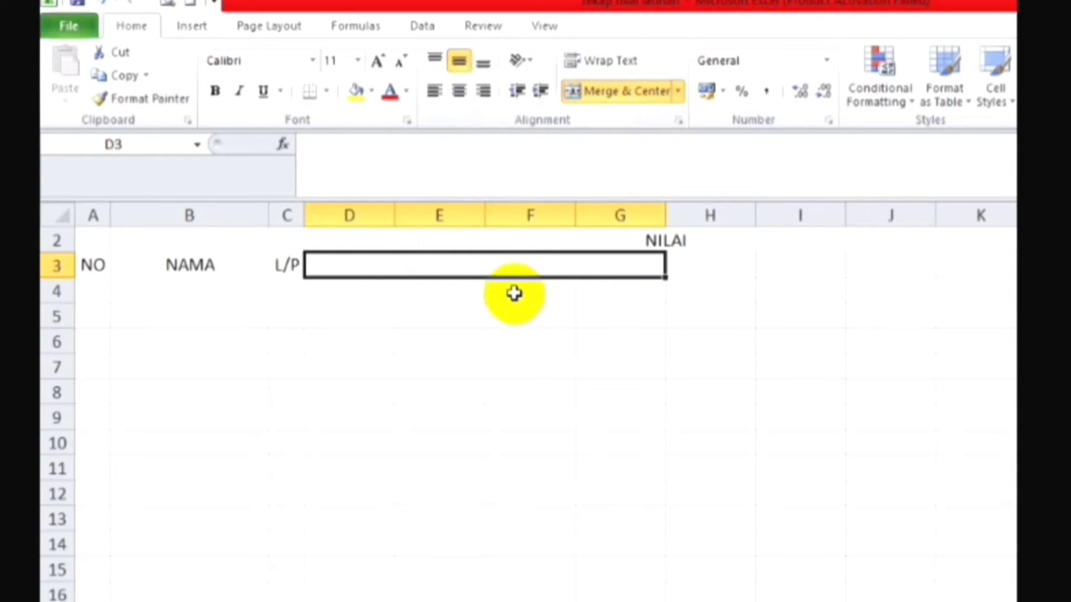
Step: Enter the header SEMESTER 1 in the merged cell D3:G3 and centre it horizontally
type("SEME")
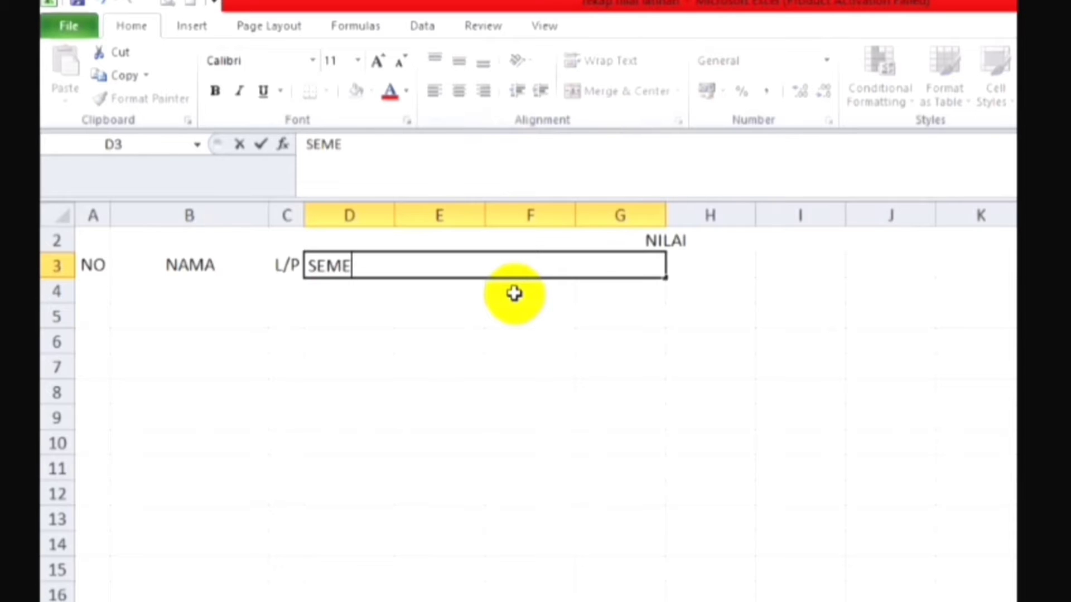
type("STER")
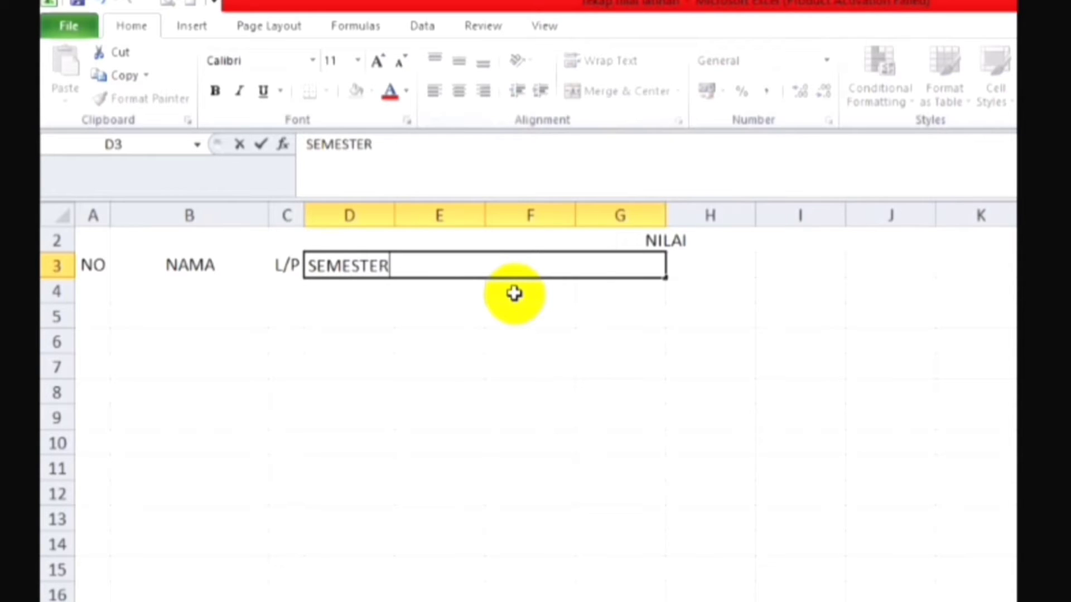
type(" 1")
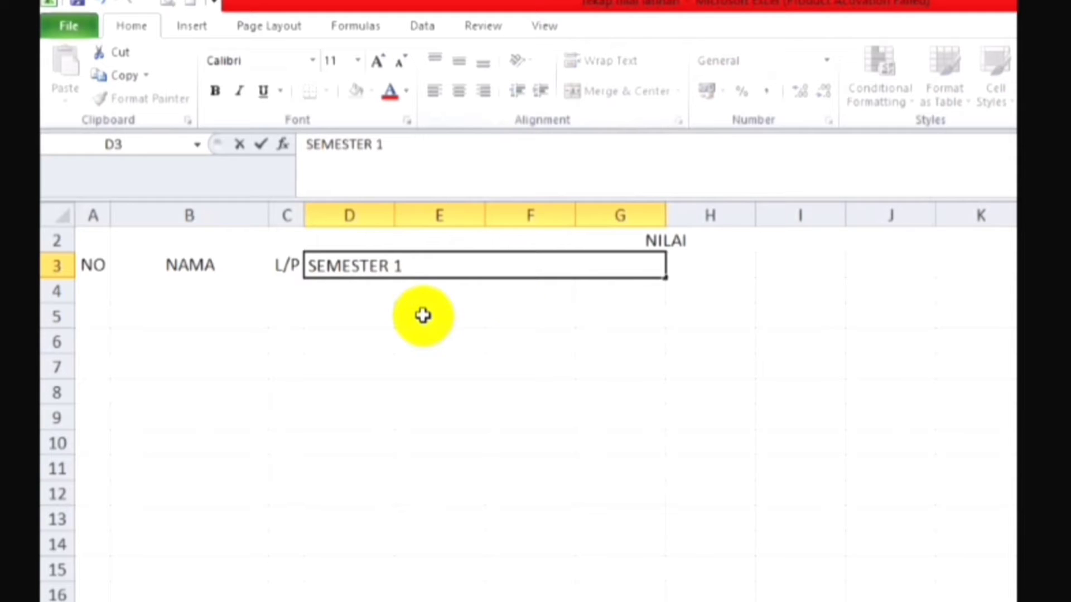
left_click(425, 319)
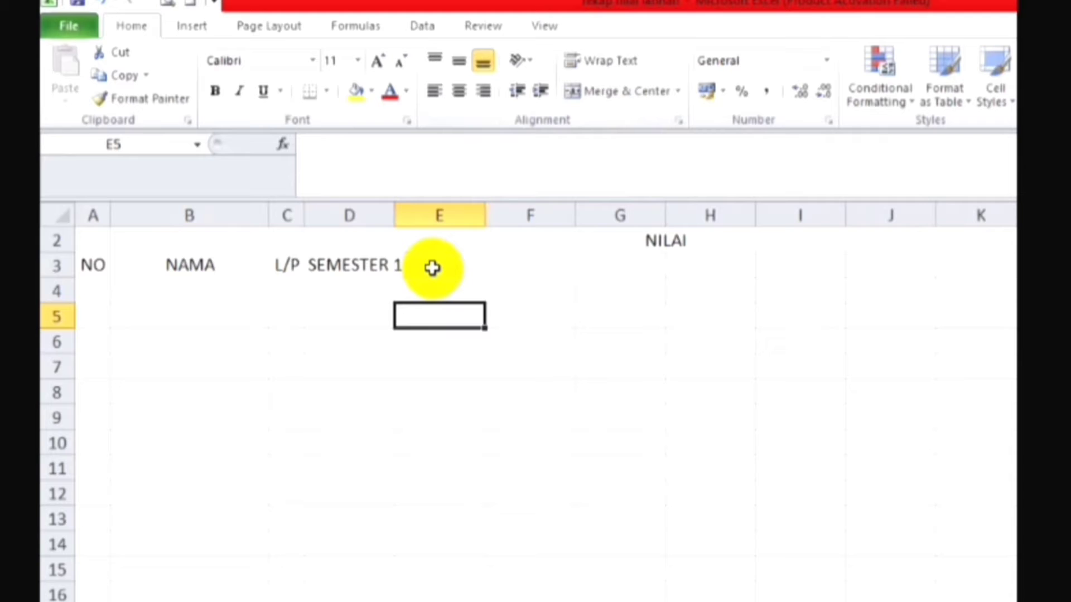
left_click(432, 269)
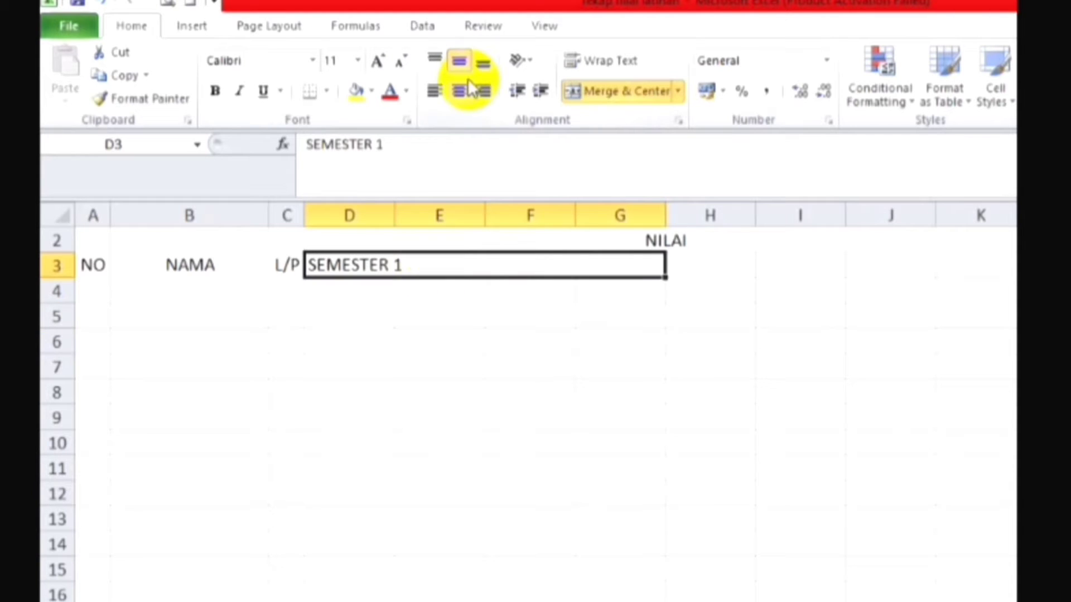
left_click(458, 92)
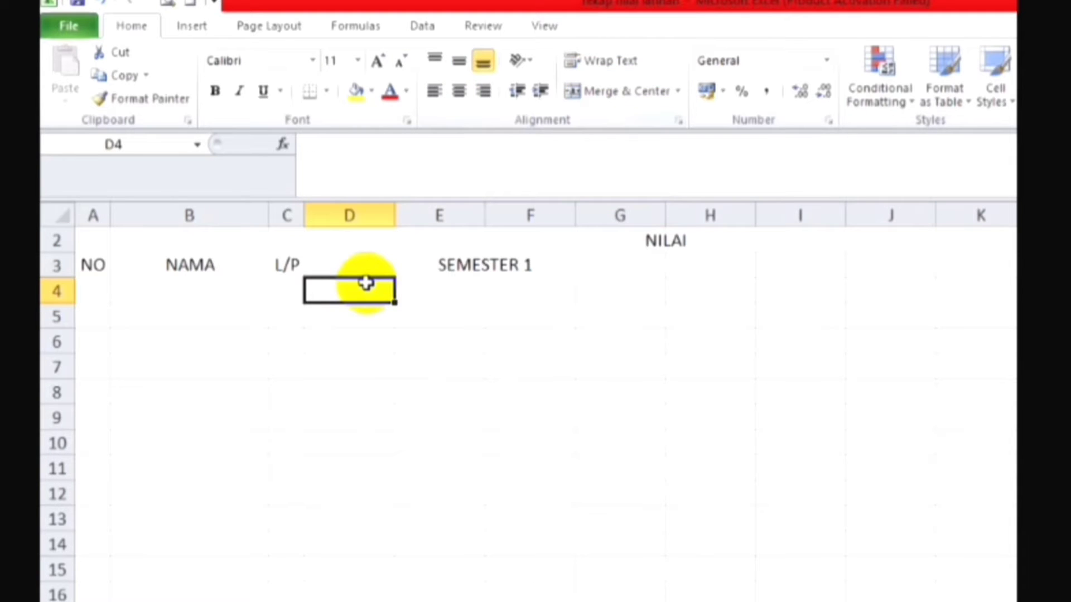
Step: Enter the subheaders UL, UTS, UAS and NS1 in cells D4 to G4 under SEMESTER 1
type("UL")
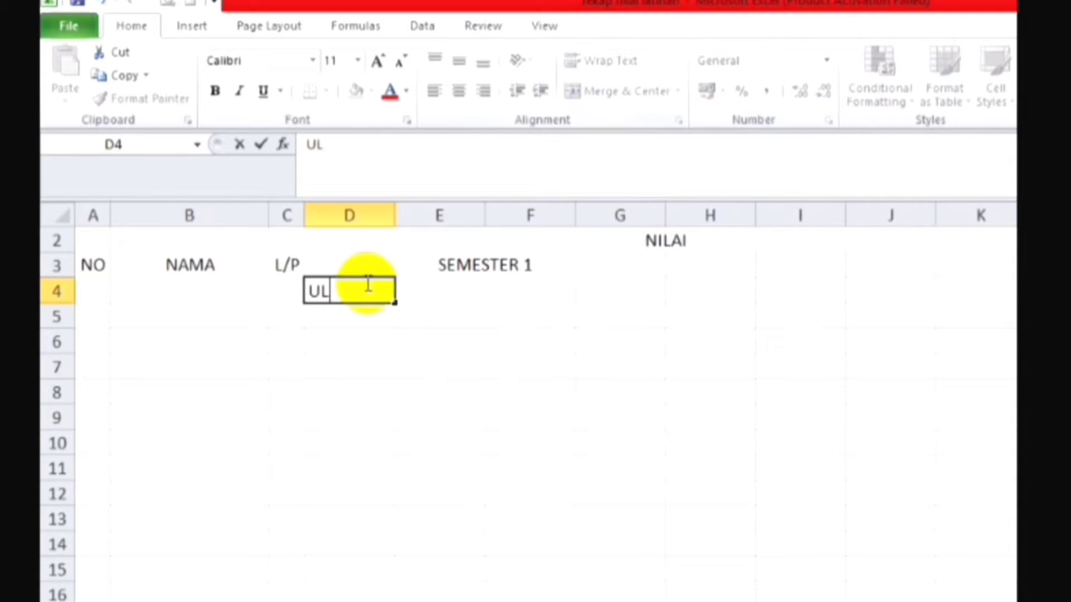
key("Tab")
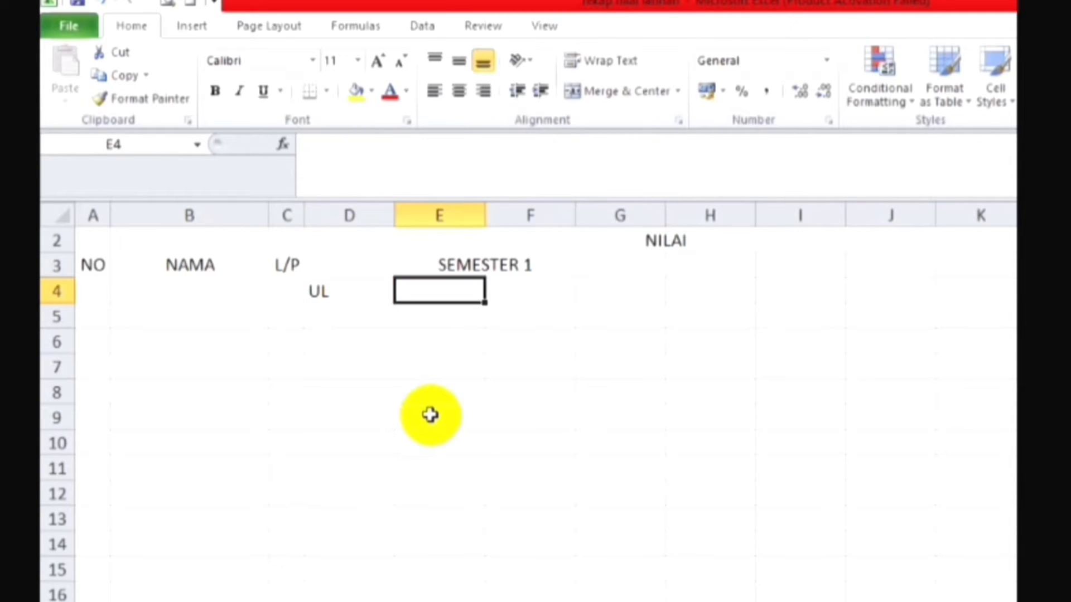
type("UTS")
key("Tab")
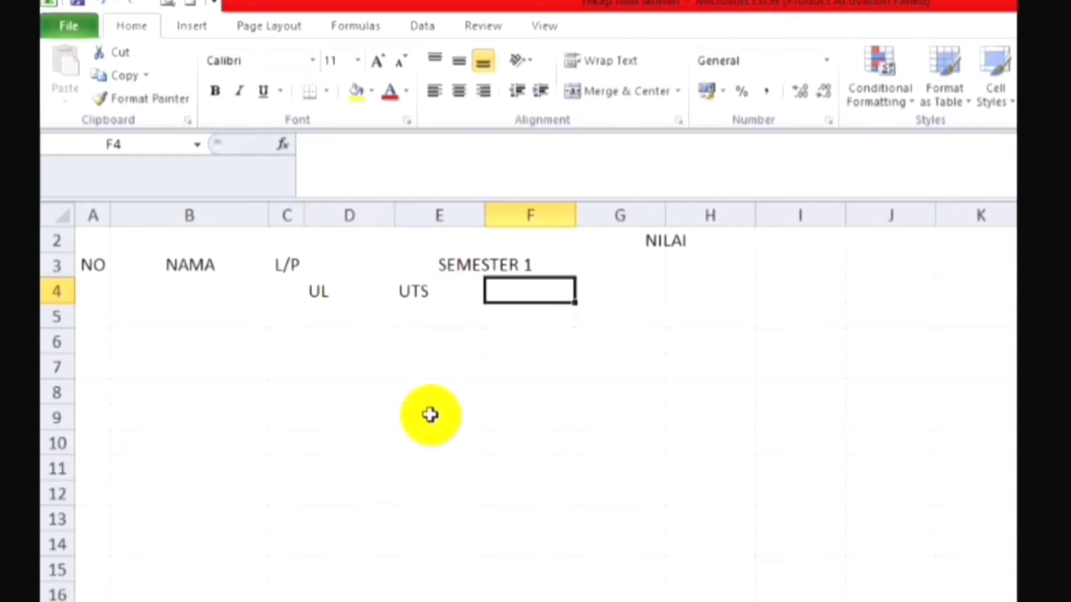
type("UAS")
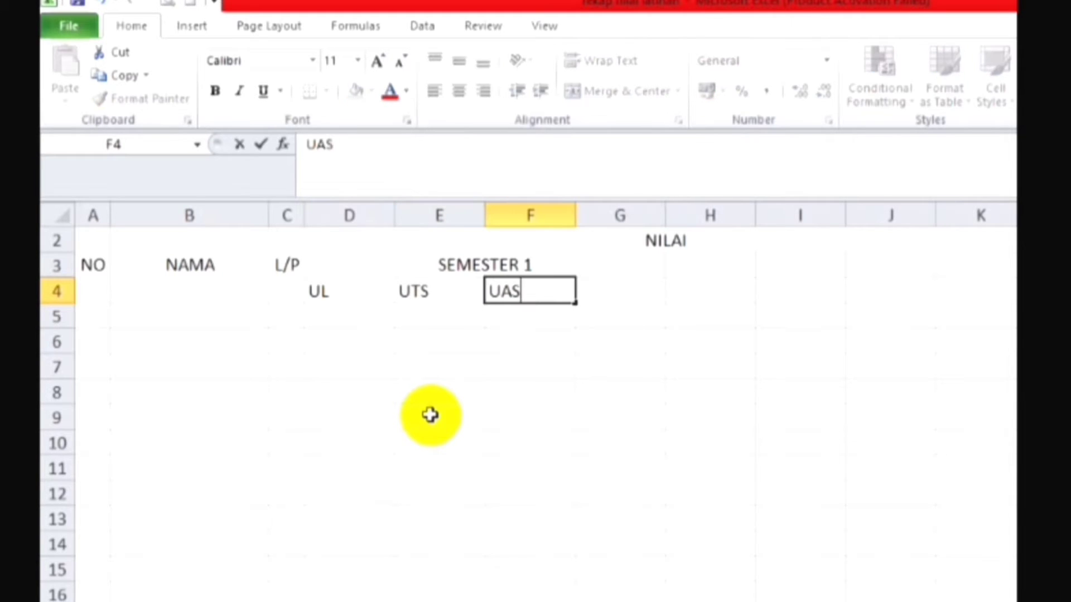
key("Tab")
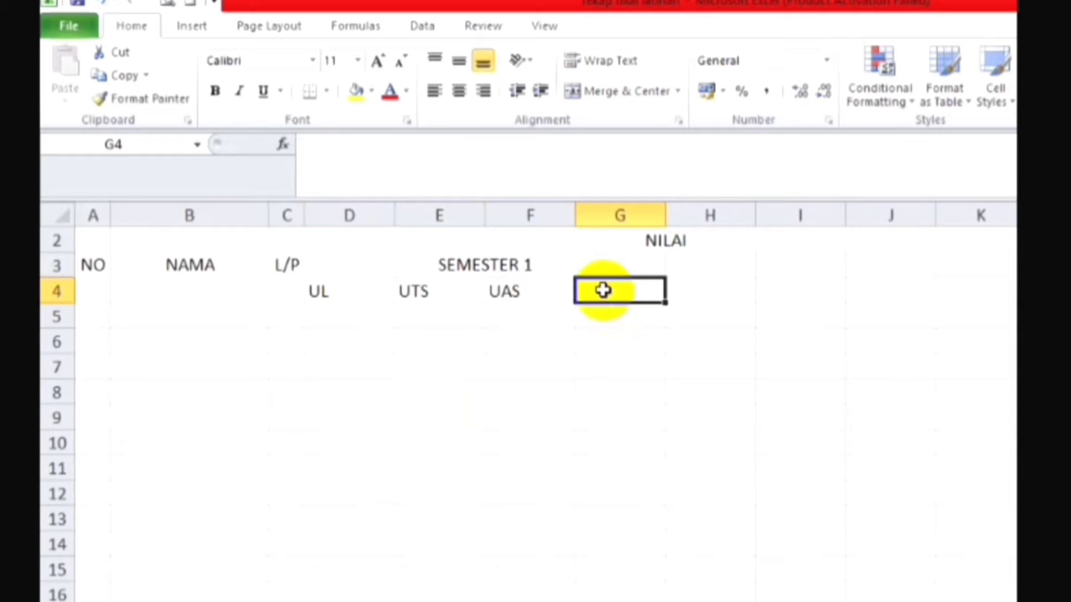
type("NS")
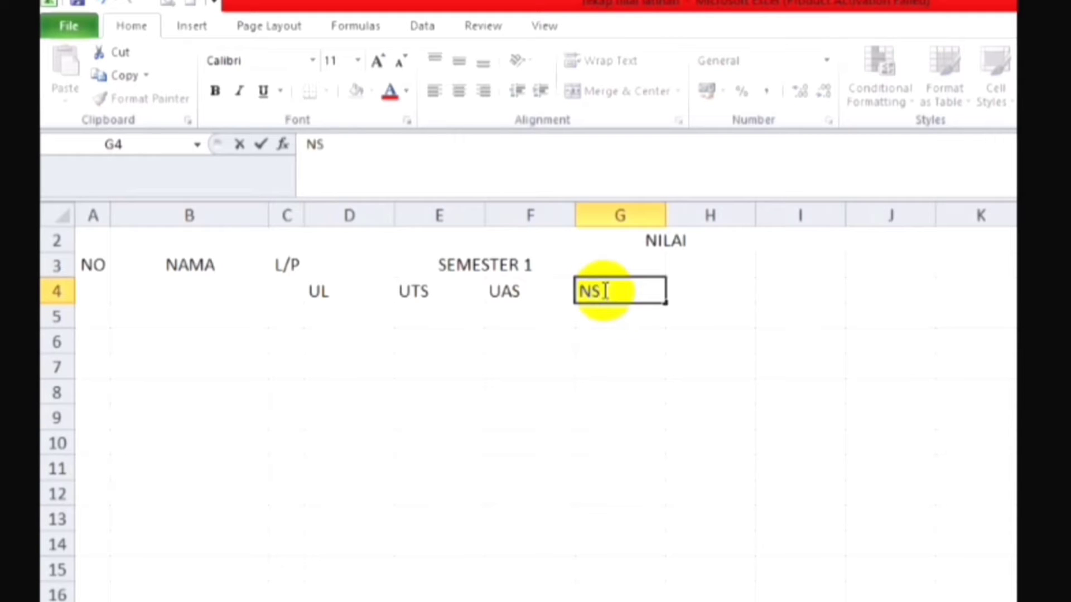
type("1")
key("Return")
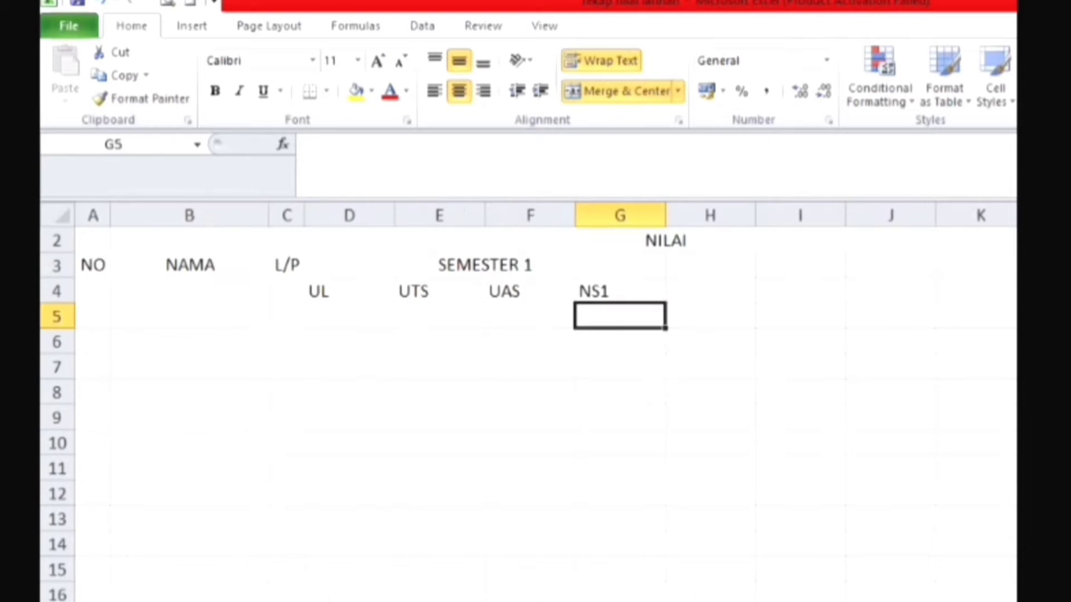
left_click(530, 341)
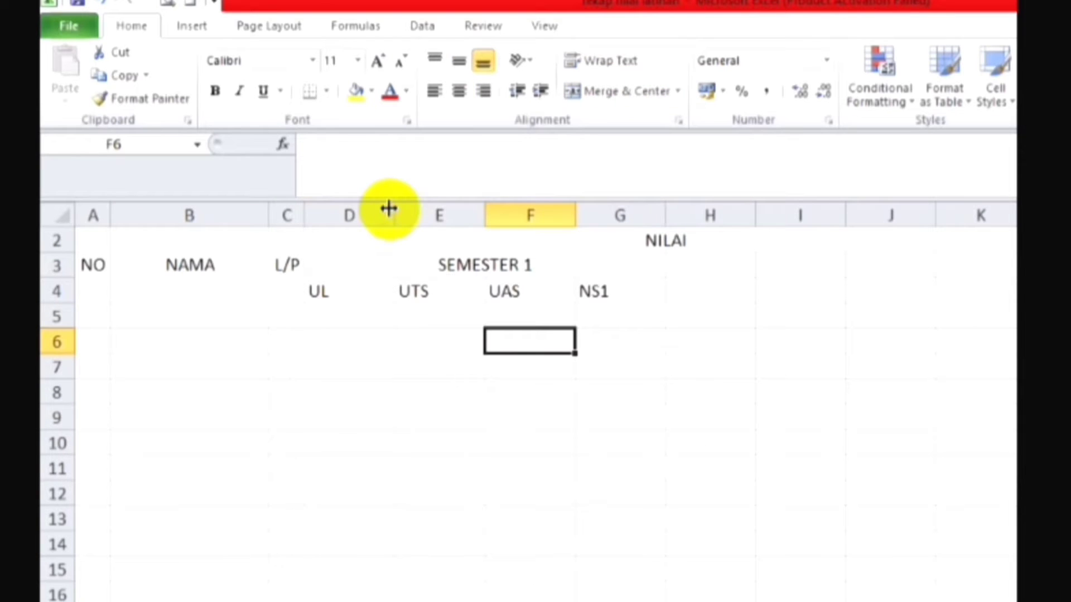
left_click_drag(389, 209, 344, 210)
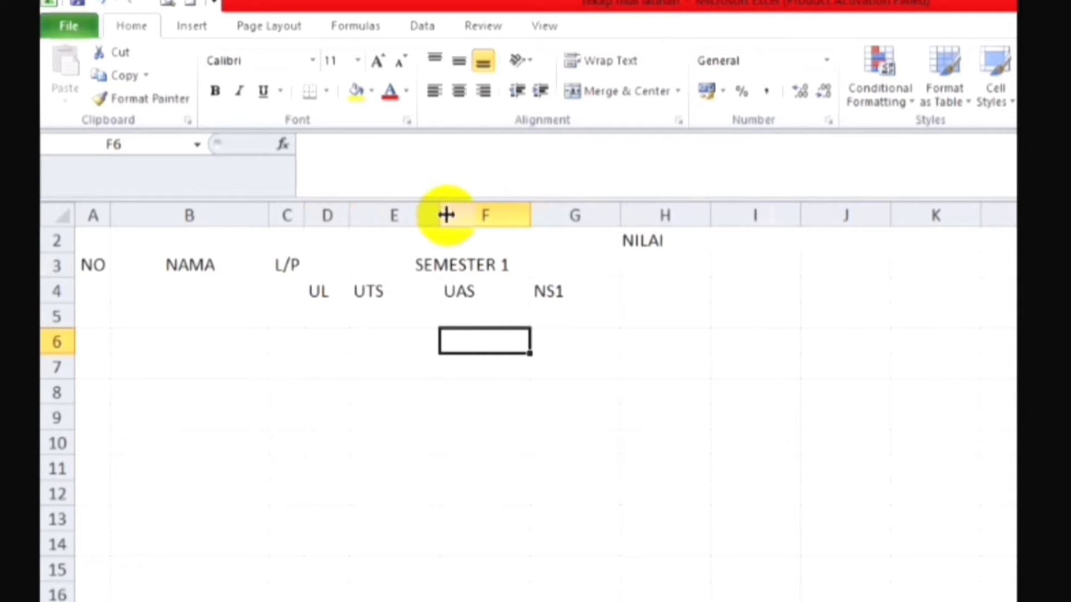
left_click_drag(447, 215, 400, 241)
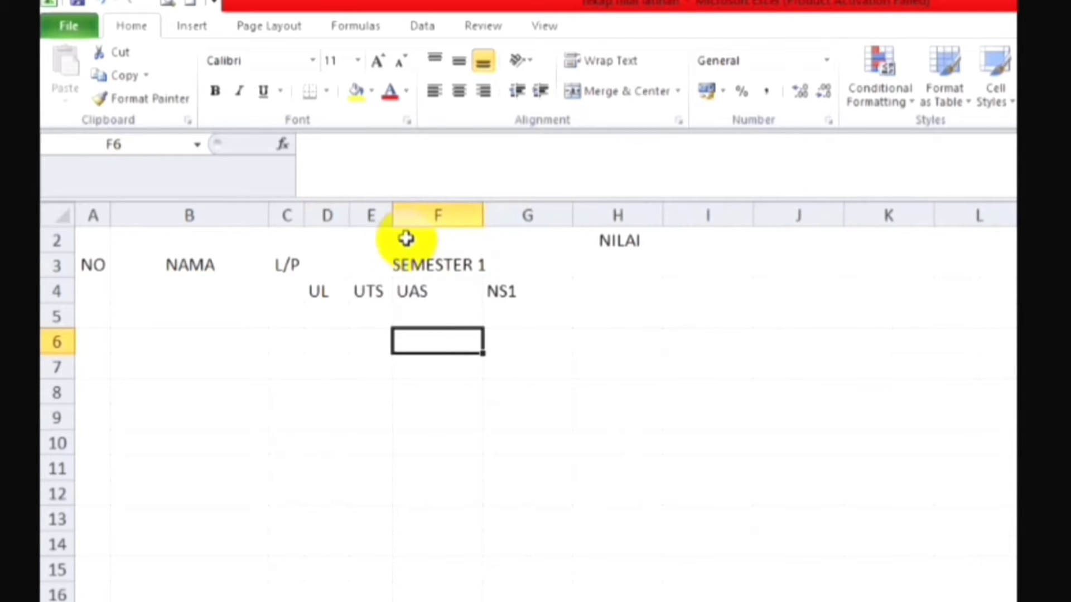
left_click_drag(483, 216, 443, 231)
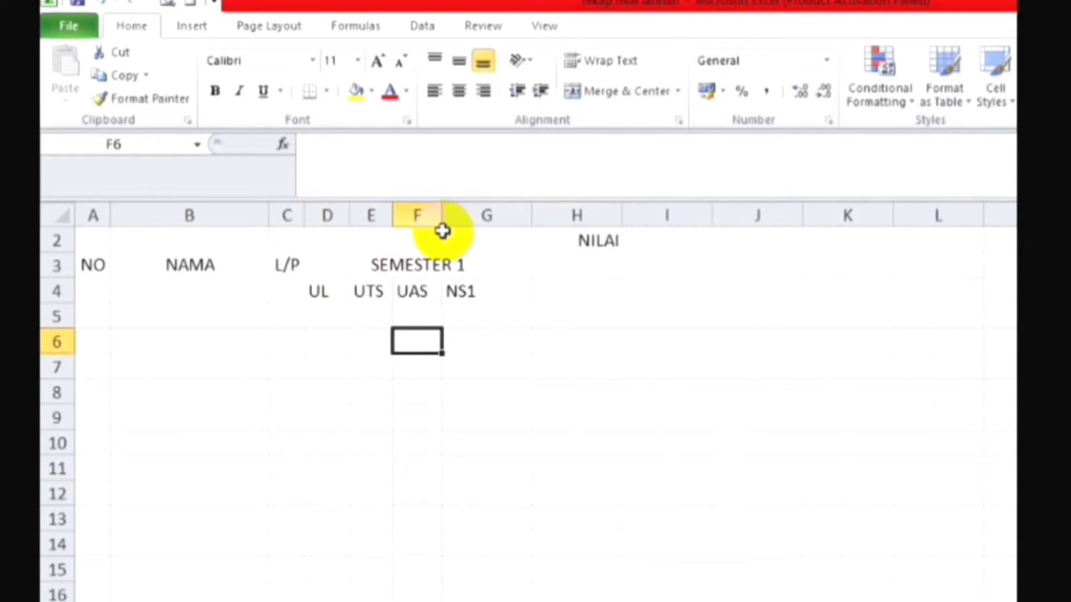
key("ctrl+z")
key("ctrl+z")
key("ctrl+z")
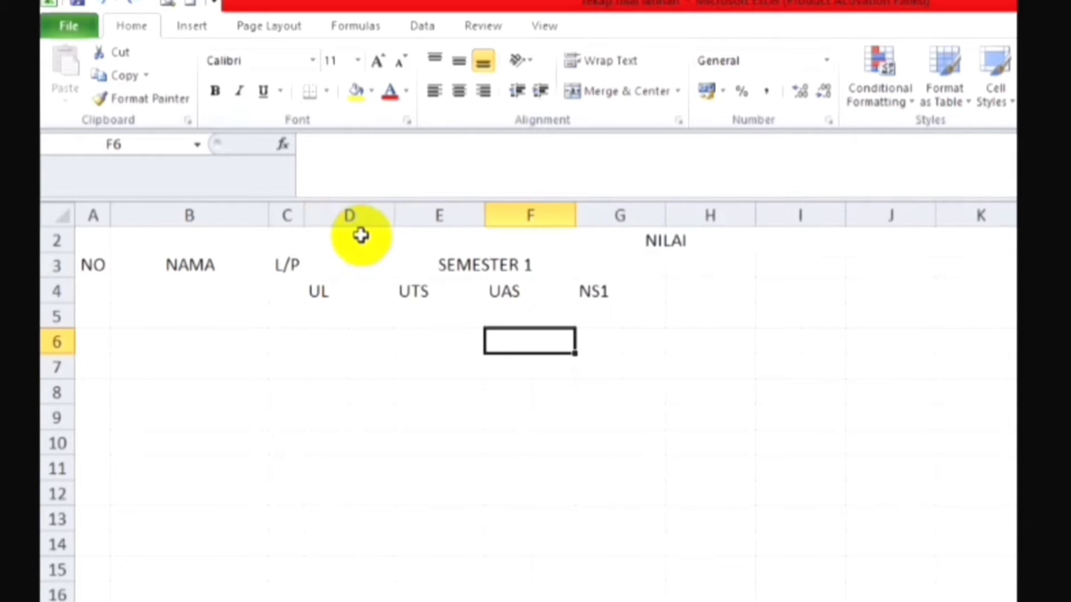
Step: Narrow columns D to G together to one equal width that just fits their UL, UTS, UAS and NS1 subheaders
left_click(354, 205)
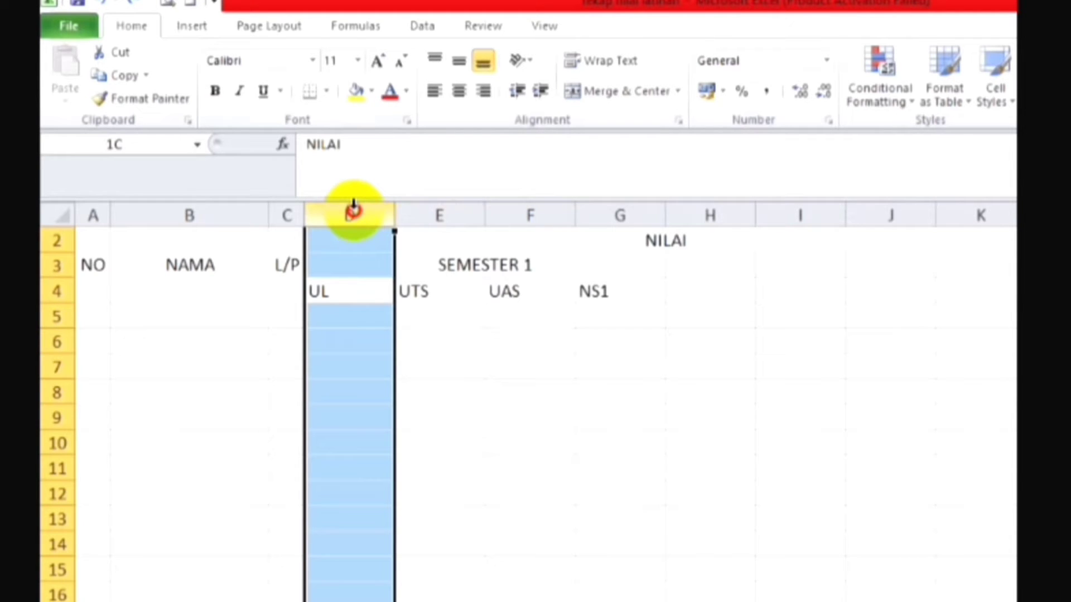
left_click_drag(354, 205, 597, 241)
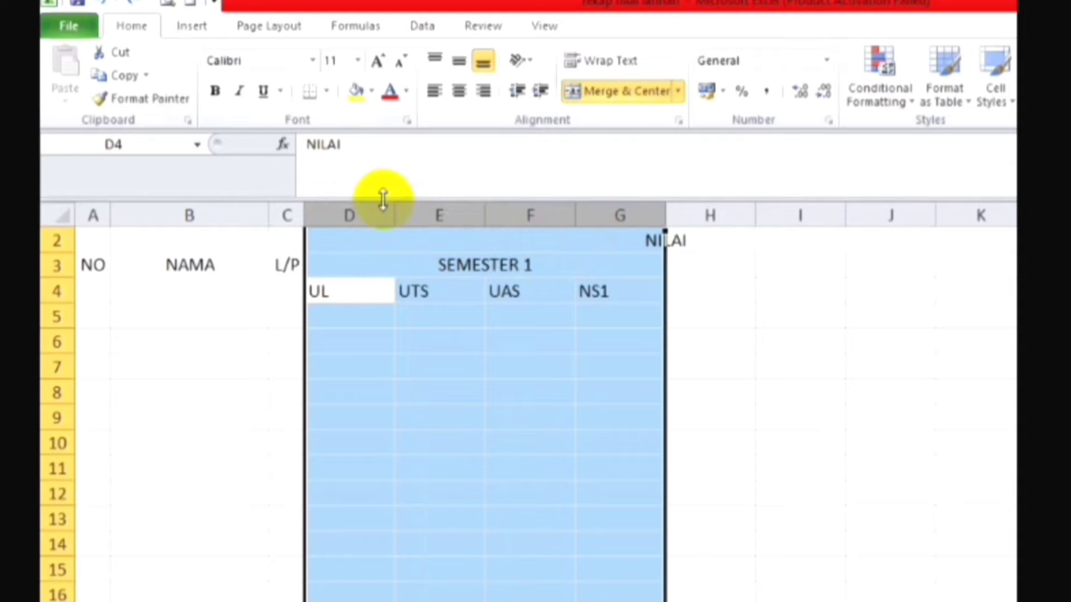
left_click_drag(393, 216, 347, 231)
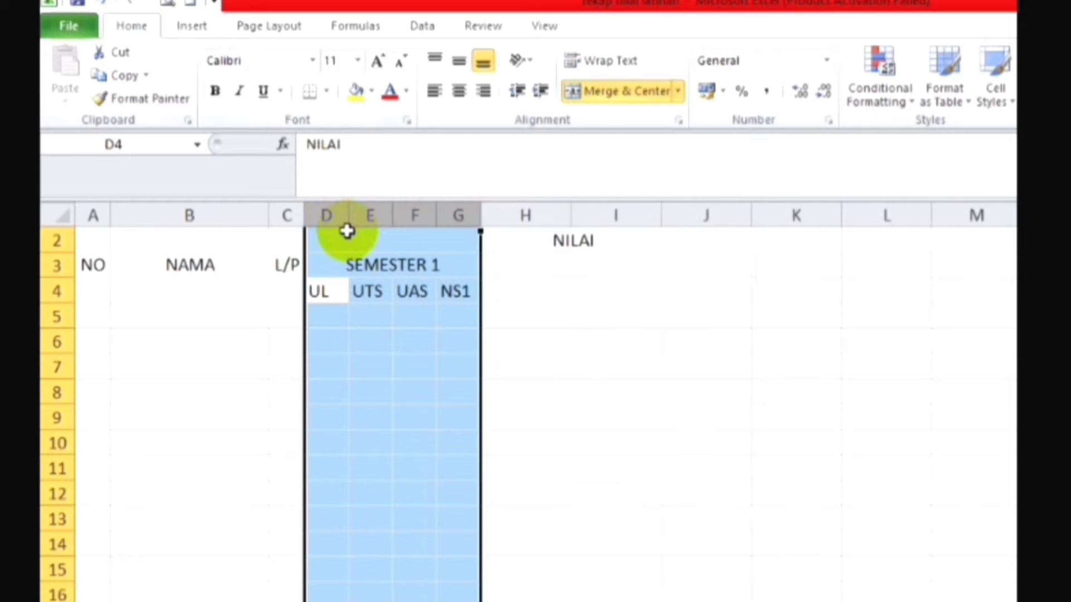
left_click(519, 310)
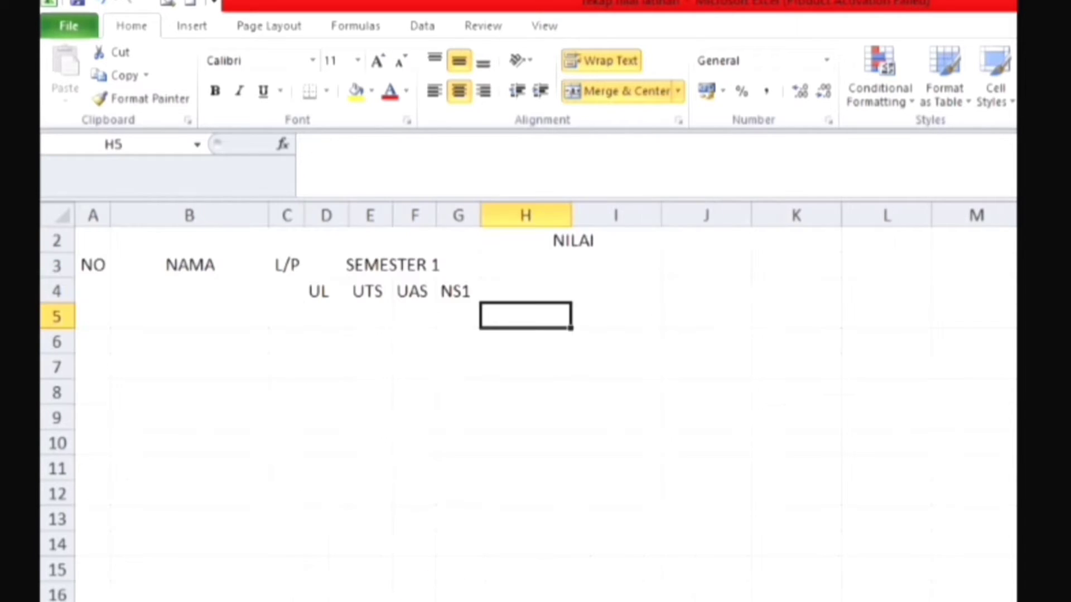
Step: Copy the SEMESTER 1 header block D3:G4 with its subheaders and paste it starting at H3
left_click(116, 75)
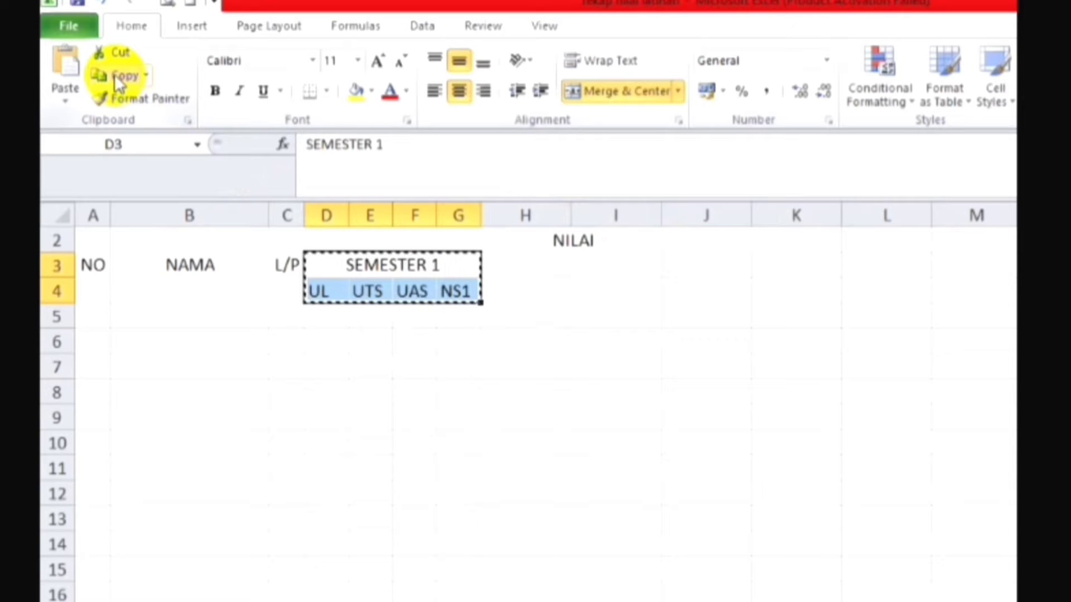
left_click(565, 275)
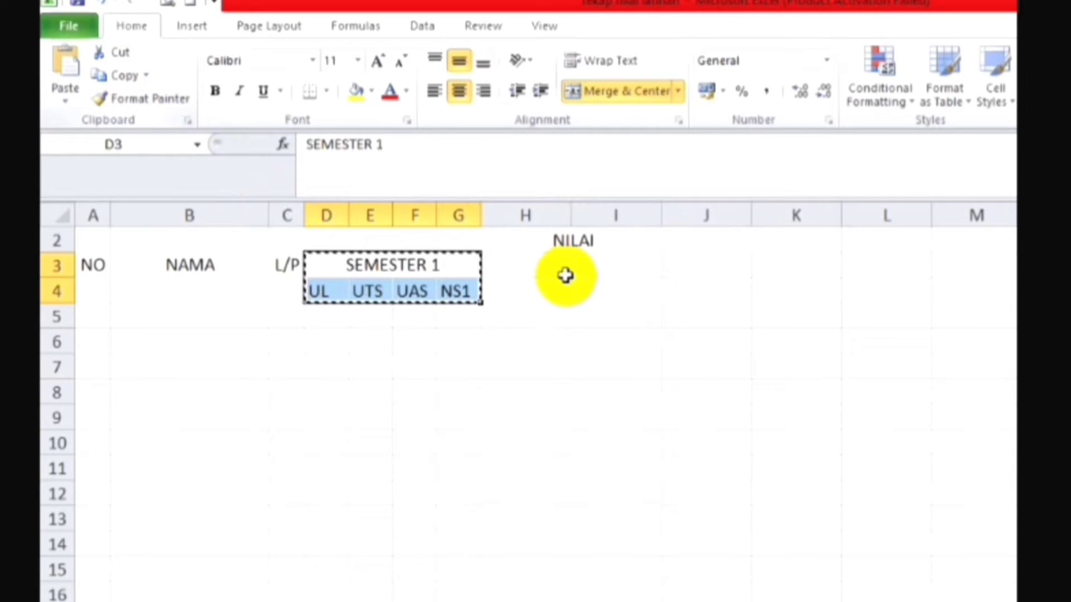
left_click(524, 266)
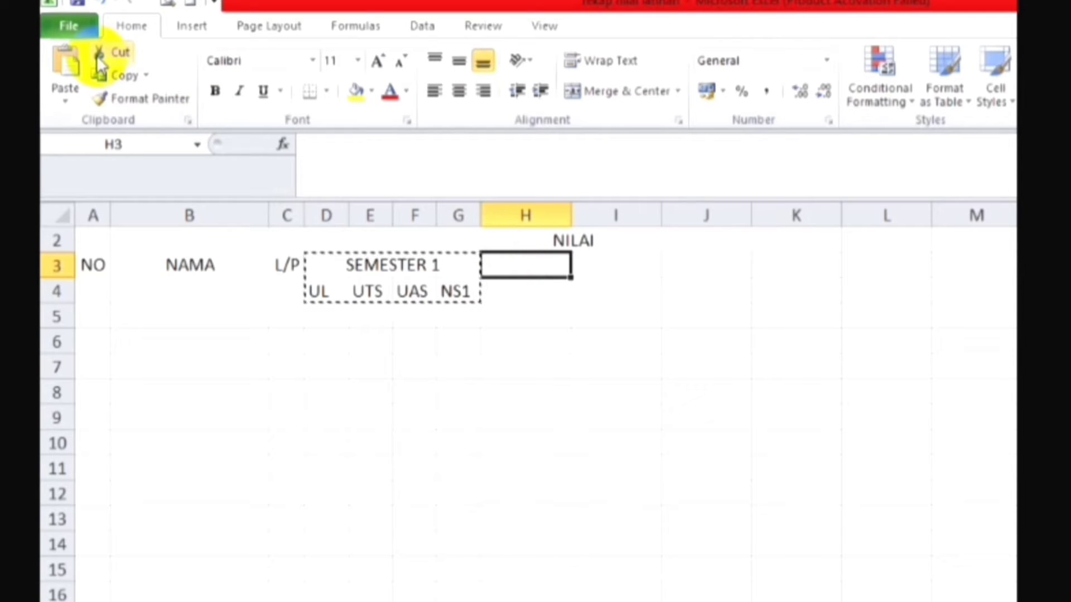
left_click(68, 64)
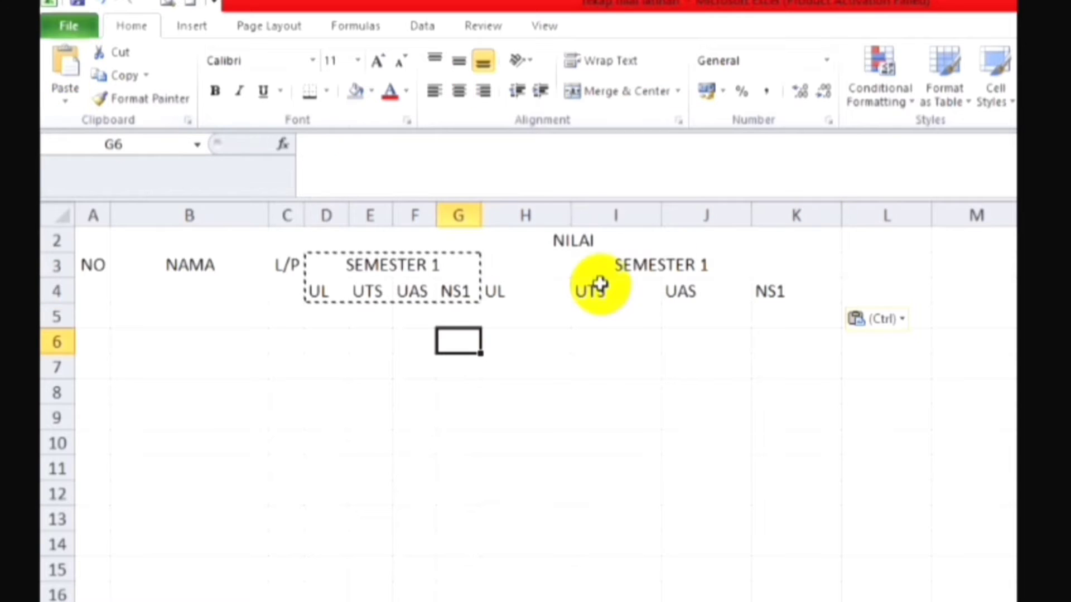
Step: Change the pasted header in the merged cell H3:K3 to SEMESTER 2
left_click(719, 268)
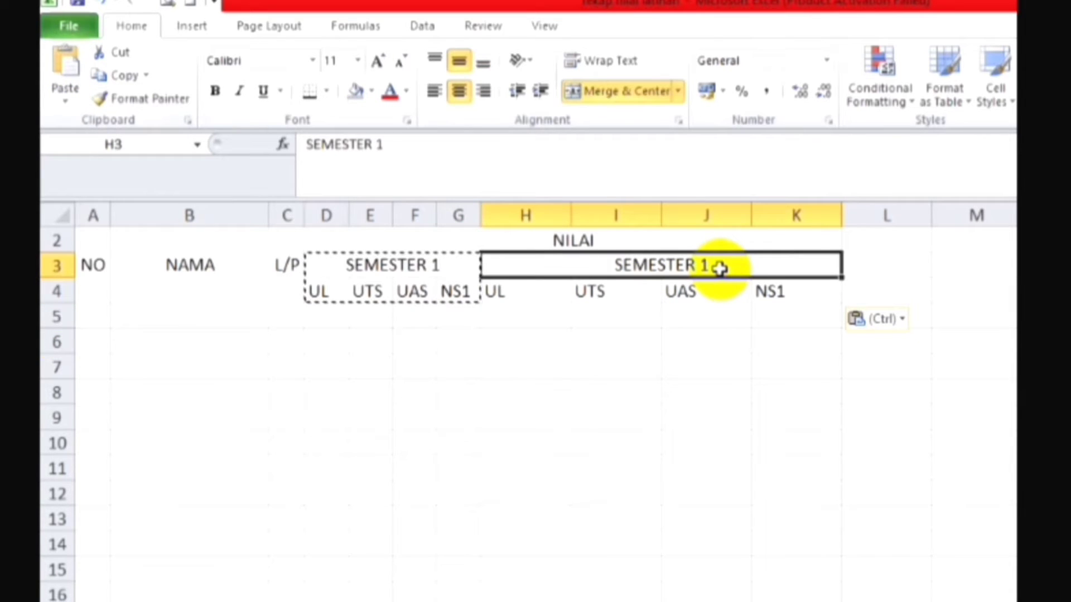
left_click(427, 138)
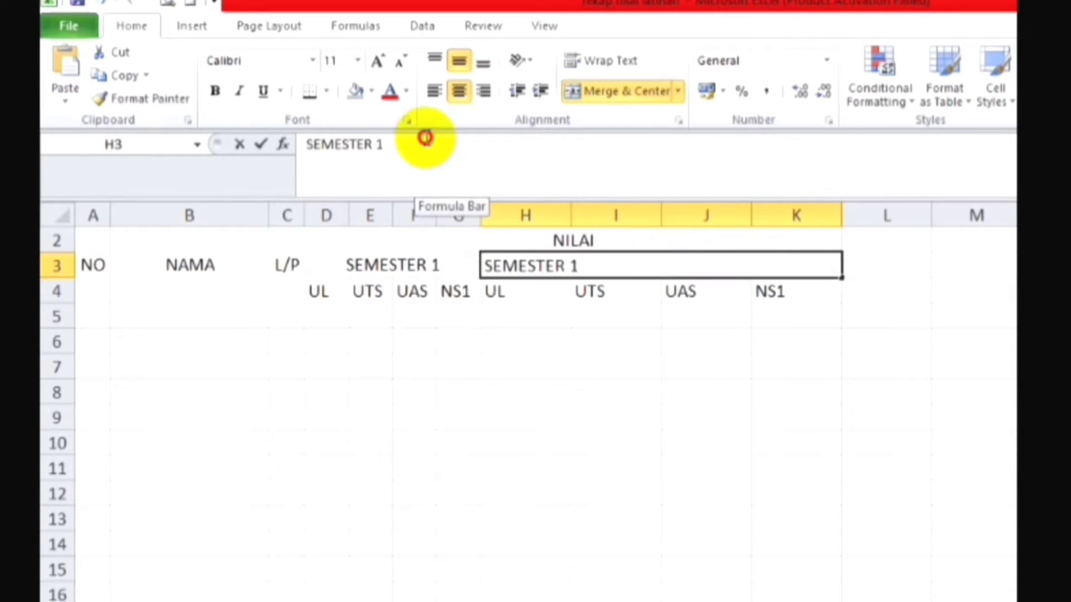
key("BackSpace")
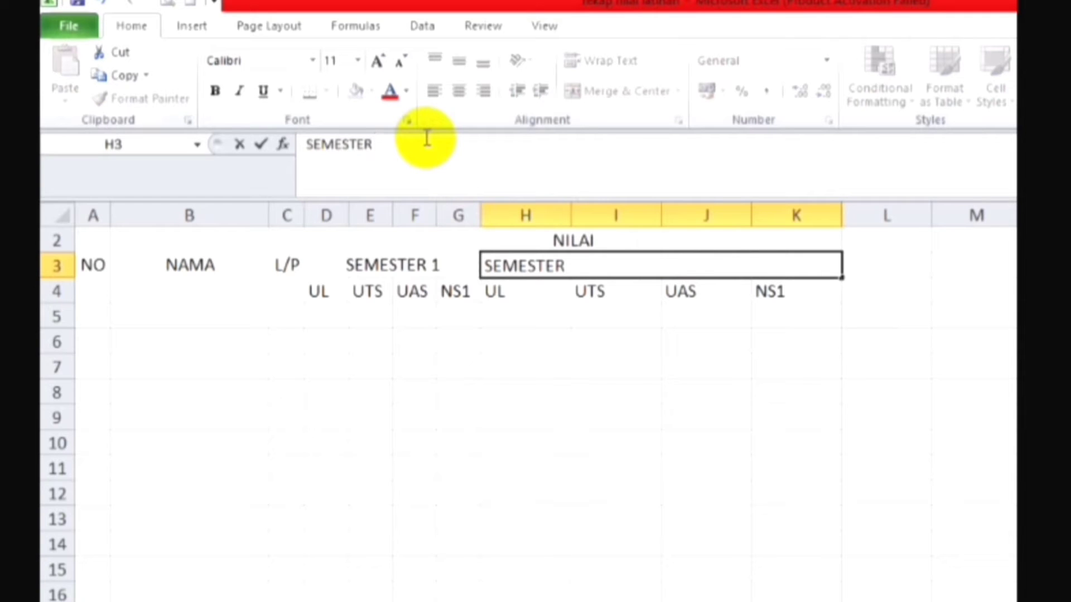
type("2")
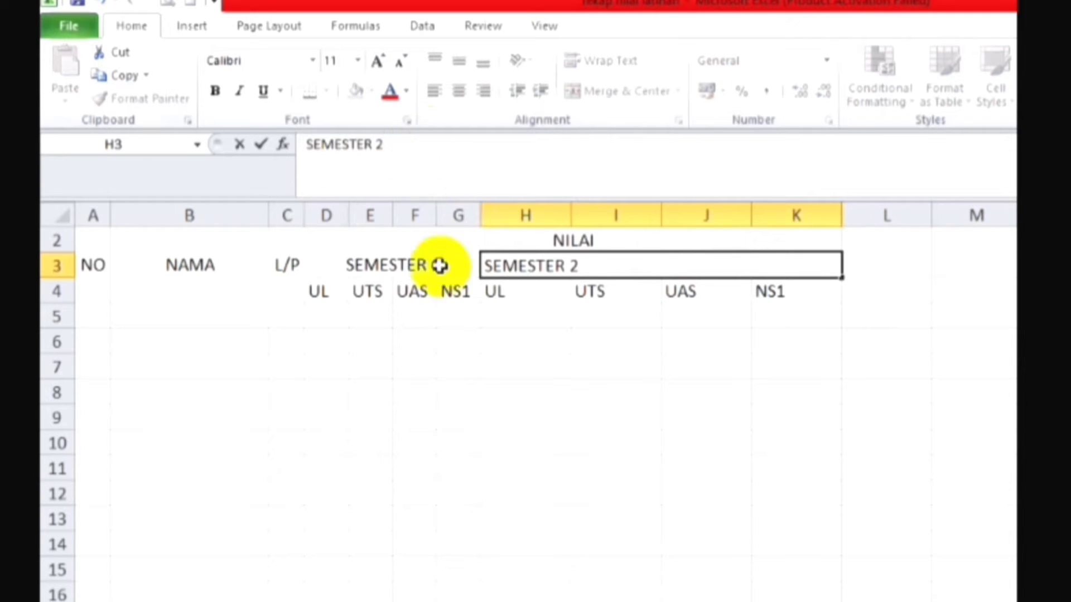
left_click(658, 367)
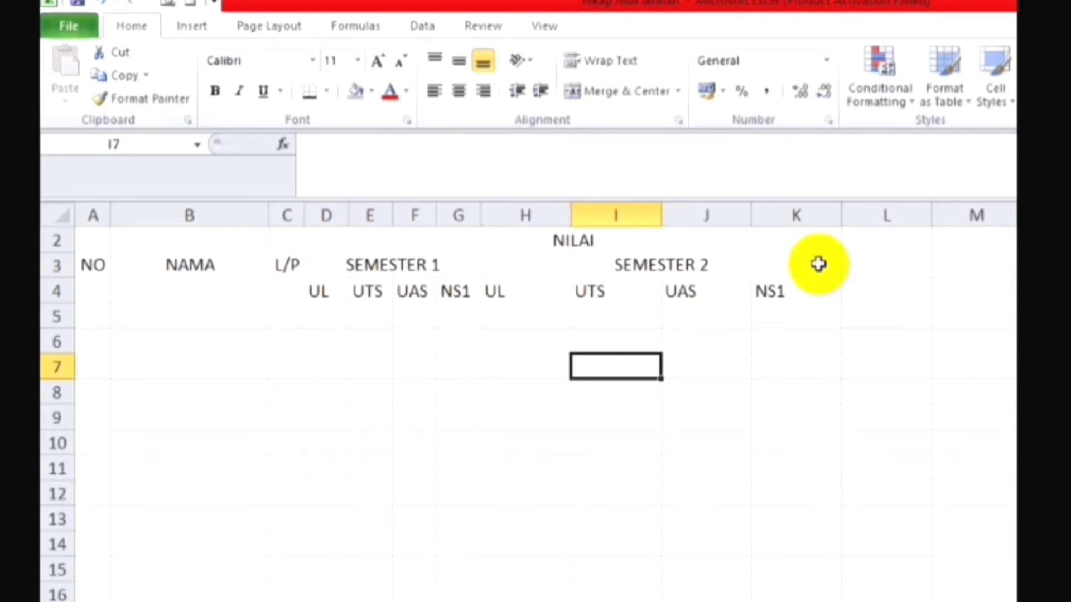
Step: Change the last SEMESTER 2 subheader in cell K4 to NS2
left_click(802, 295)
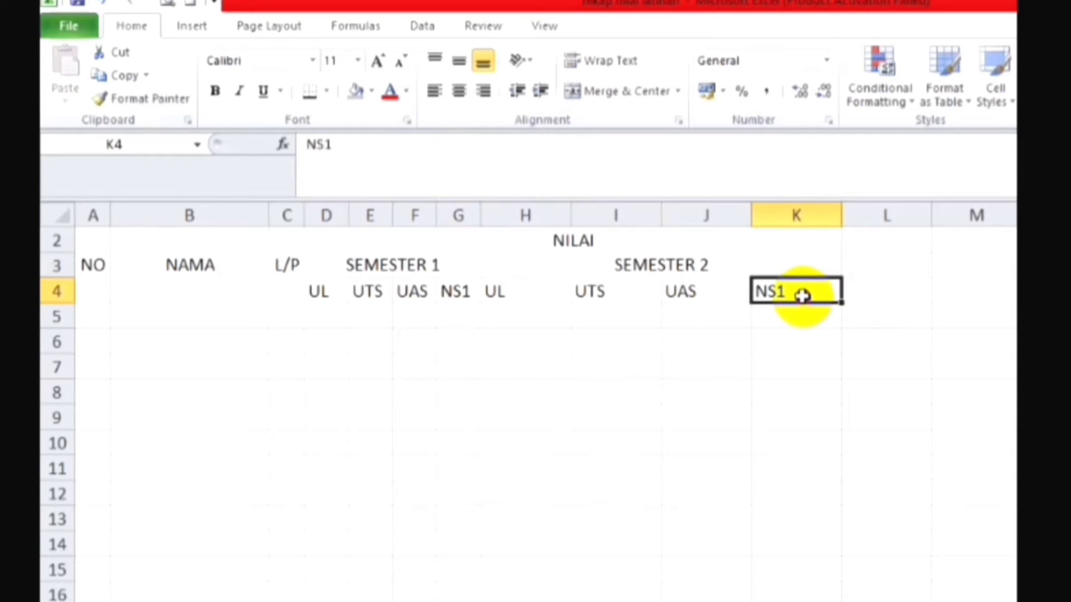
left_click(438, 170)
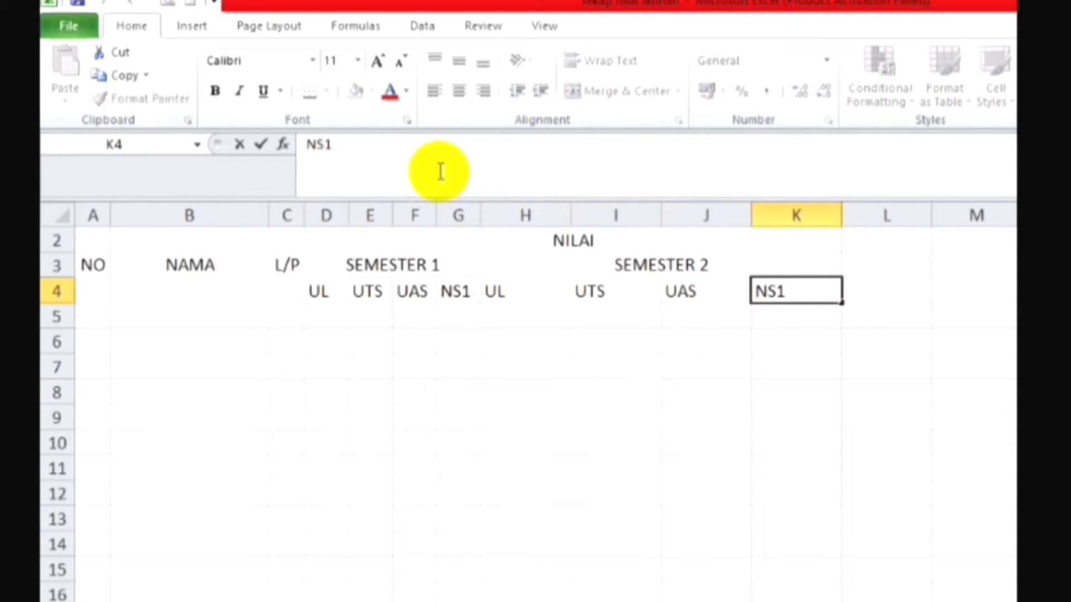
key("BackSpace")
type("2")
left_click(594, 440)
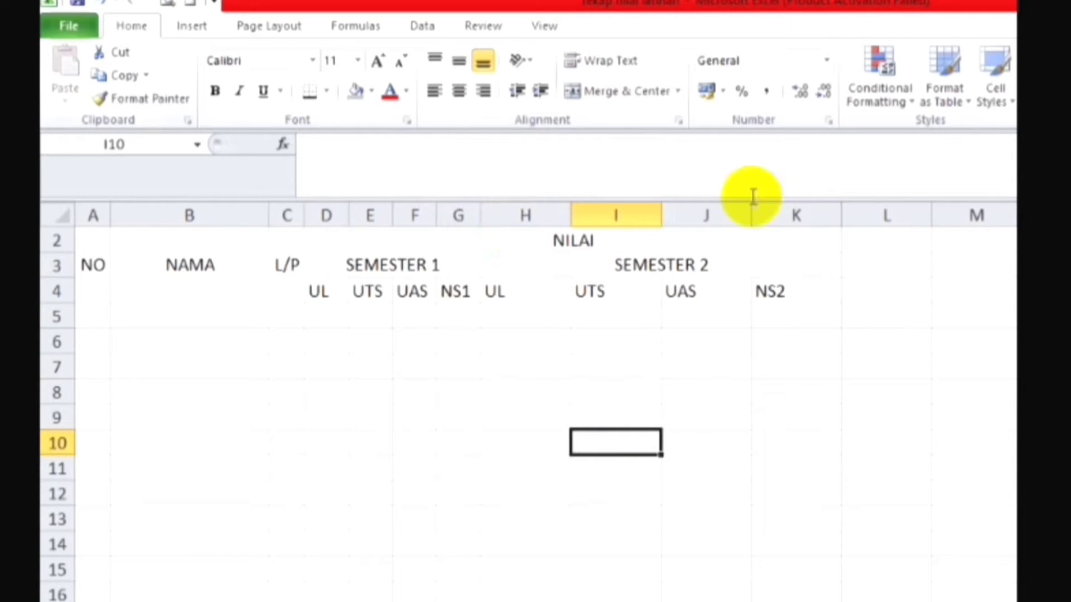
Step: Give columns D to K one equal width, slightly wider than the SEMESTER 1 columns are now
left_click(788, 212)
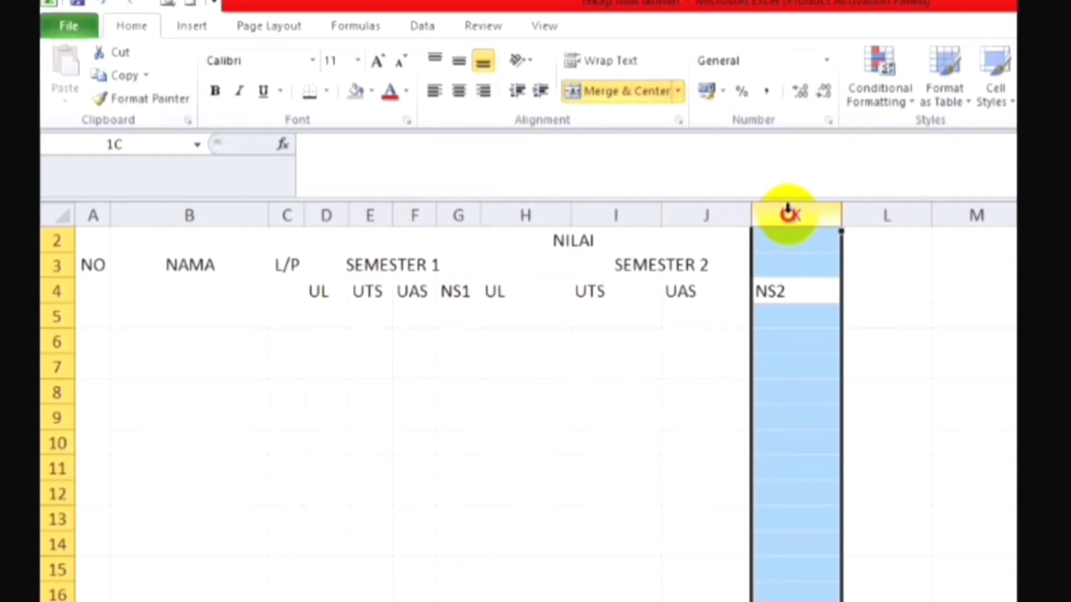
left_click_drag(788, 212, 325, 208)
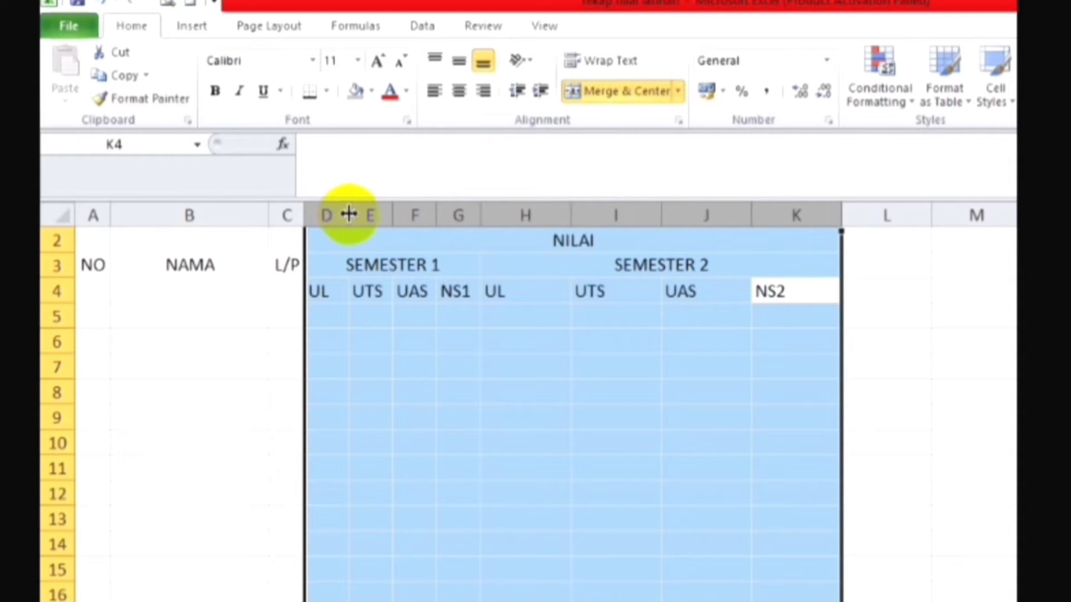
left_click_drag(349, 214, 349, 214)
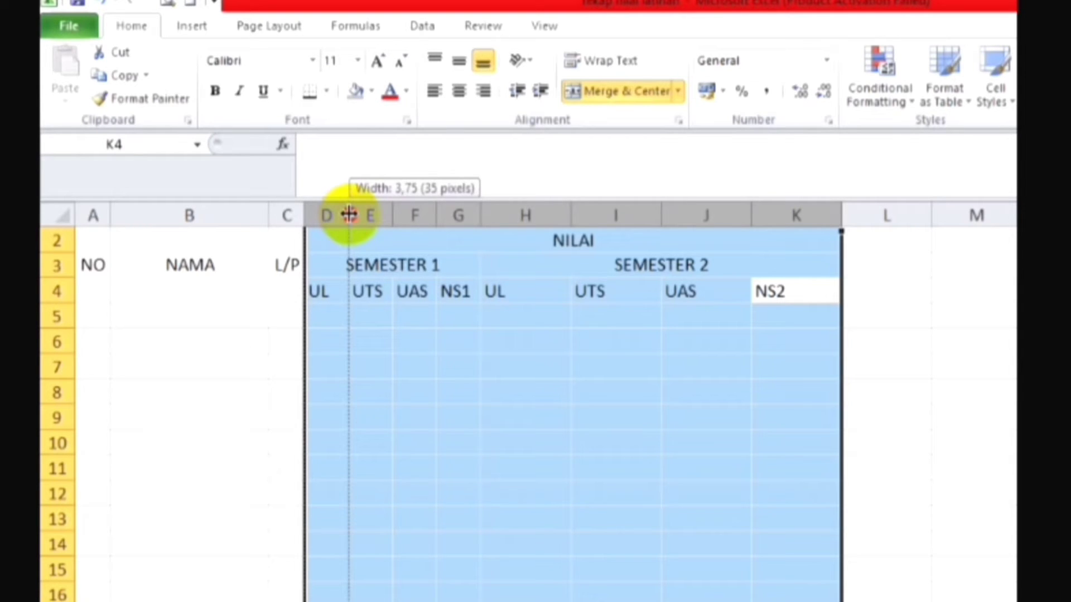
left_click_drag(349, 214, 354, 221)
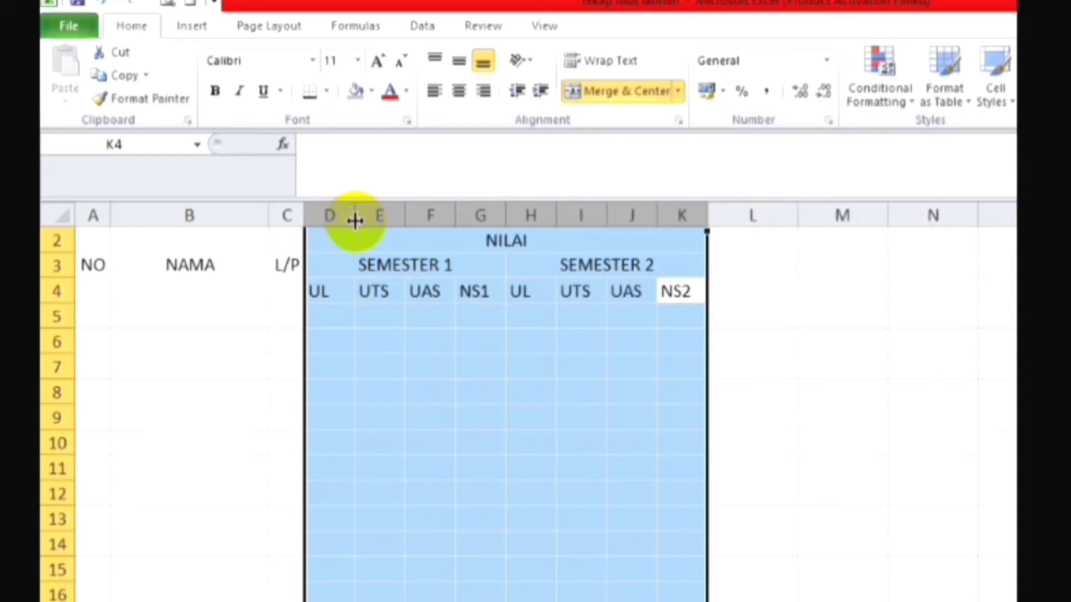
left_click(662, 365)
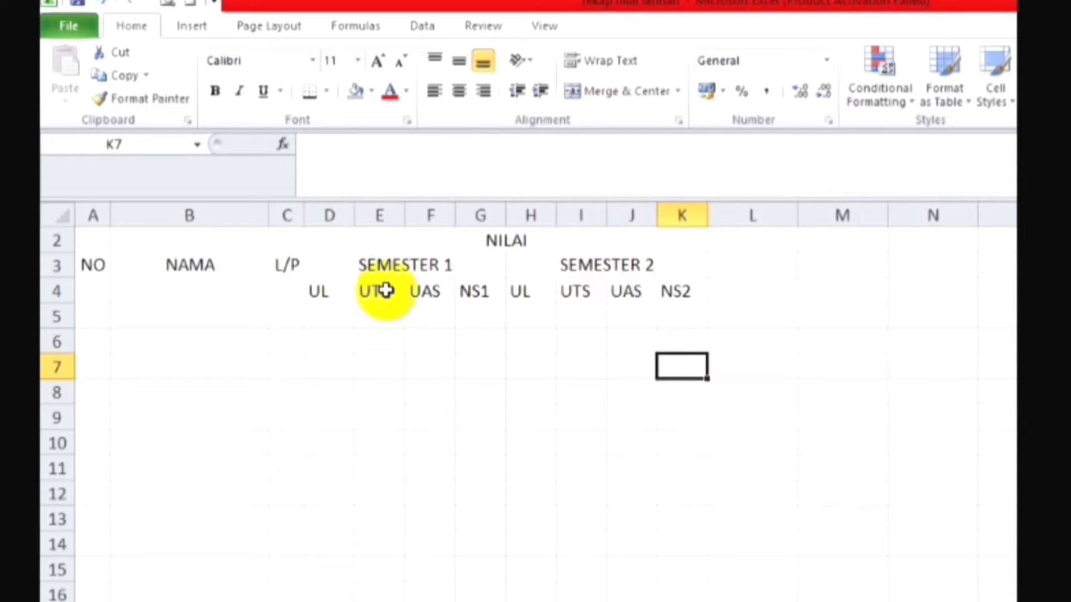
Step: Centre the subheaders in D4:K4 both vertically and horizontally
left_click(323, 290)
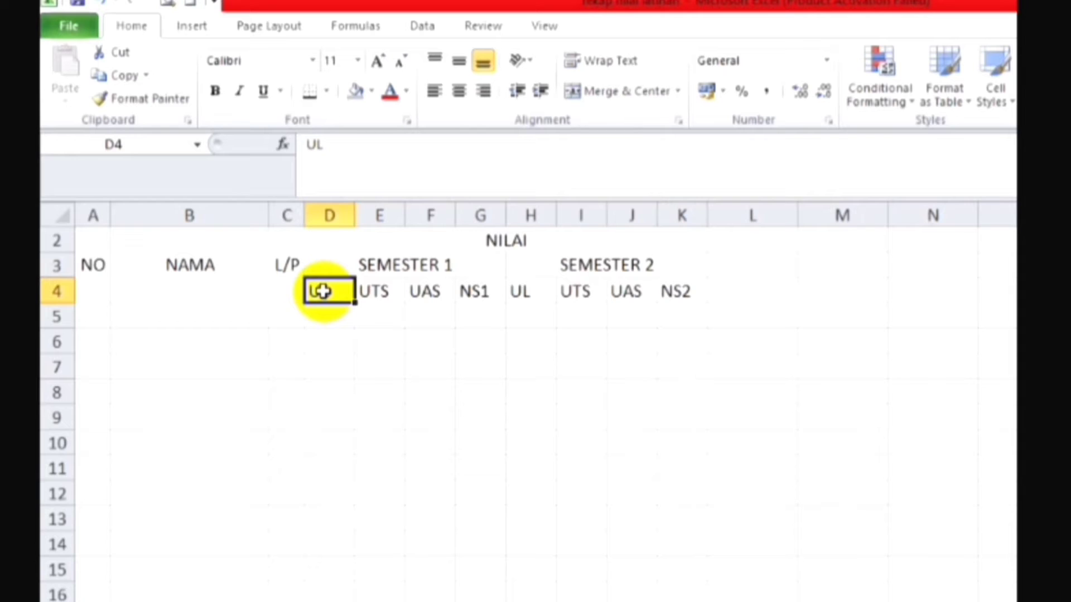
key("shift+Right")
key("shift+Right")
key("shift+Right")
key("shift+Right")
key("shift+Right")
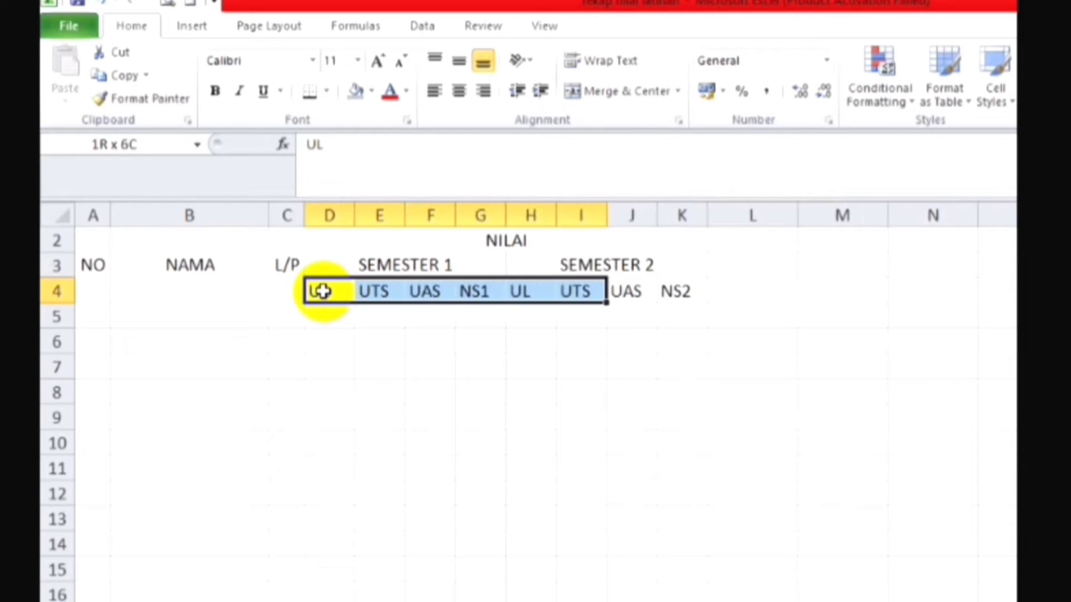
key("shift+Right")
key("shift+Right")
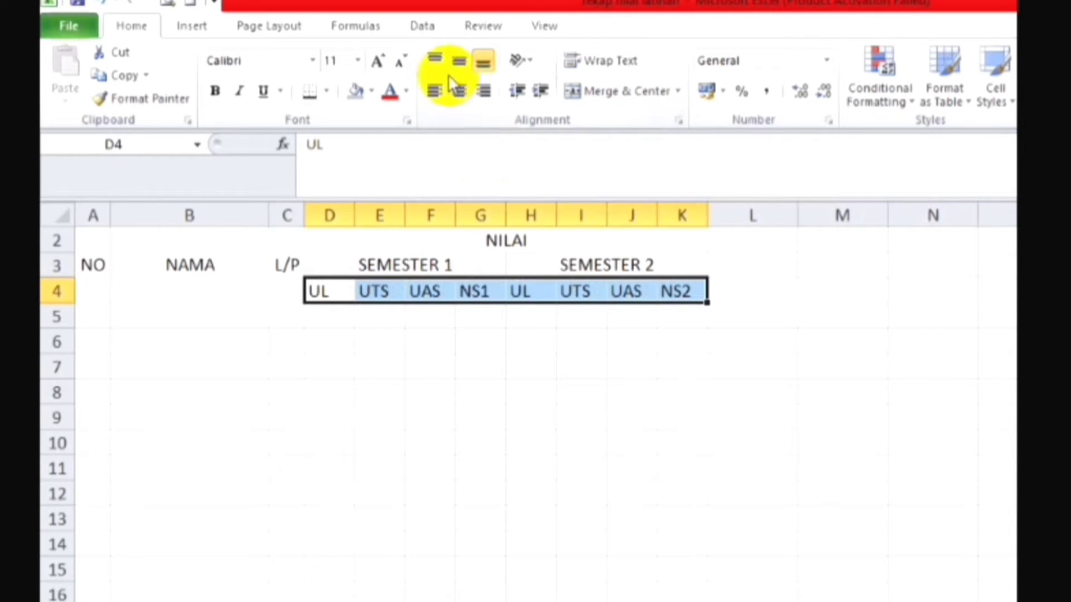
left_click(462, 68)
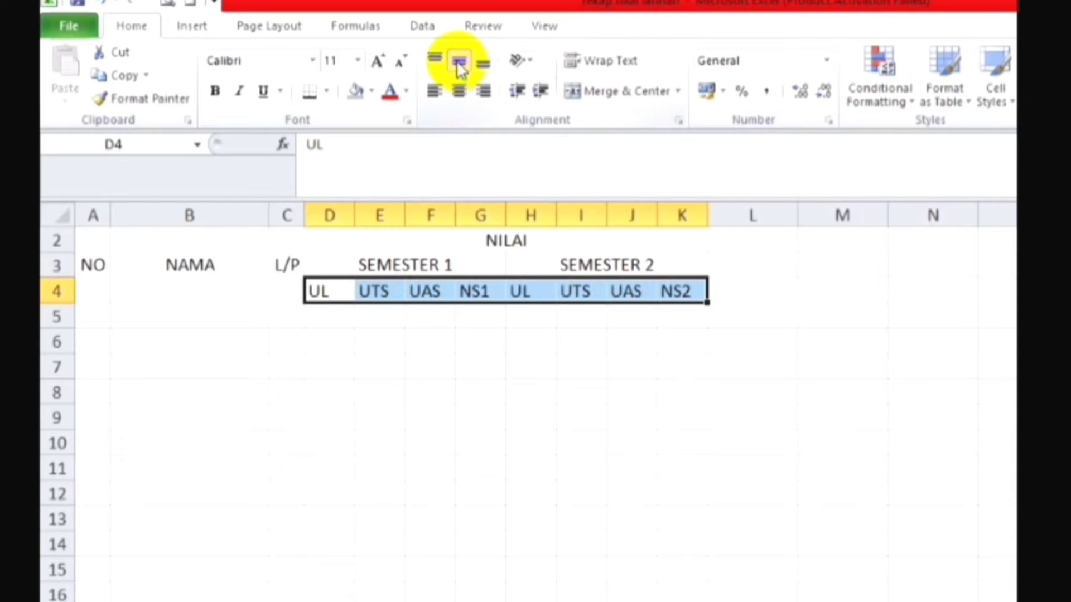
left_click(460, 92)
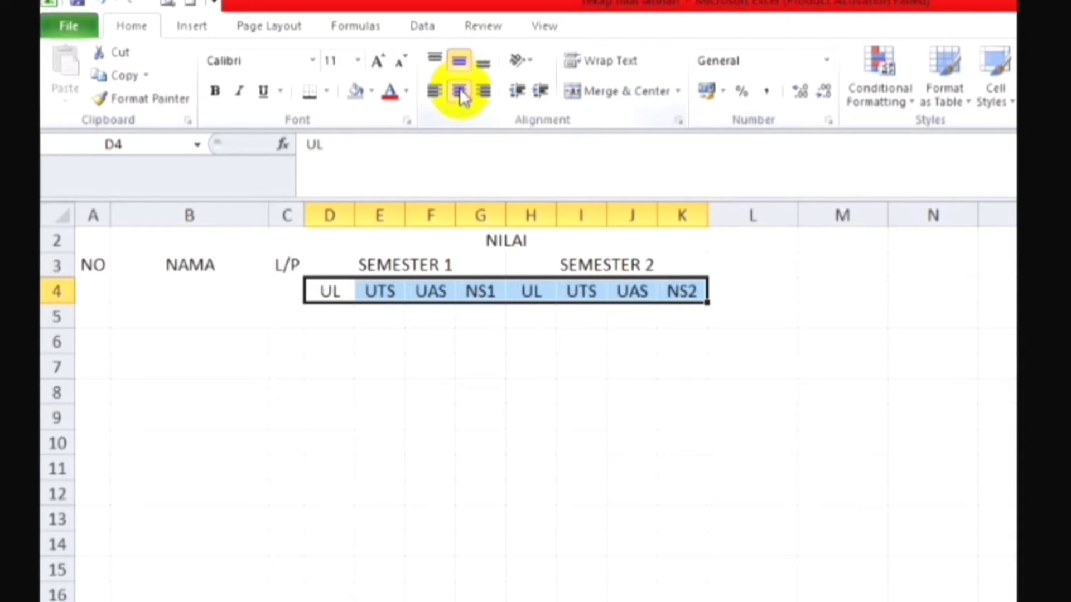
left_click(659, 343)
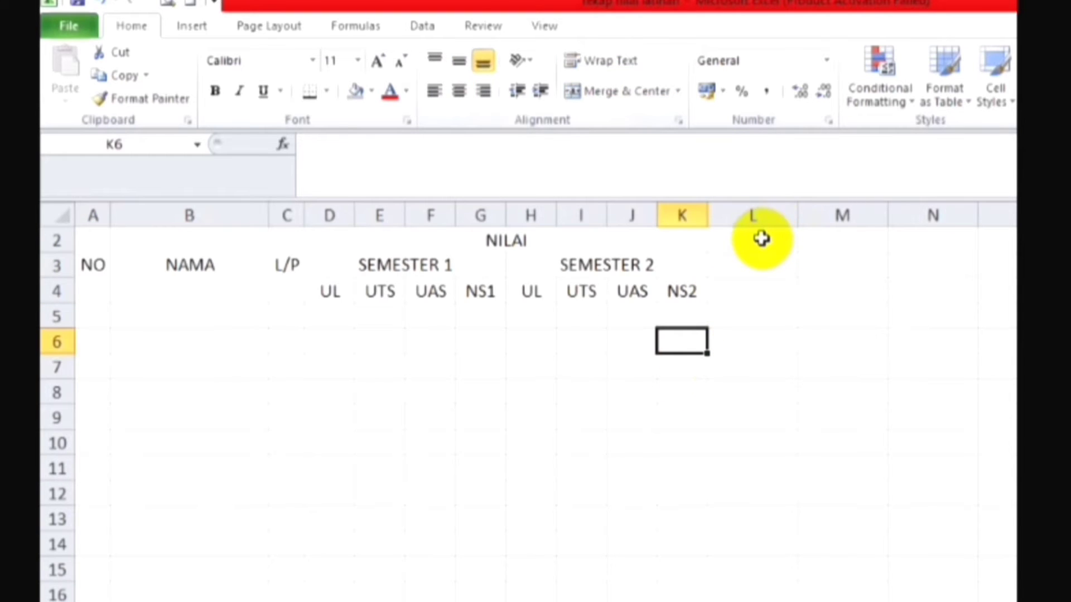
Step: Merge cells L2:L4 into one header cell and centre it vertically and horizontally
left_click(761, 239)
left_click_drag(761, 239, 758, 291)
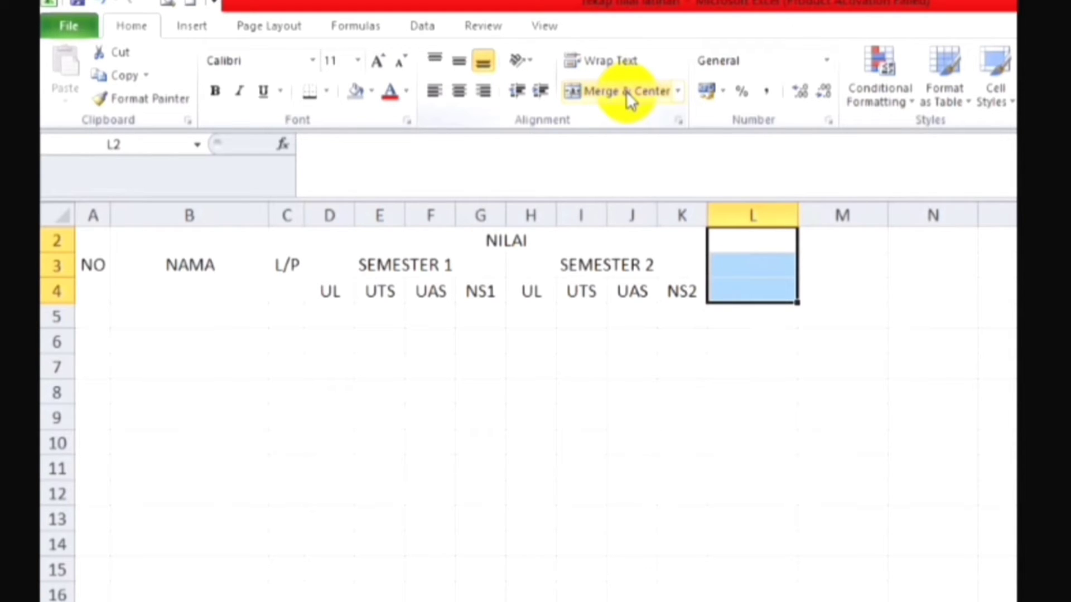
left_click(677, 91)
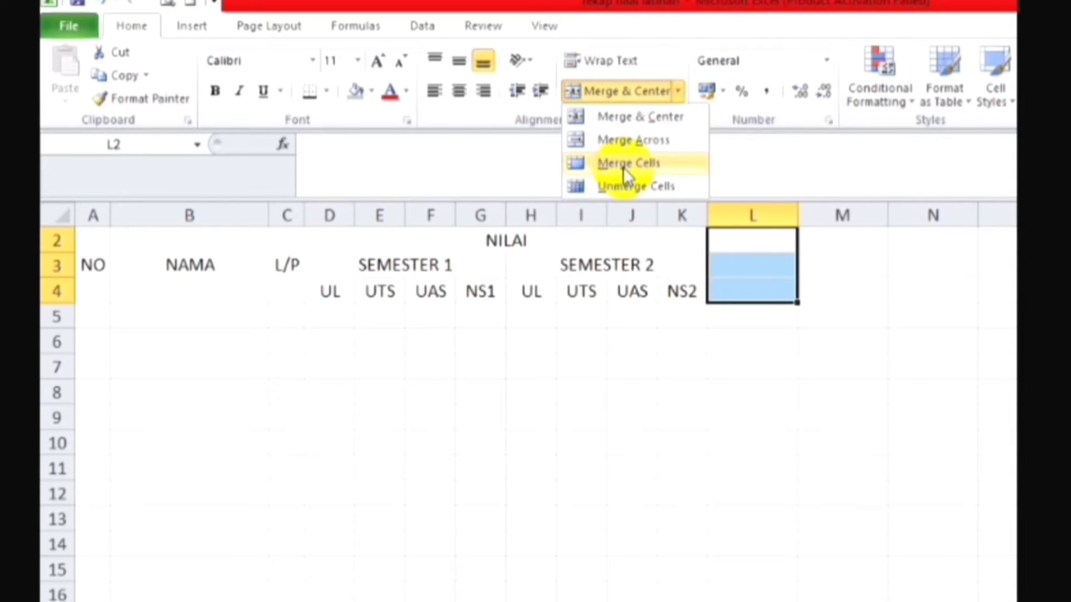
left_click(625, 165)
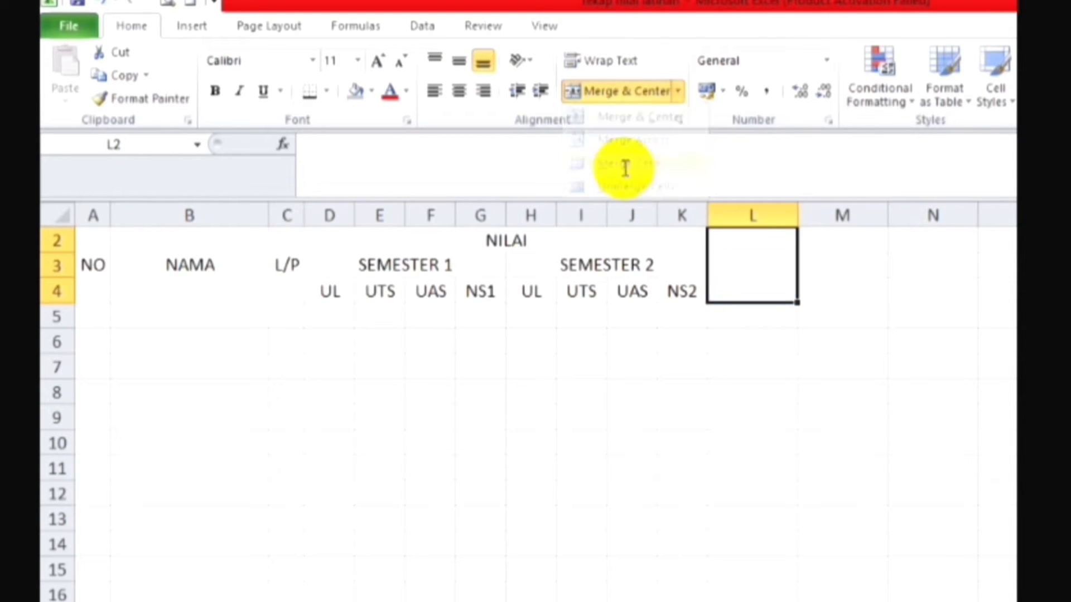
left_click(456, 63)
left_click(463, 92)
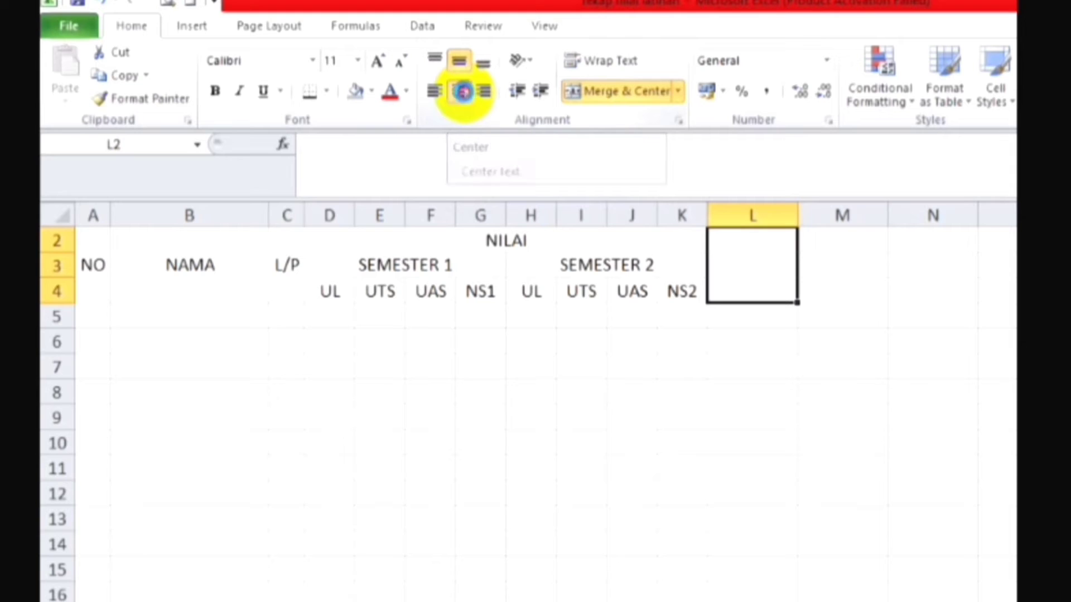
Step: Enter the header JUMLAH NILAI in the merged cell L2:L4 and wrap its text within the column
left_click(767, 266)
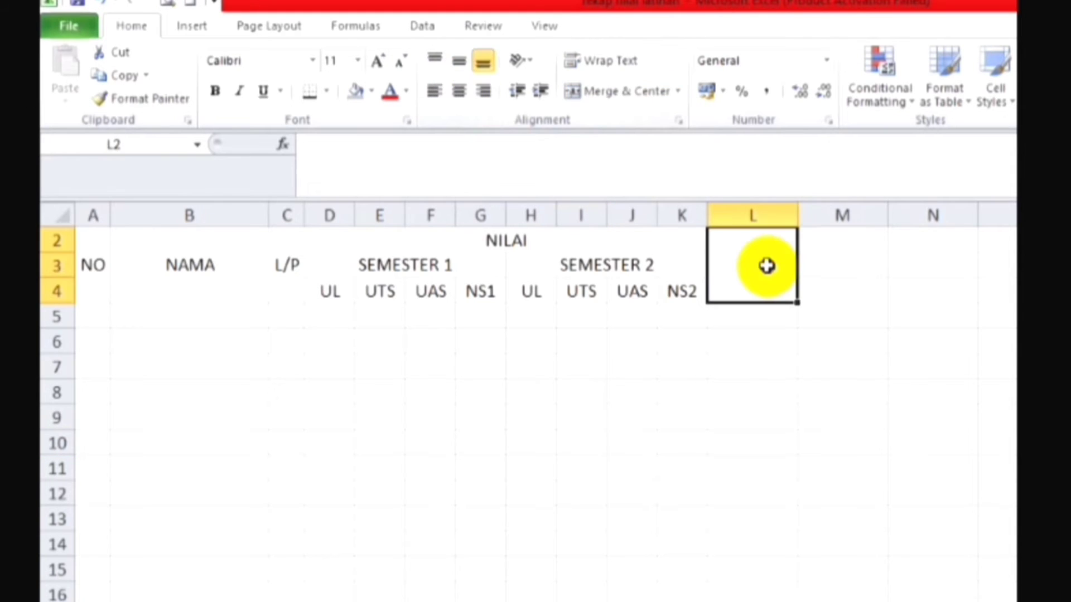
type("JUM")
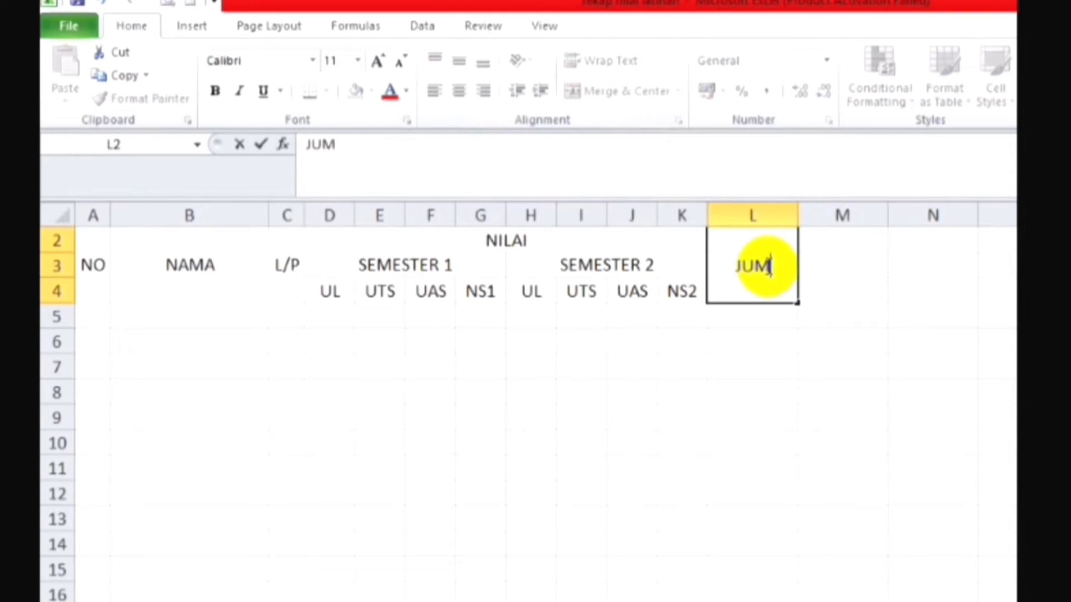
type("LAH N")
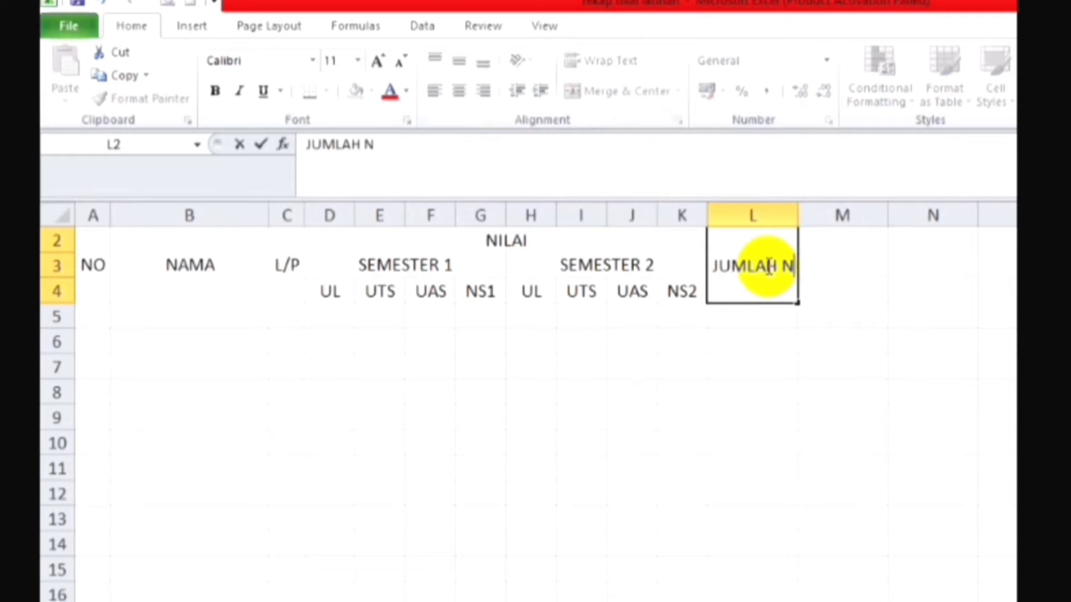
type("ILA")
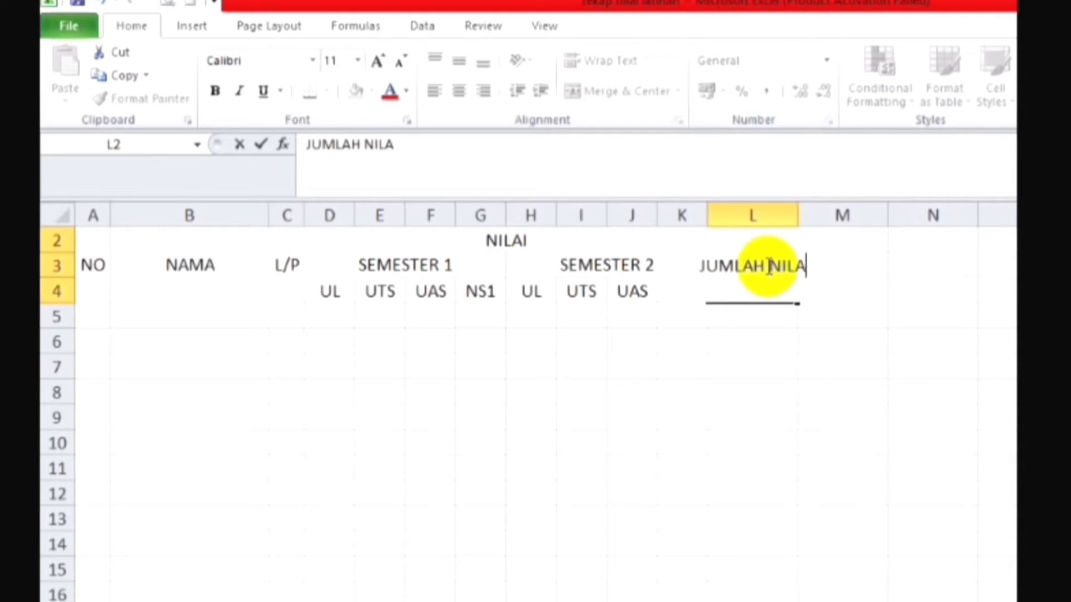
type("I")
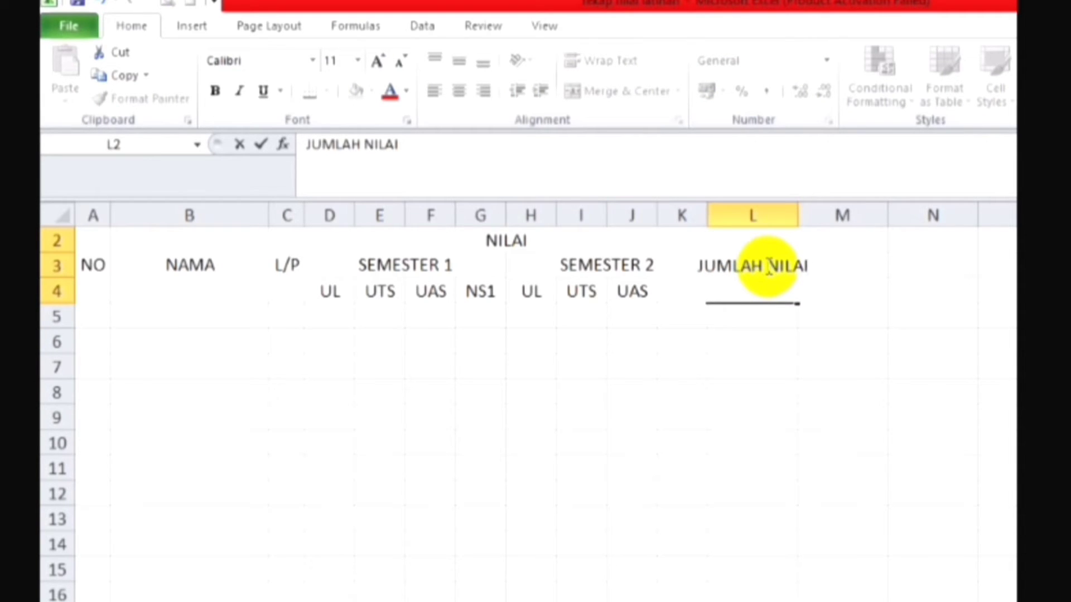
left_click(768, 267)
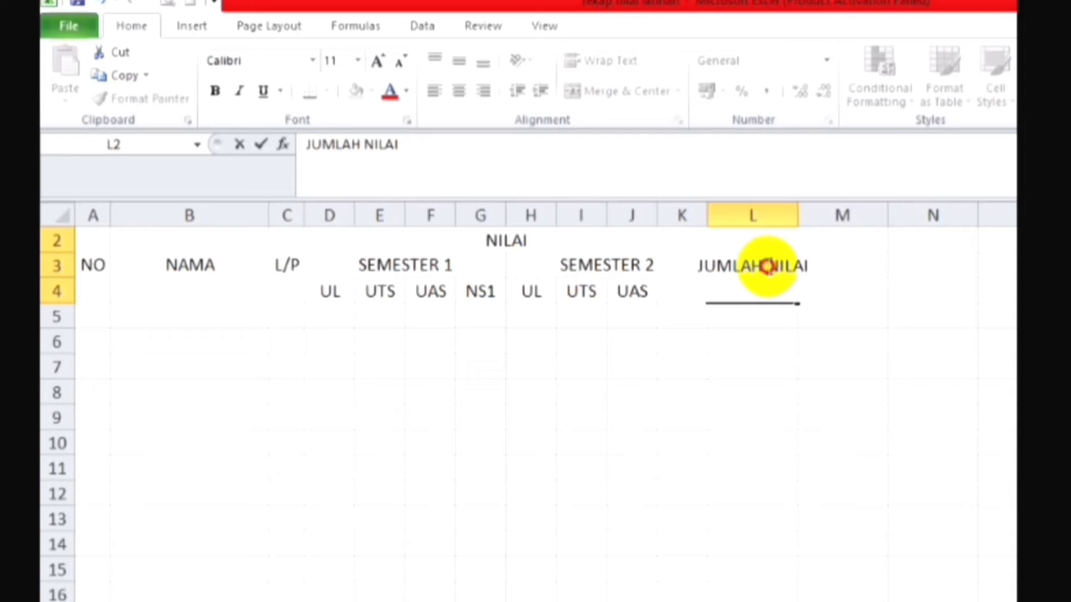
left_click(753, 332)
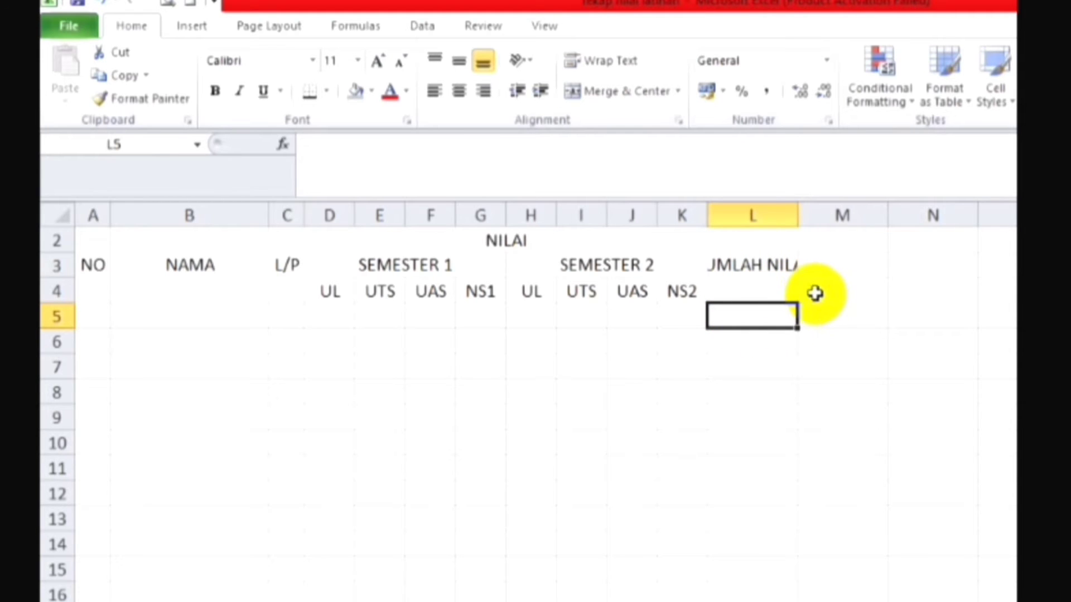
left_click(754, 265)
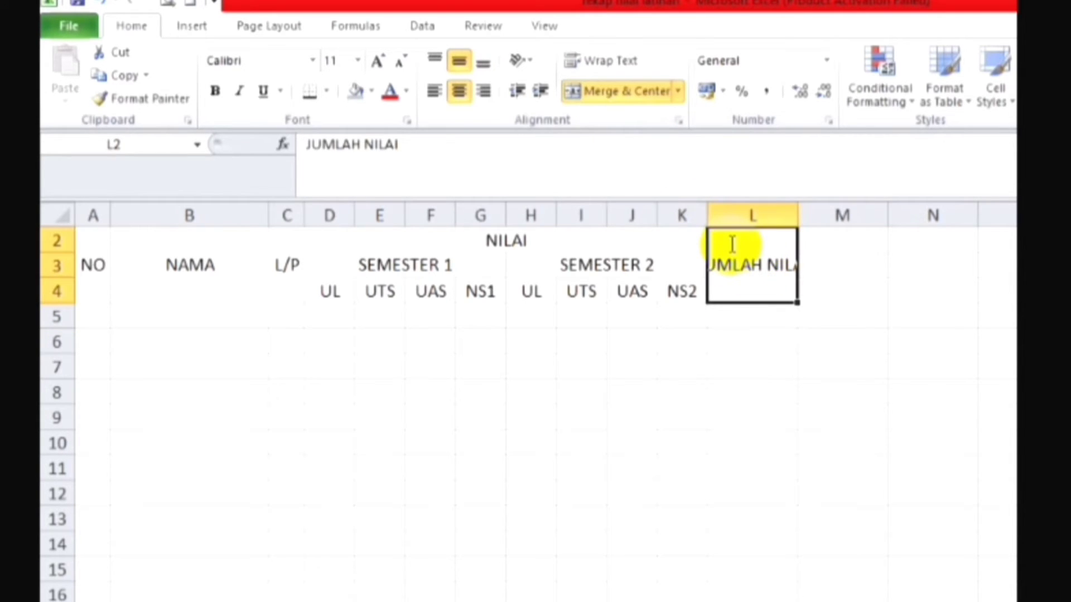
left_click(593, 66)
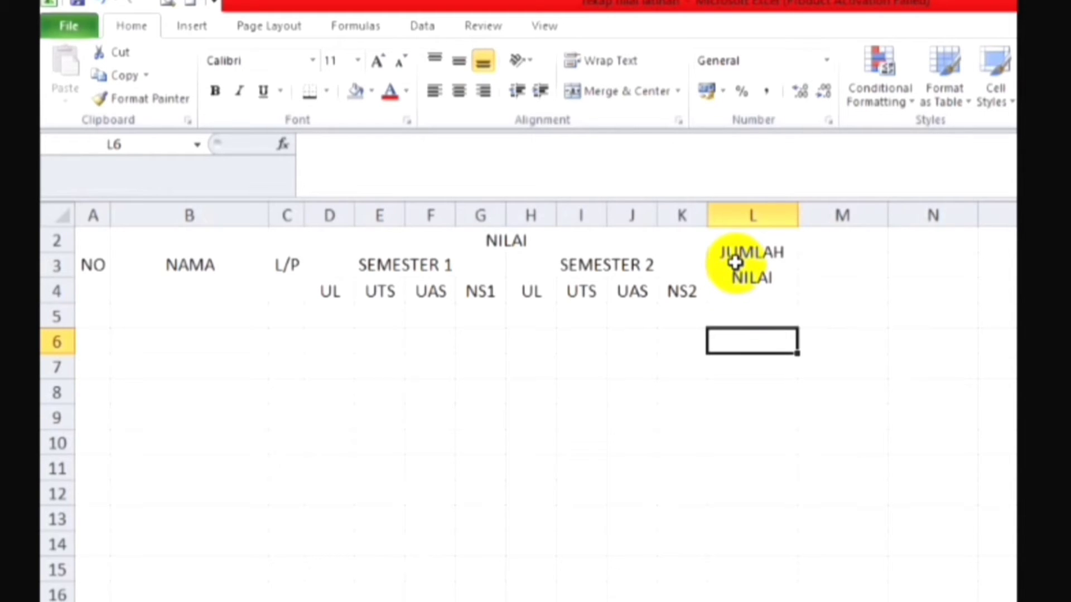
Step: Copy the JUMLAH NILAI cell's formatting to M2:M4 and enter the header NILAI AKHIR there
left_click(735, 262)
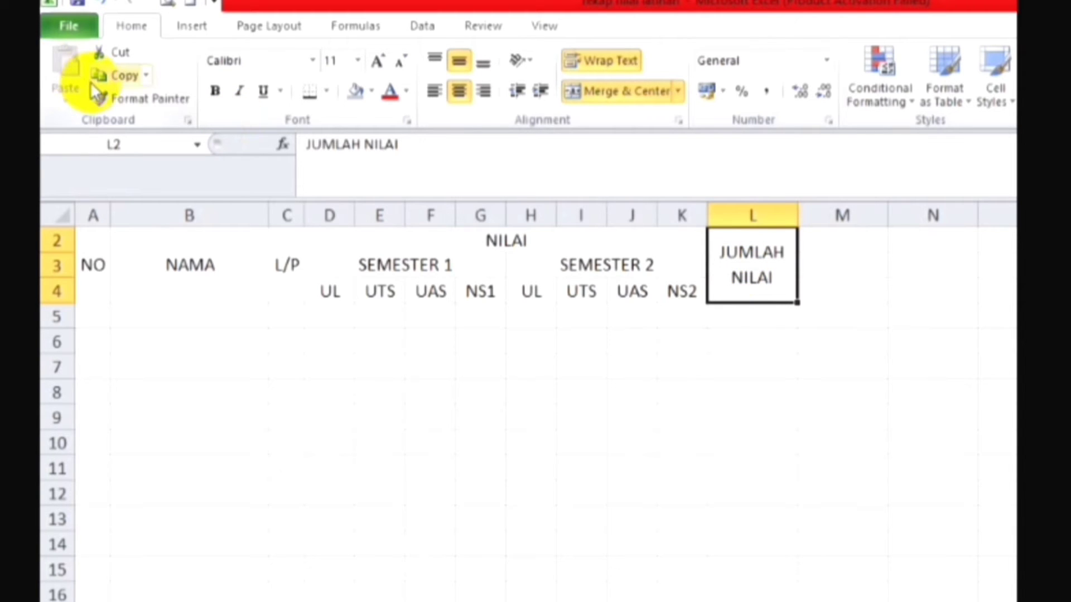
left_click(142, 104)
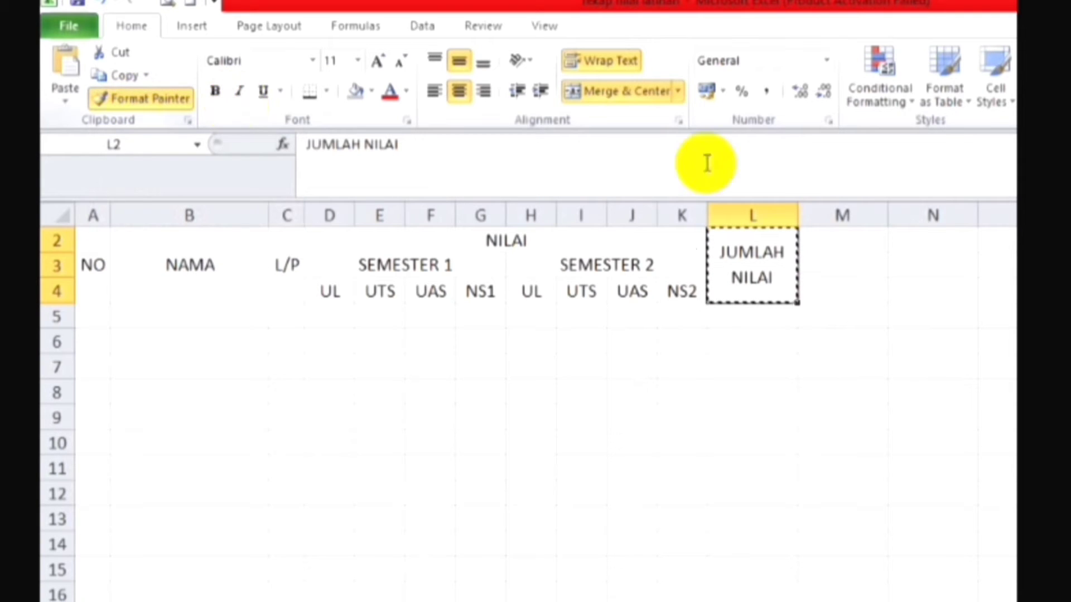
left_click(832, 240)
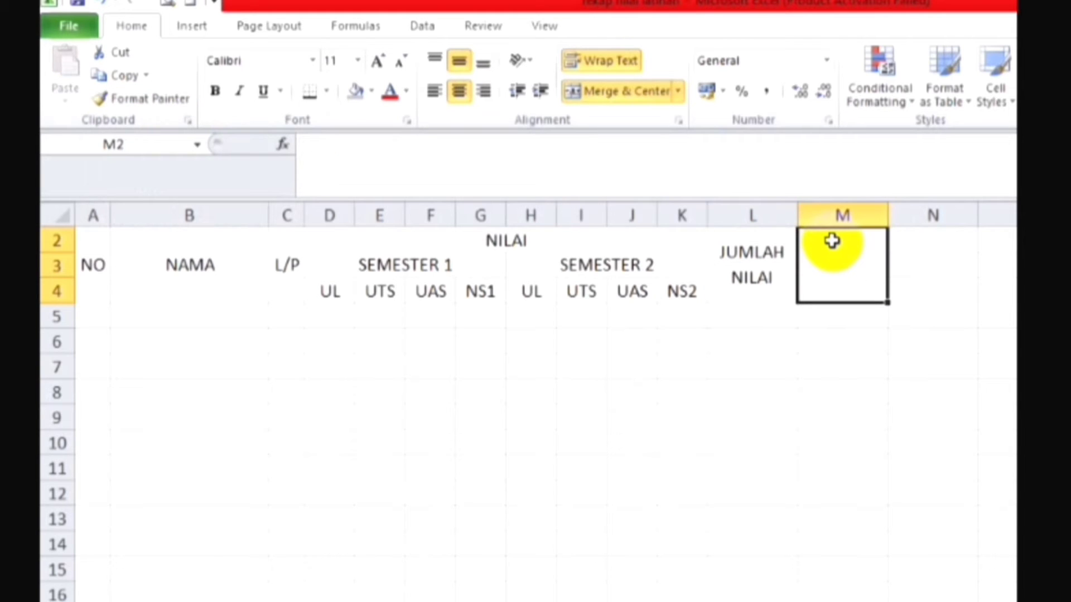
type("N")
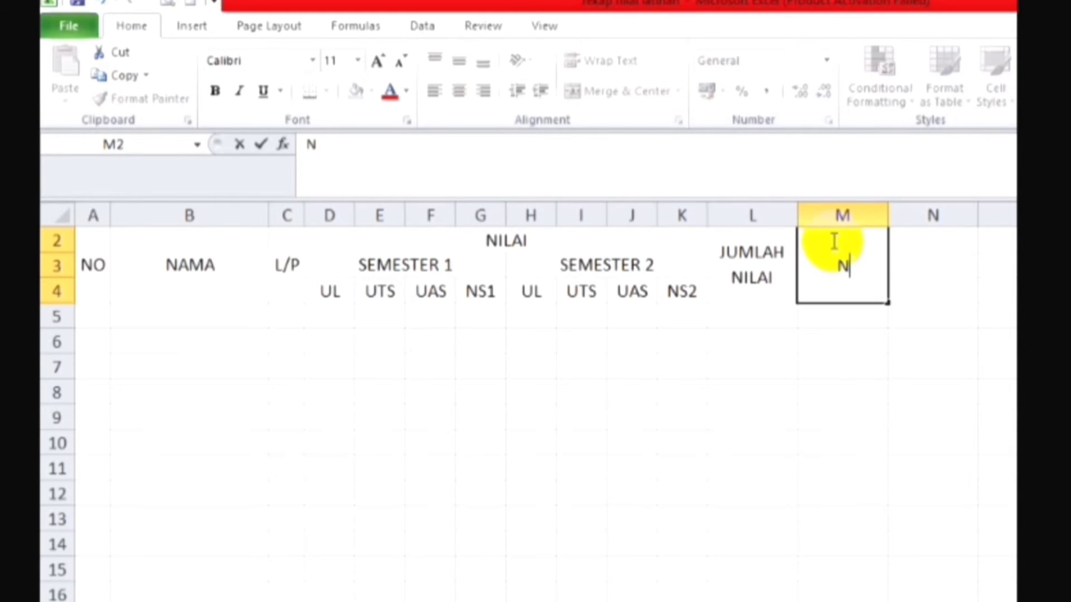
type("ILAI AKH")
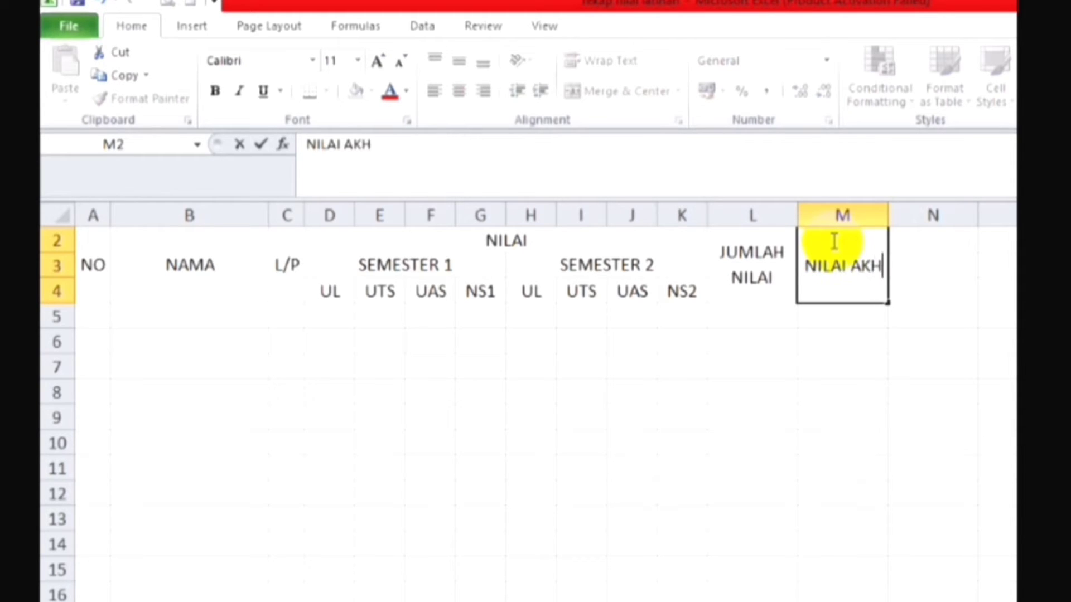
type("IR")
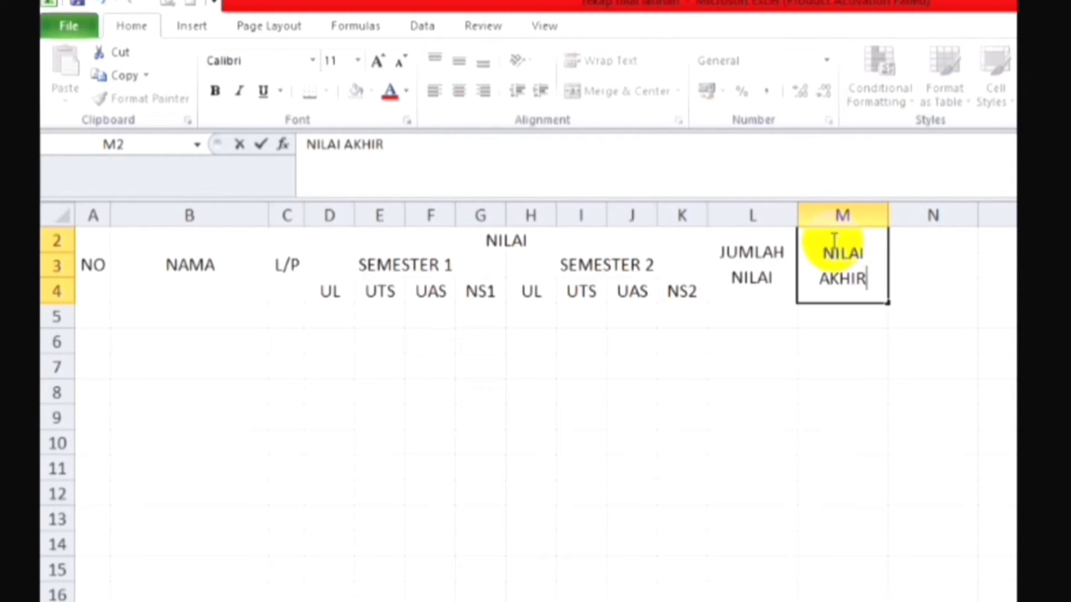
key("Return")
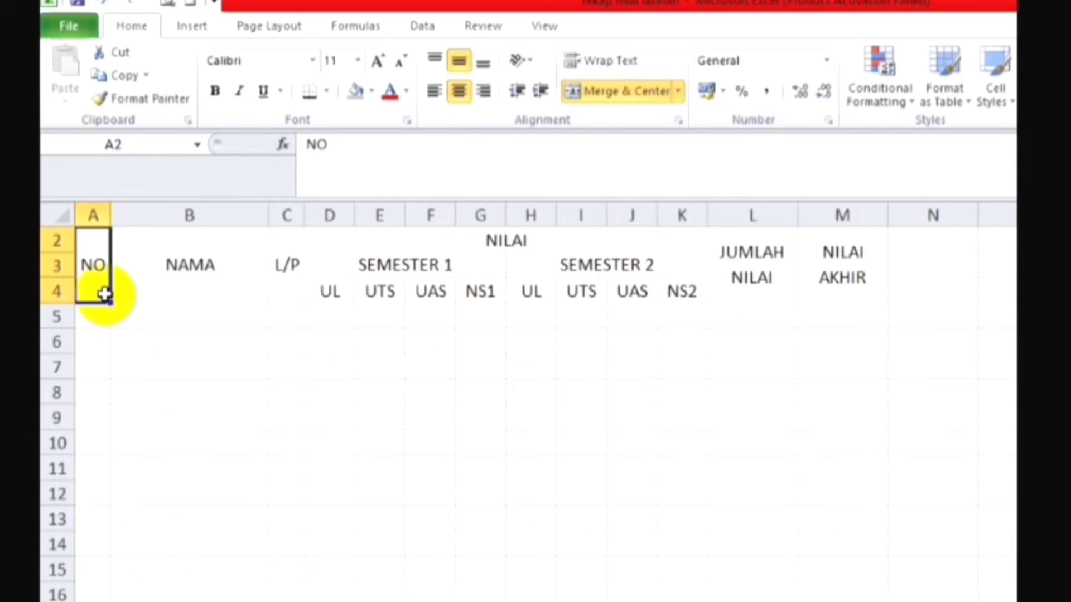
Step: Apply All Borders to the table range A2:M12
key("shift+Right")
key("shift+Right")
key("shift+Right")
key("shift+Right")
key("shift+Right")
key("shift+Right")
key("shift+Right")
key("shift+Right")
key("shift+Right")
key("shift+Right")
key("shift+Right")
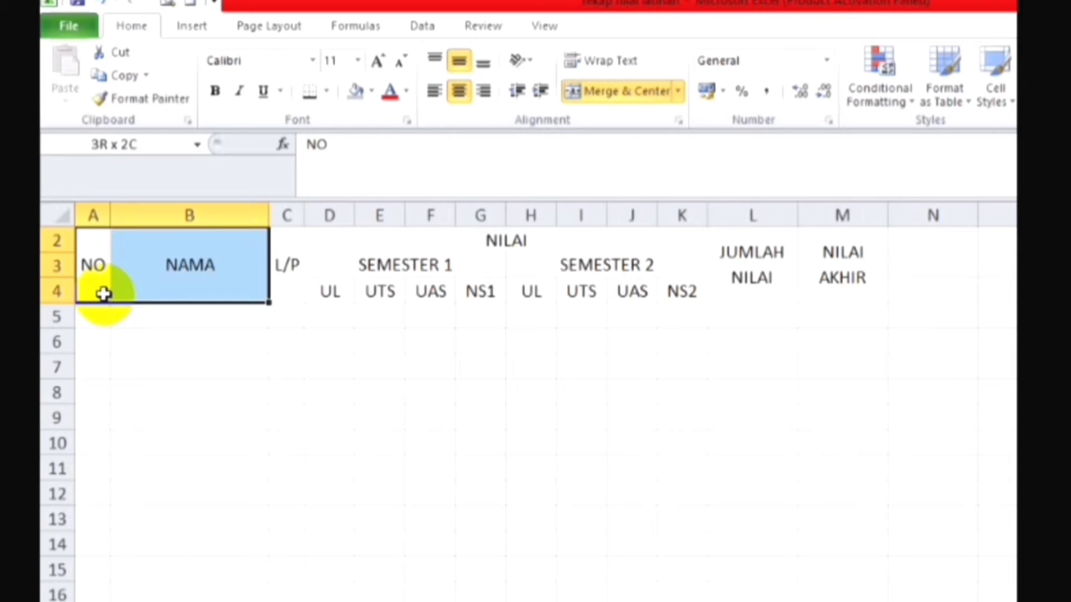
key("shift+Right")
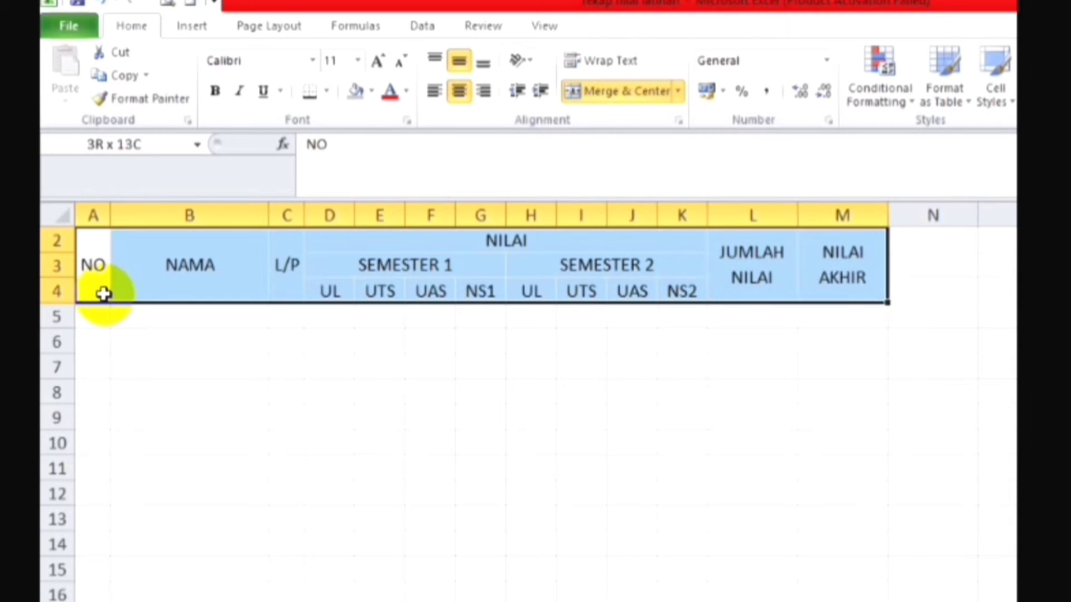
key("shift+Down")
key("shift+Down")
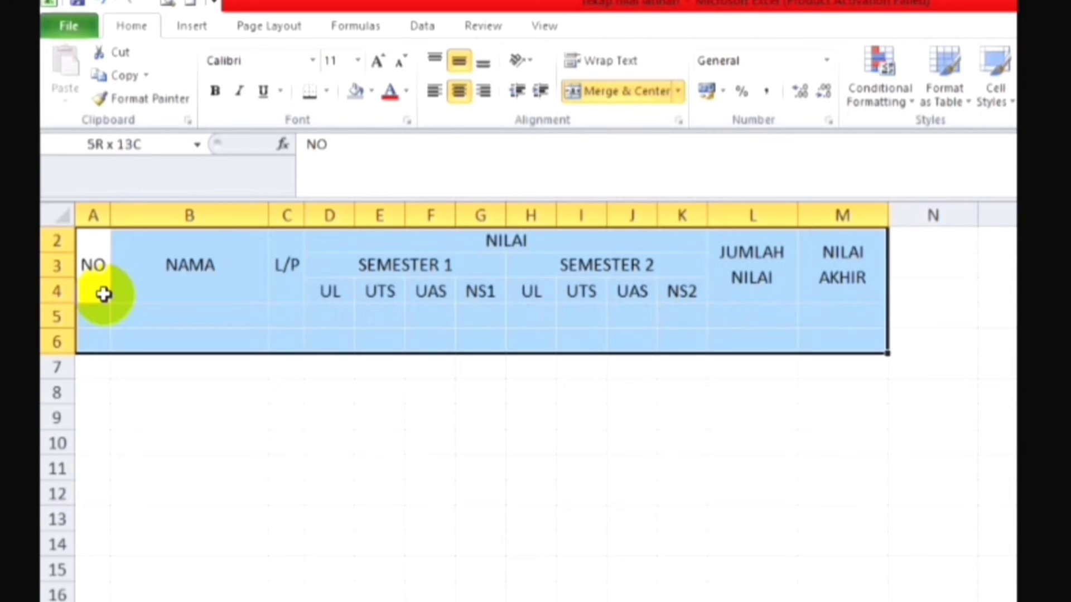
key("shift+Down")
key("shift+Down")
key("shift+Down")
key("shift+Down")
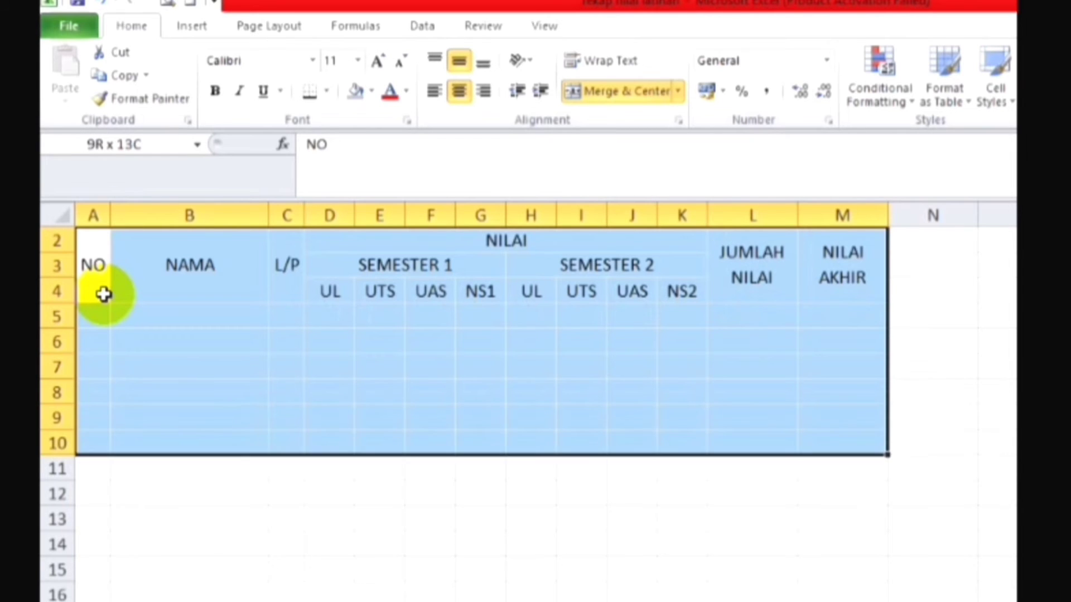
key("shift+Down")
key("shift+Down")
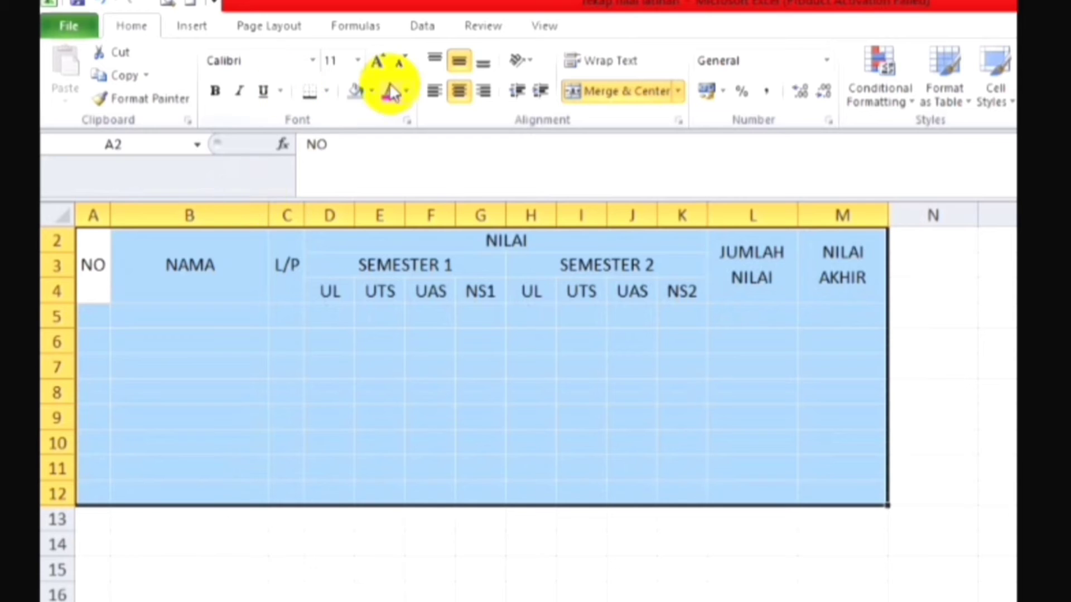
left_click(329, 92)
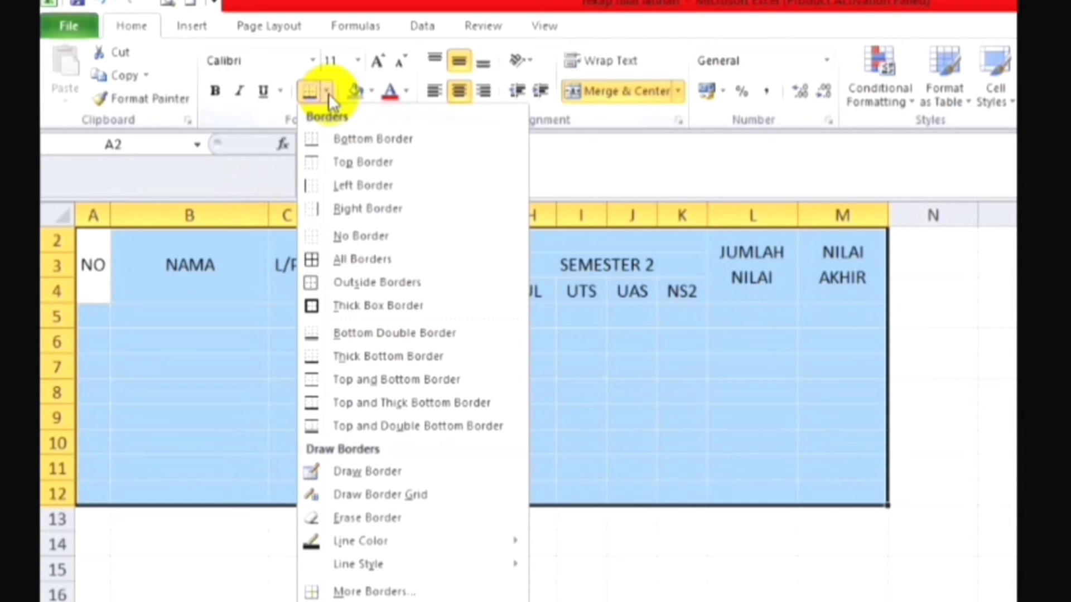
left_click(332, 261)
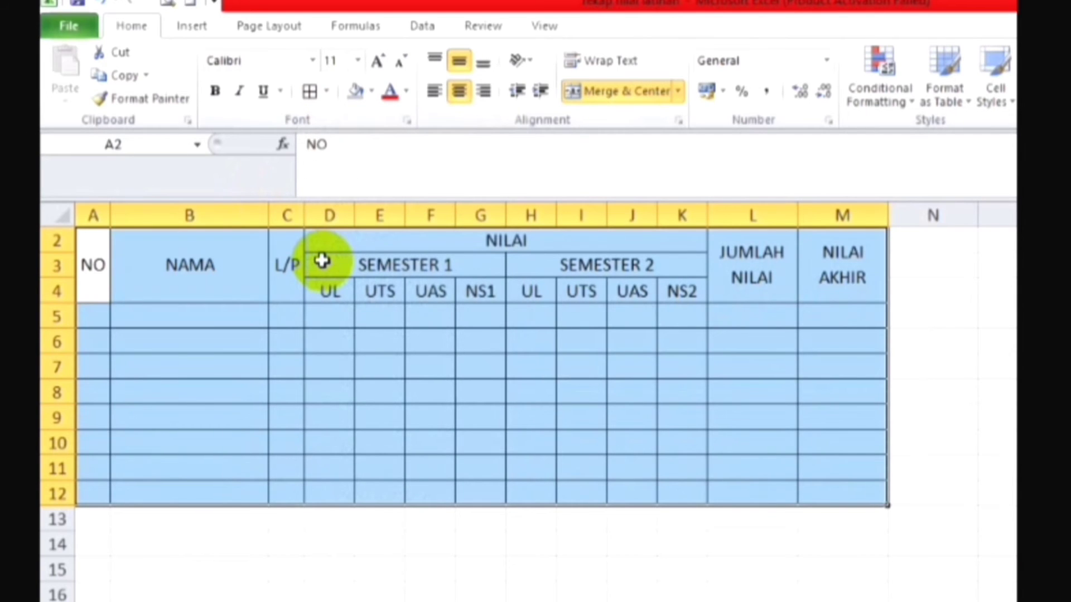
left_click(227, 362)
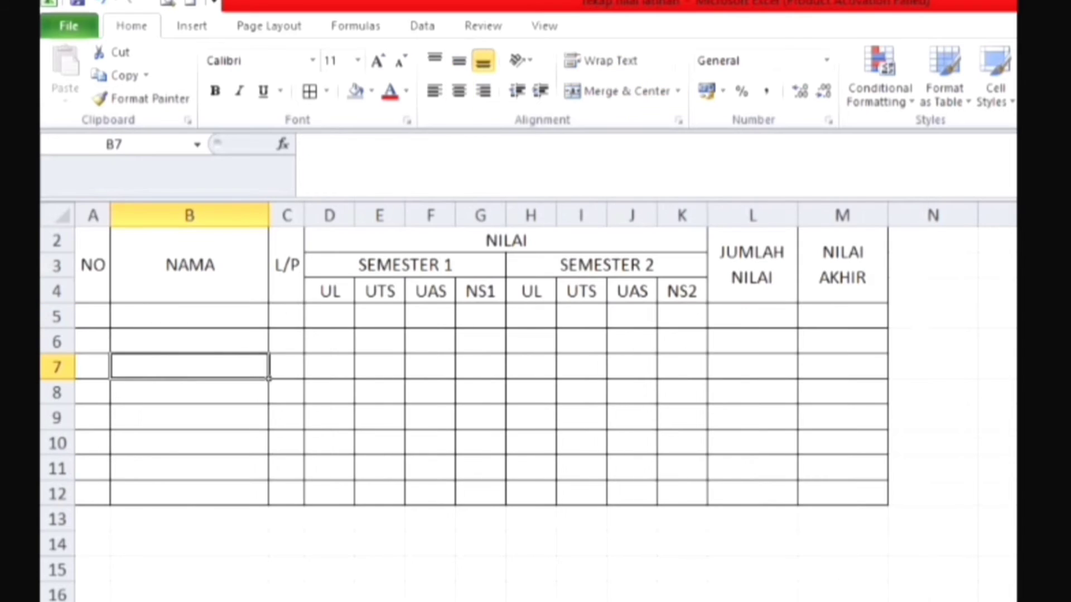
Step: Fill the header cells A2:M4 with the grey White, Background 1, Darker 25%
left_click(94, 259)
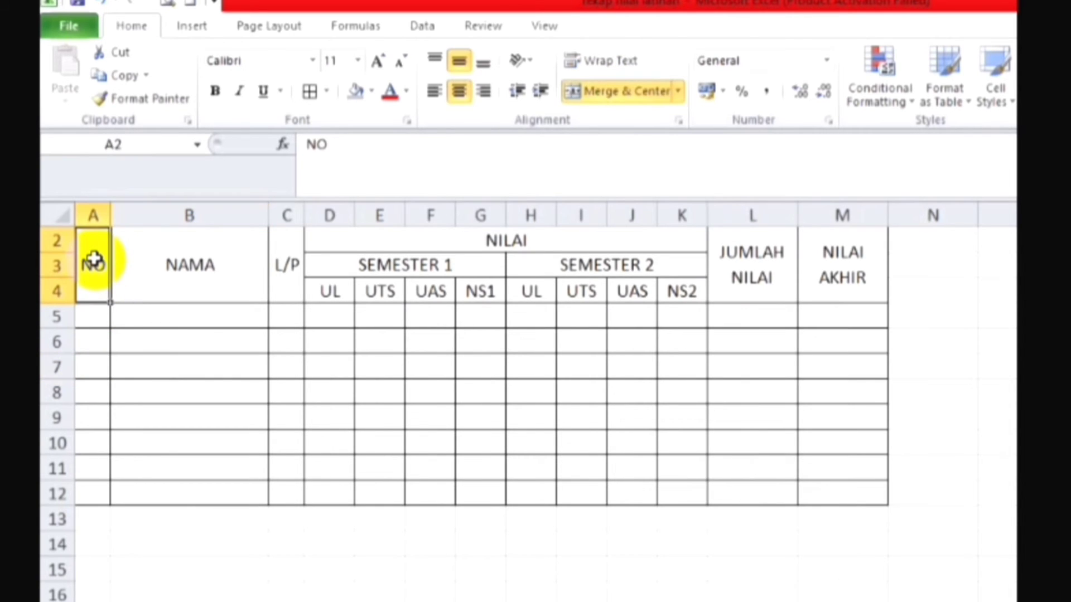
key("shift+Right")
key("shift+Right")
key("shift+Right")
key("shift+Right")
key("shift+Right")
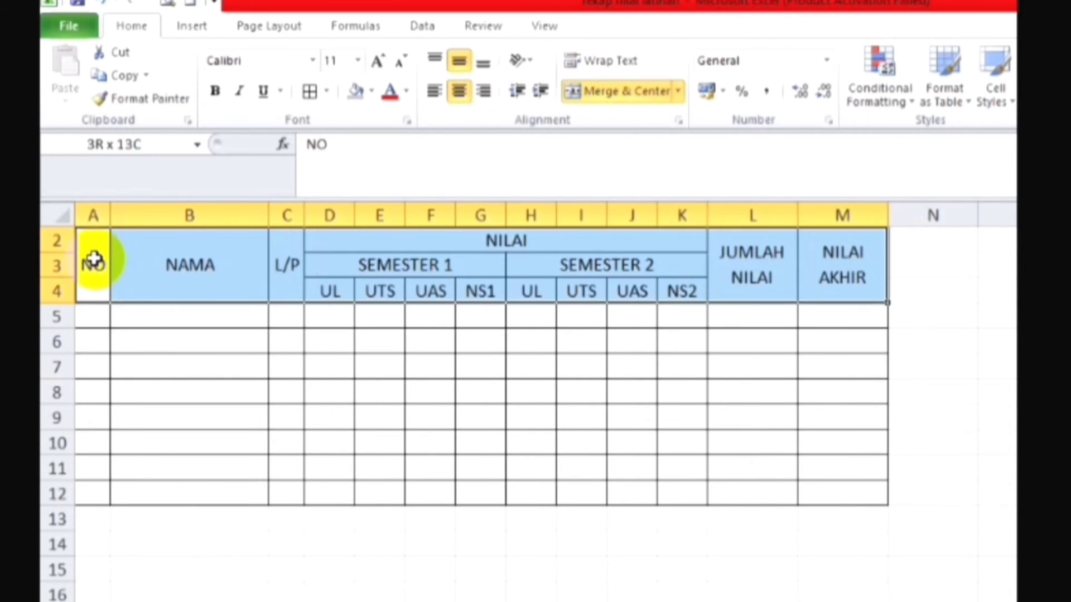
left_click(376, 91)
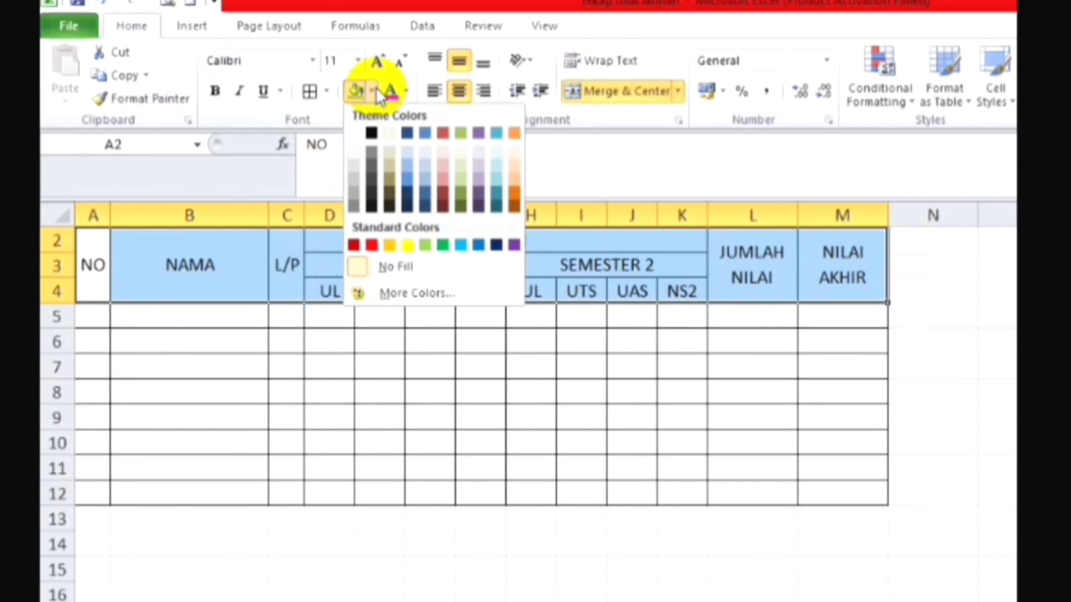
left_click(356, 181)
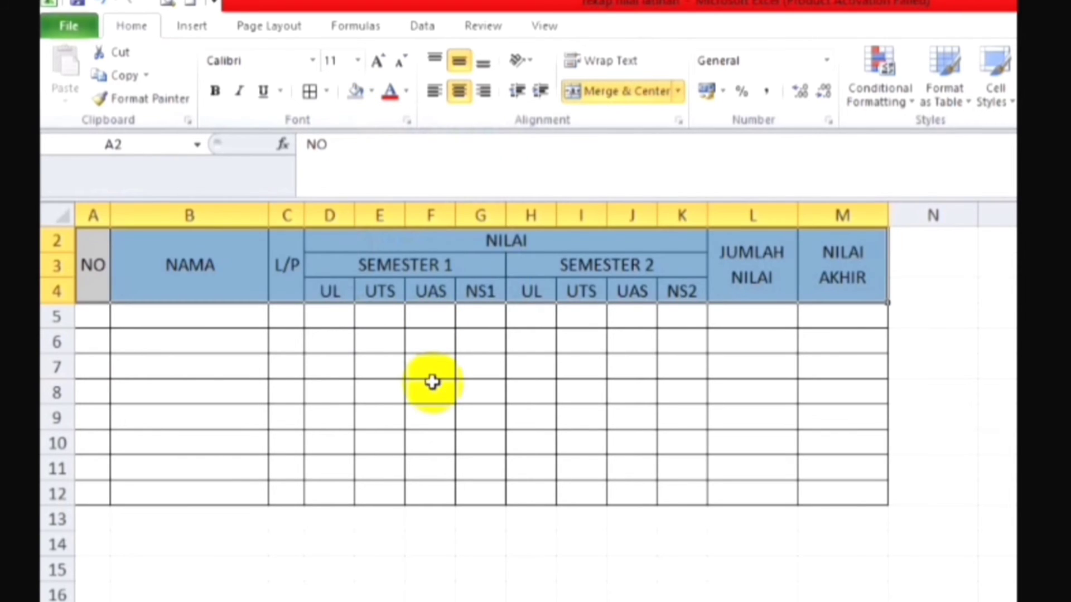
left_click(433, 382)
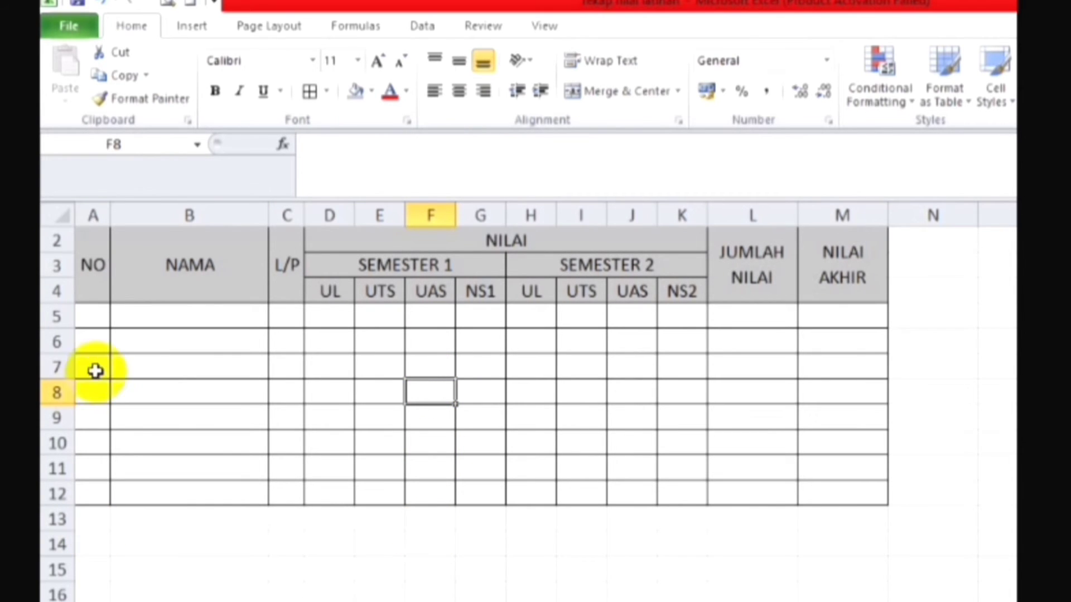
Step: Enter the numbers 1 to 8 one by one in the NO column, cells A5:A12
left_click(94, 314)
type("1")
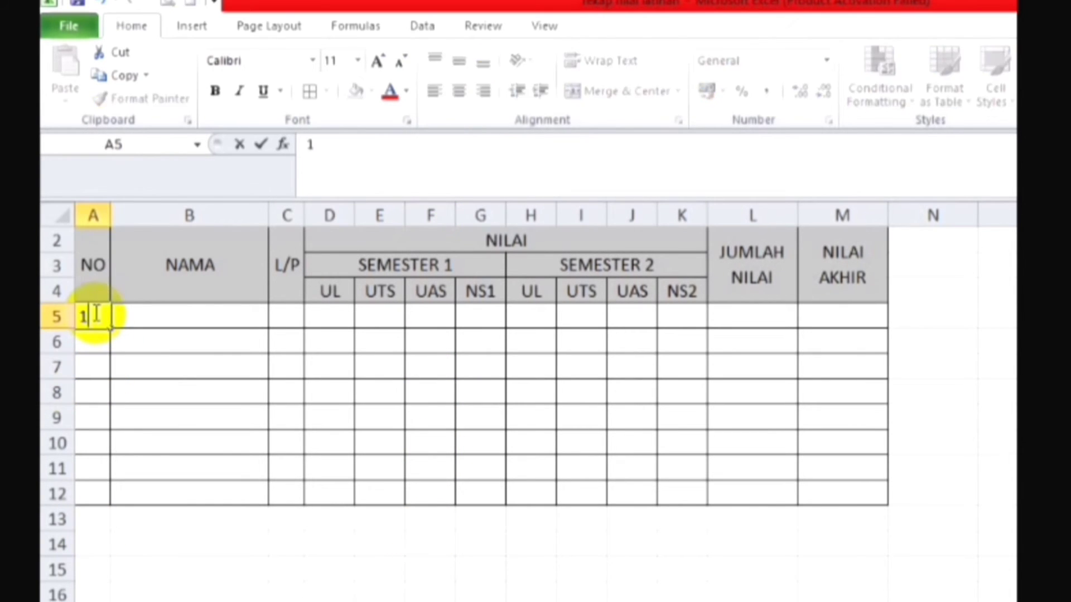
key("Return")
type("2")
key("Return")
type("3")
key("Return")
type("4")
key("Return")
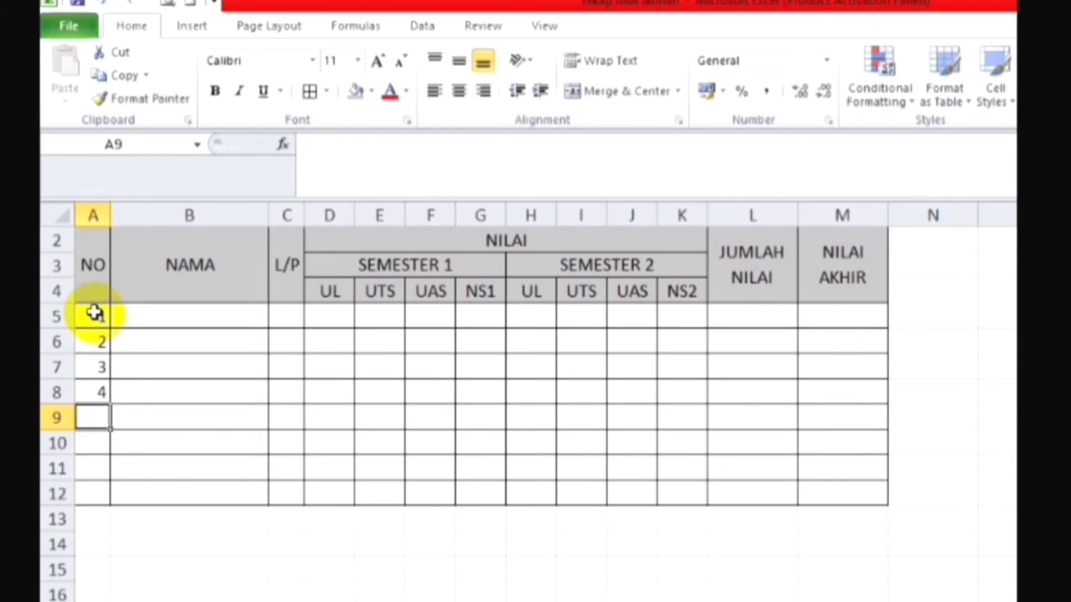
type("5")
key("Return")
type("6")
key("Return")
type("7")
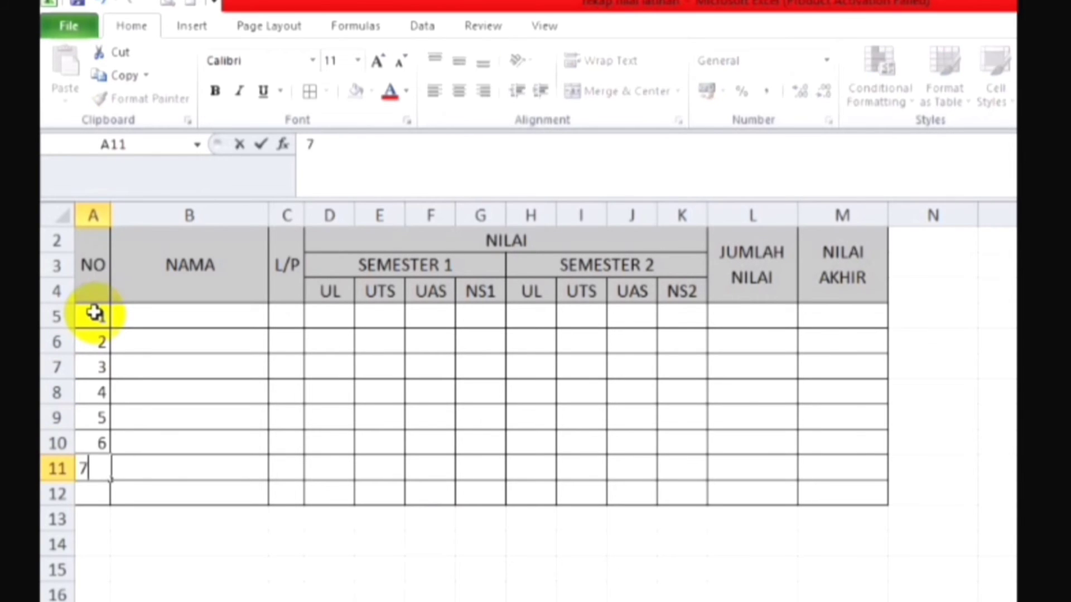
key("Return")
type("8")
key("Return")
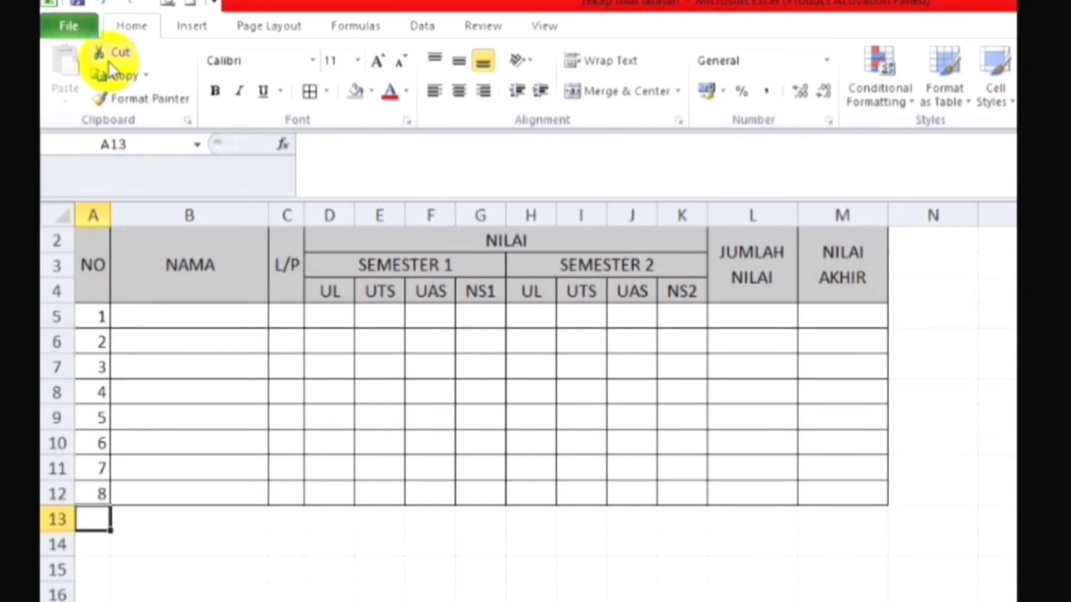
Step: Undo the number entries in A5:A12
left_click(99, 4)
left_click(99, 3)
left_click(99, 3)
left_click(100, 3)
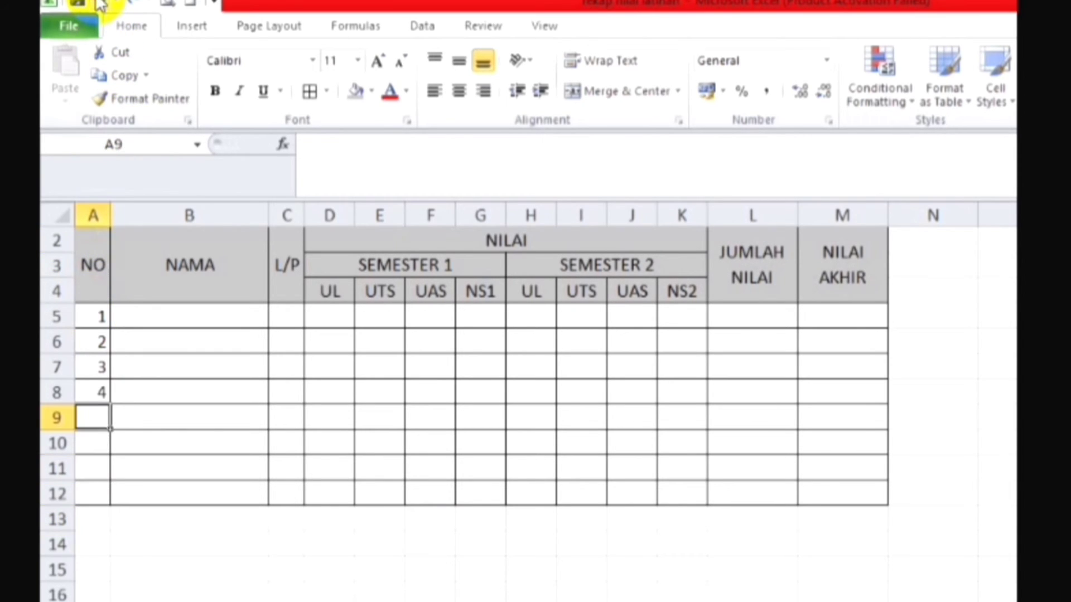
left_click(99, 4)
left_click(99, 3)
left_click(99, 4)
left_click(99, 3)
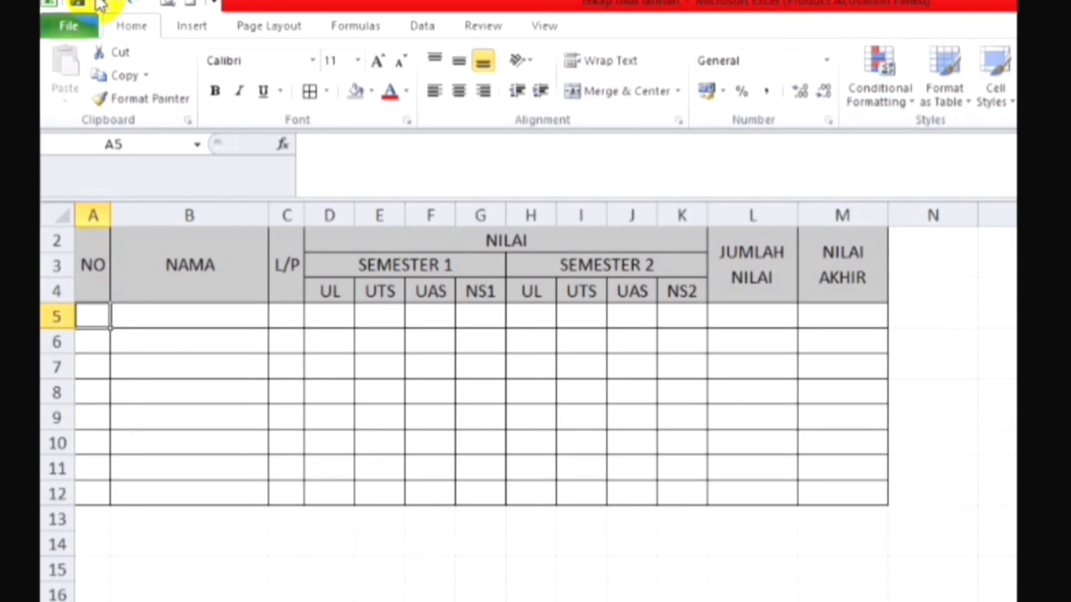
Step: Enter 1, 2 and 3 in cells A5:A7 of the NO column
type("1")
key("Return")
type("2")
key("Return")
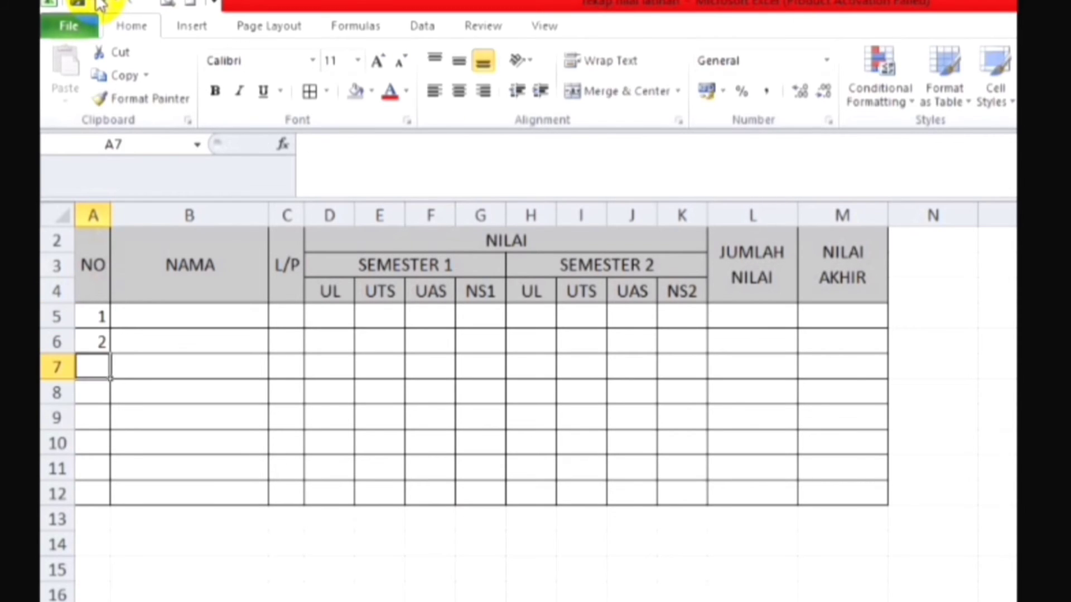
type("3")
key("Return")
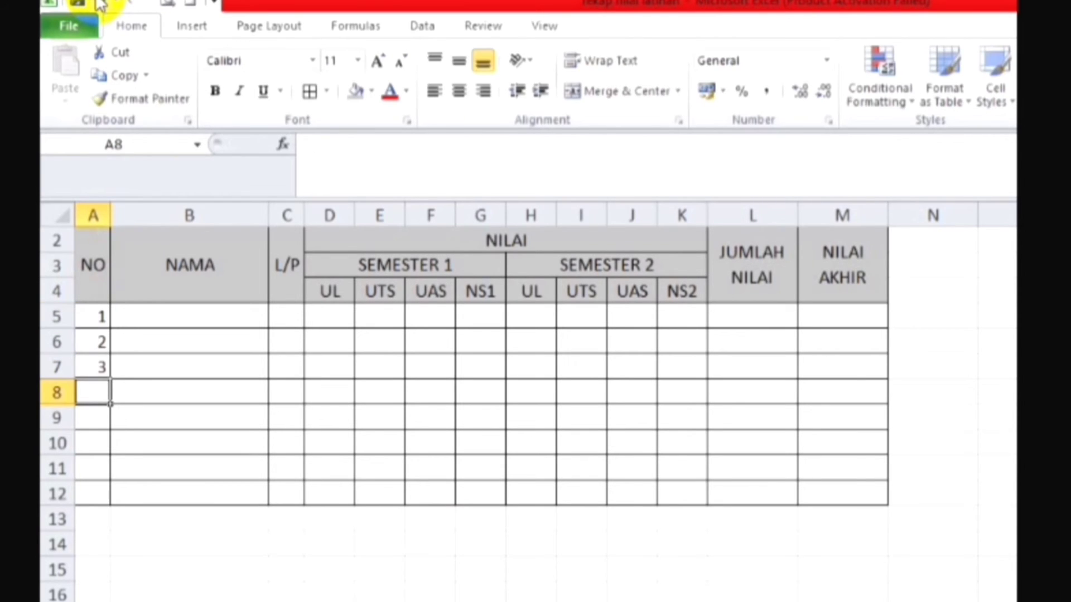
Step: Extend the number series from A5:A7 down to A12 and centre the numbers horizontally
left_click(102, 308)
left_click_drag(103, 309, 103, 367)
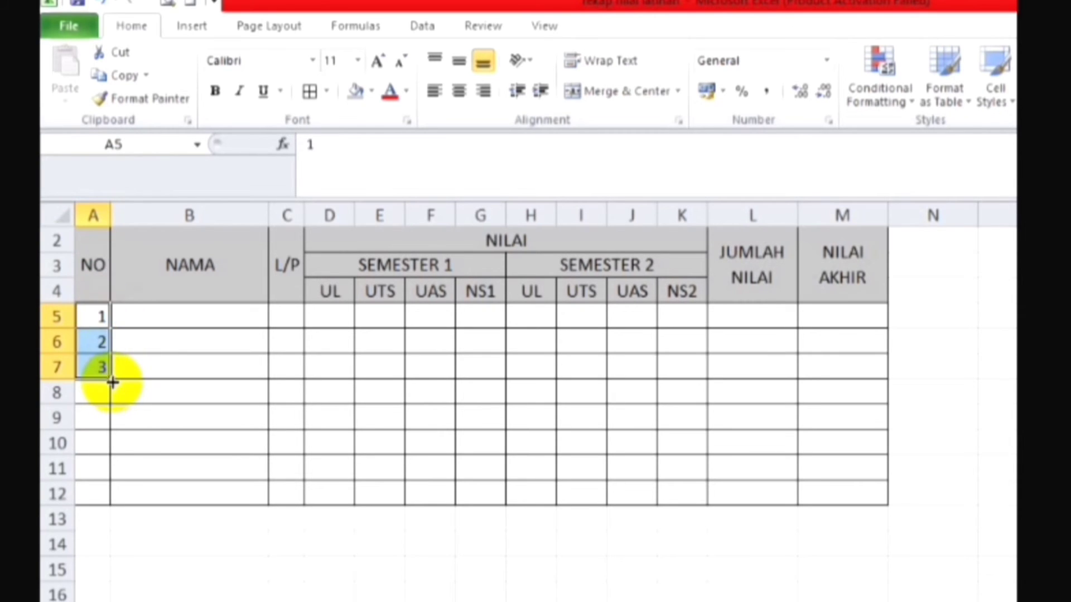
left_click_drag(112, 378, 111, 500)
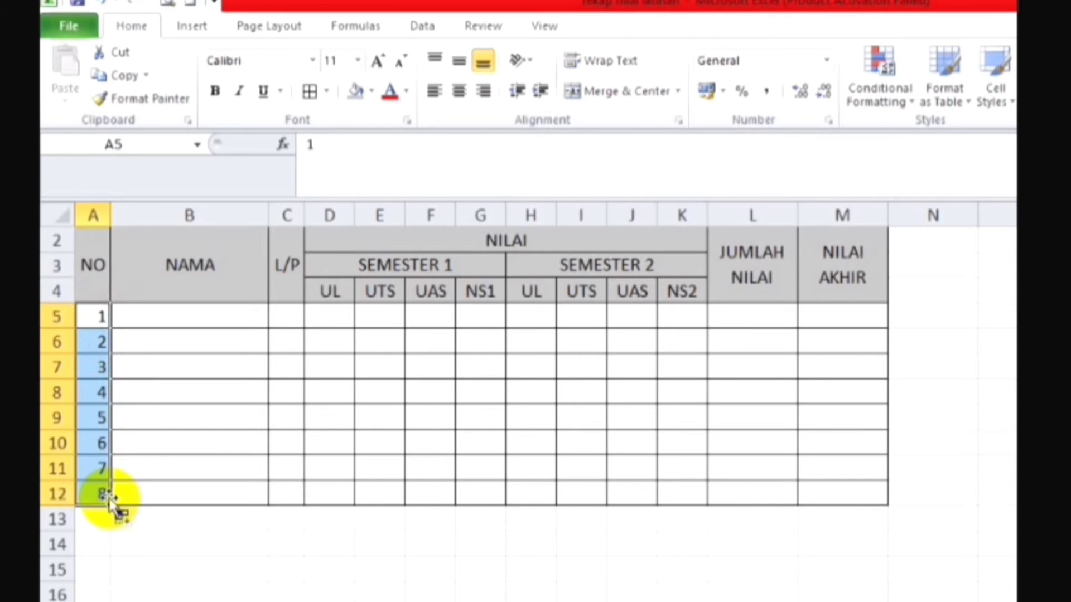
left_click(461, 94)
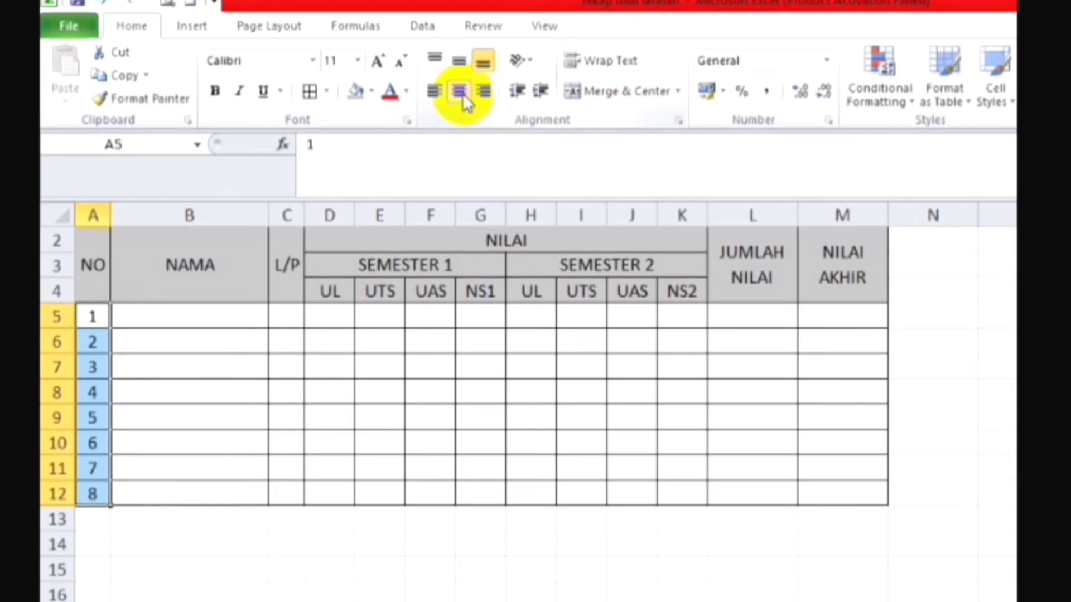
left_click(286, 366)
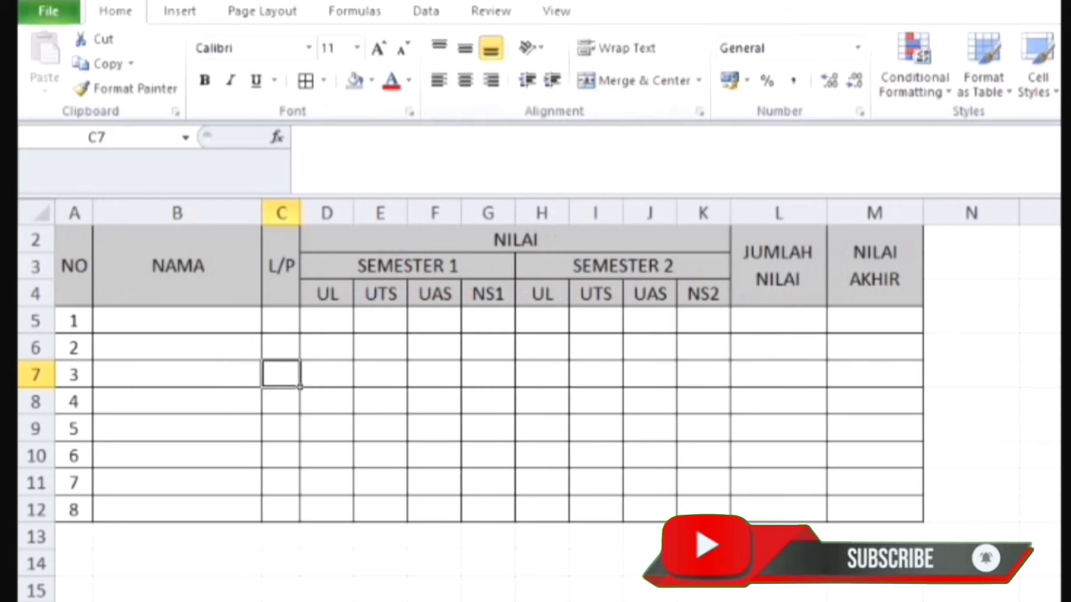
Step: Insert four blank rows above the table header, at rows 2 to 5
left_click(202, 433)
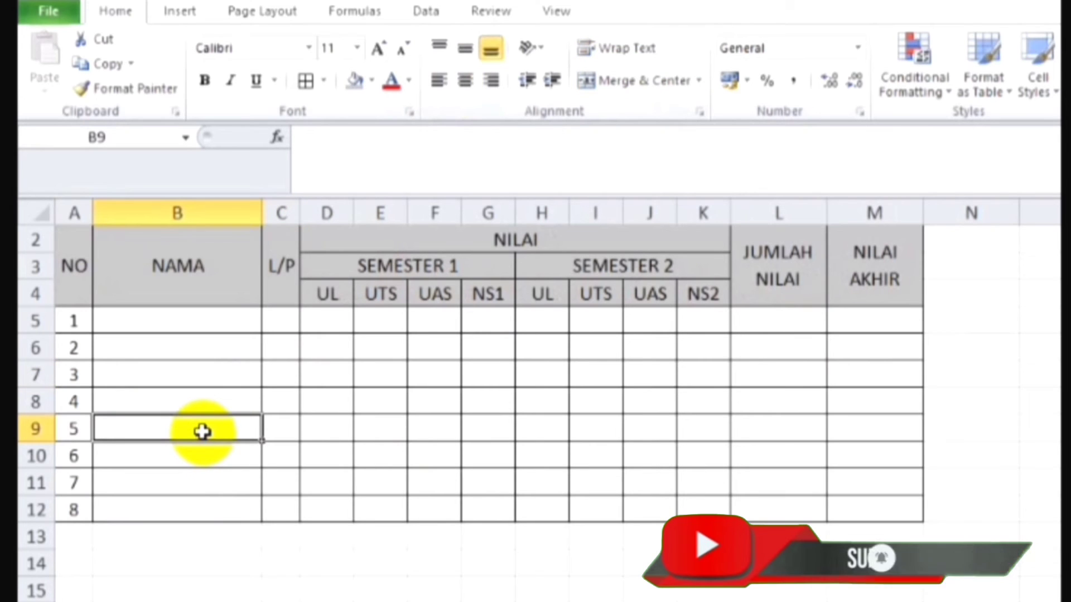
left_click(28, 239)
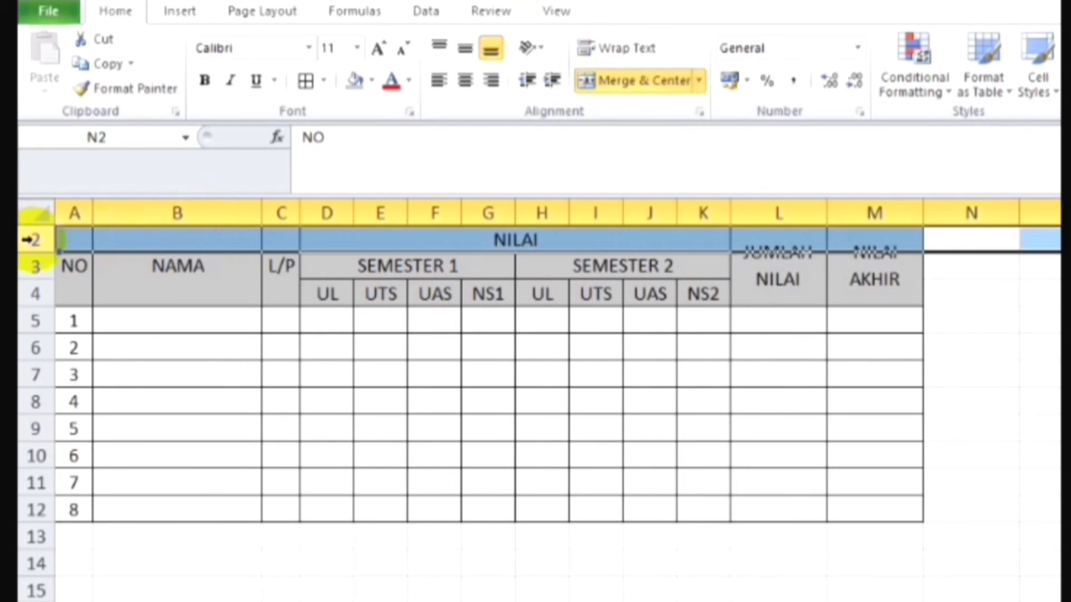
left_click_drag(27, 240, 31, 329)
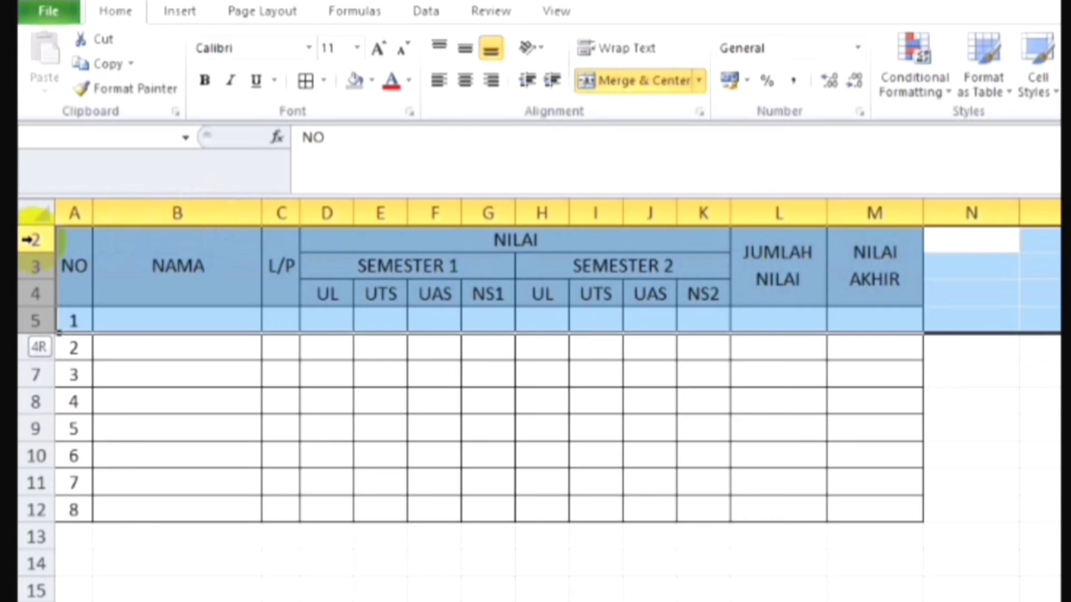
left_click_drag(25, 240, 25, 240)
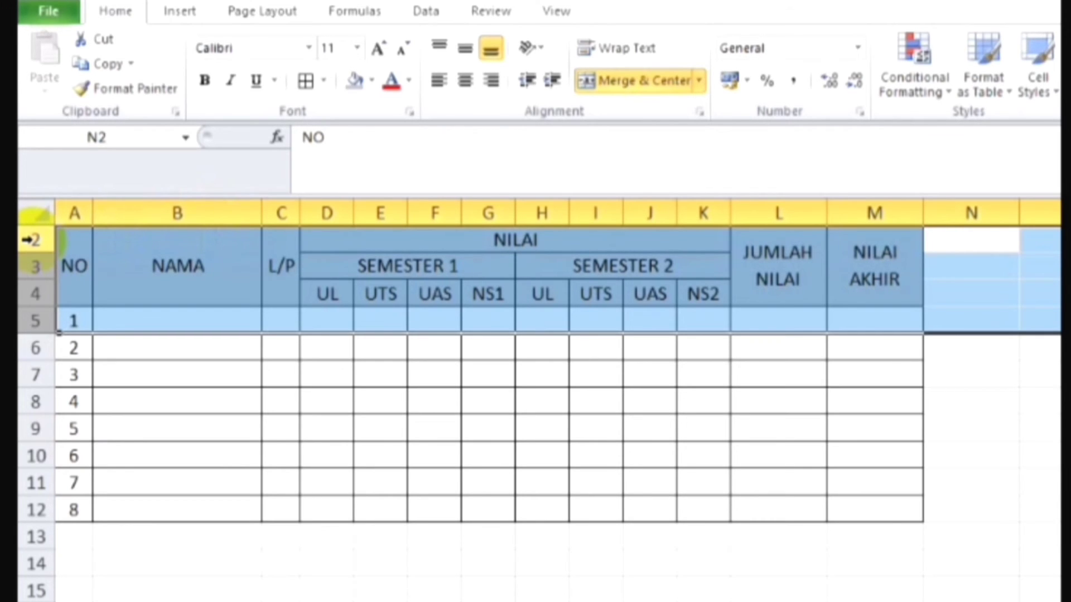
right_click(361, 282)
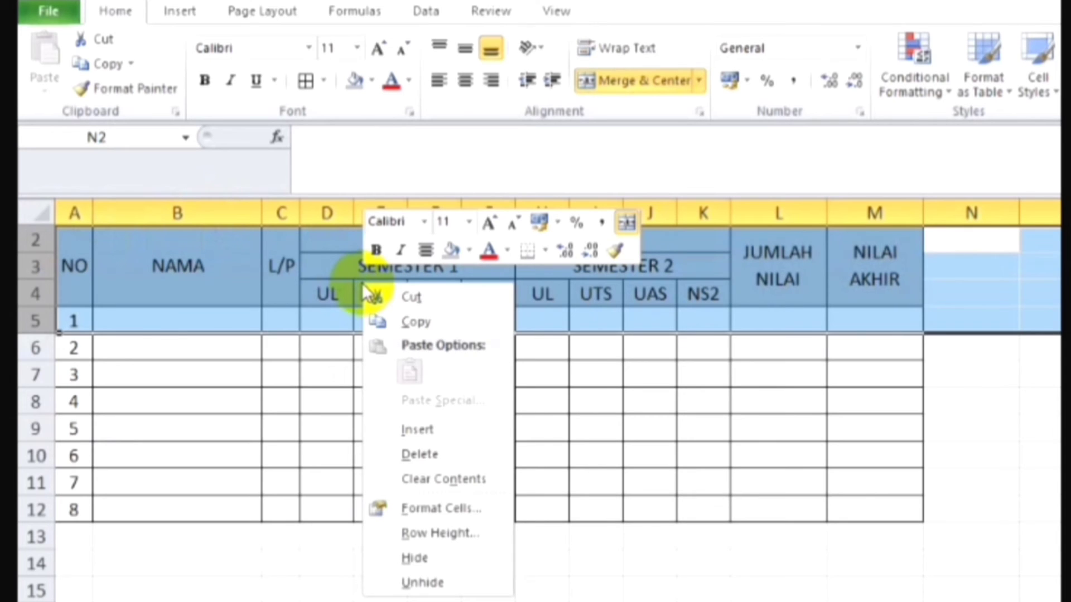
left_click(428, 427)
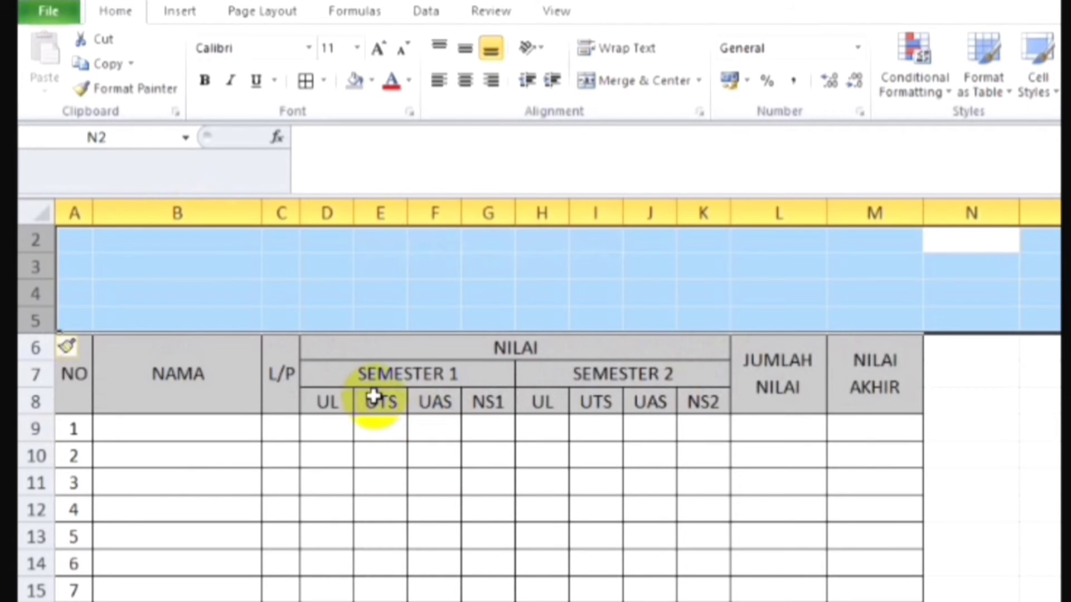
left_click(195, 313)
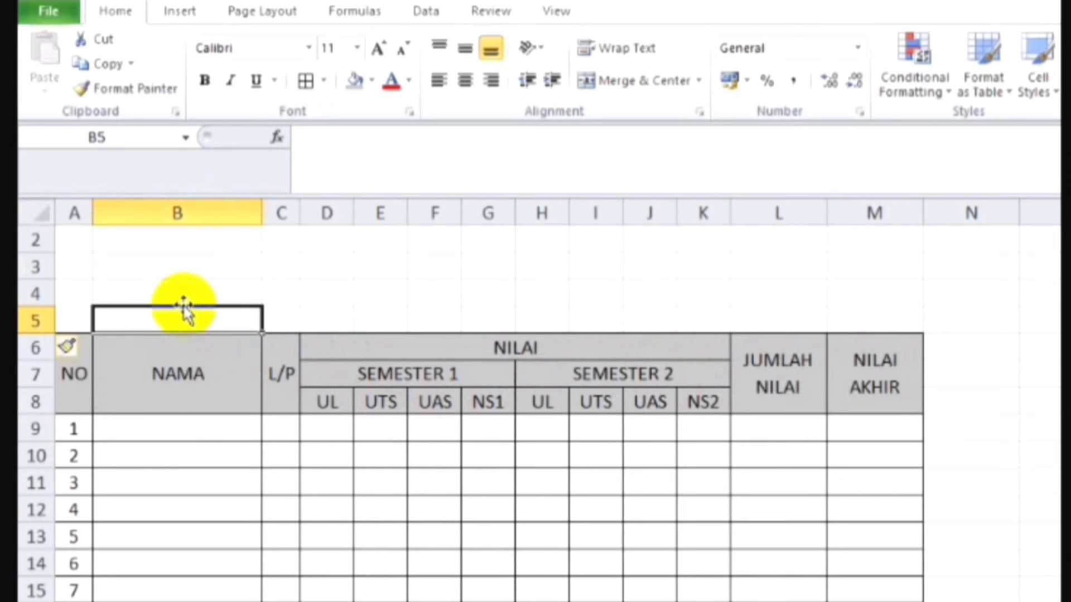
Step: Merge cells A1:M1 into one cell with Merge Cells, without centring
scroll(60, 231, "up", 1)
left_click(60, 232)
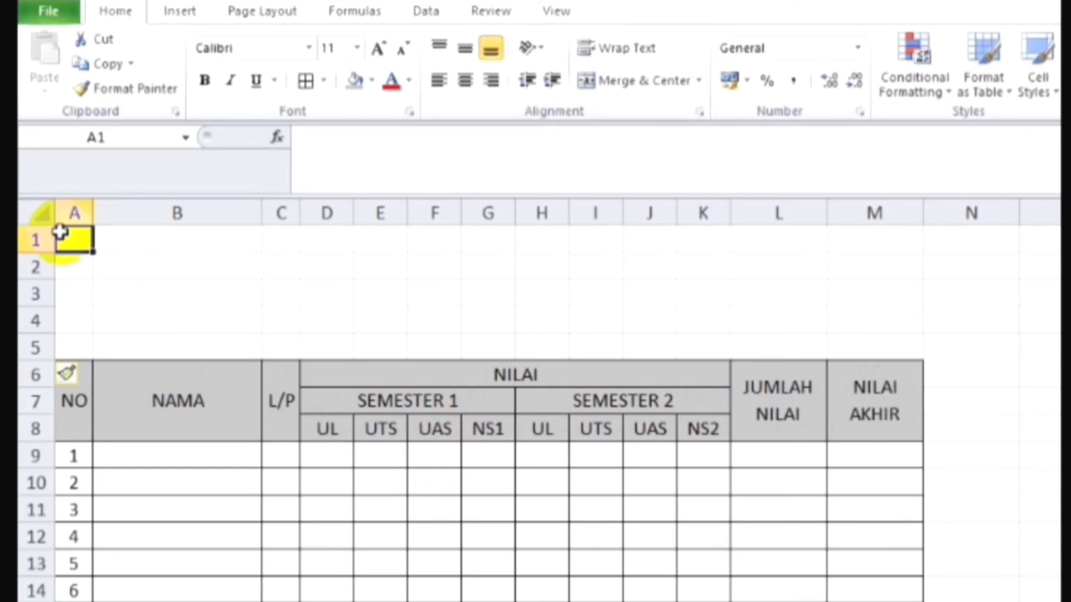
key("shift+Right")
key("shift+Right")
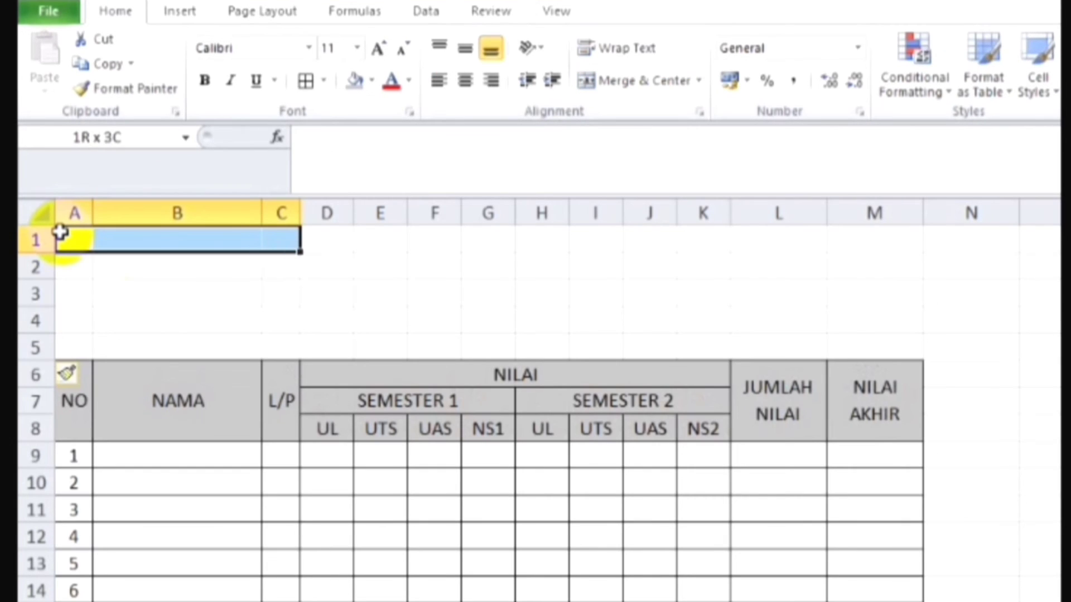
key("shift+Right")
key("shift+Right")
key("shift+Right")
key("shift+Right")
key("shift+Right")
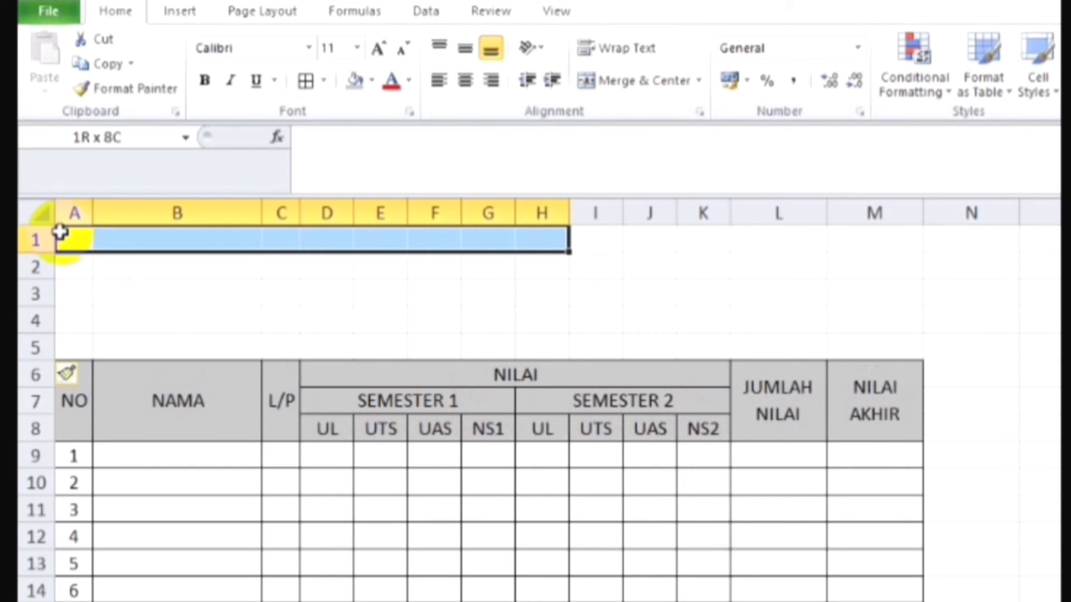
key("shift+Right")
key("shift+Right")
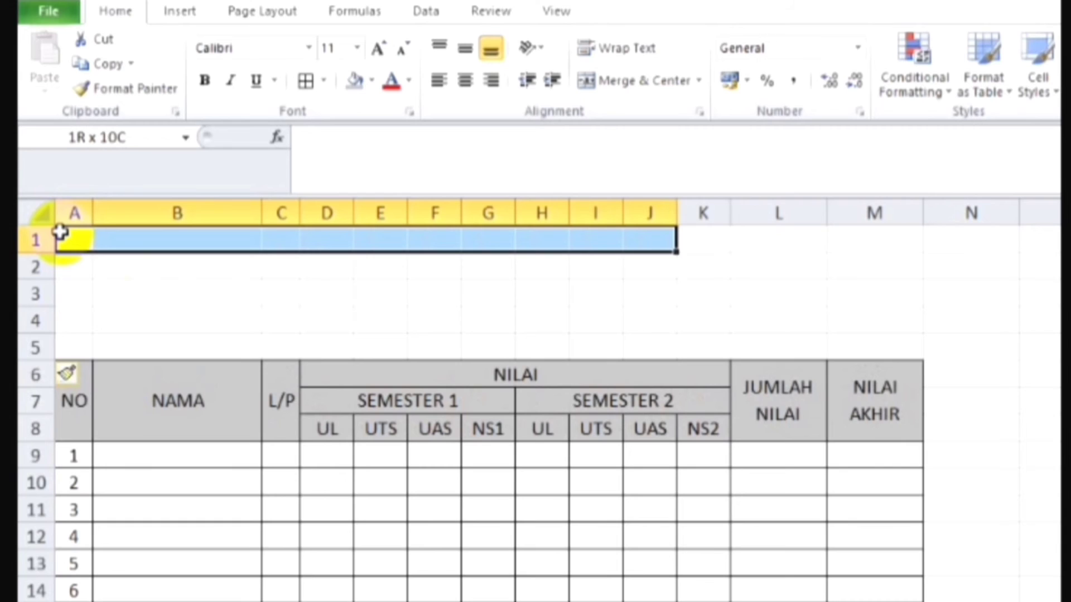
key("shift+Right")
key("shift+Right")
key("shift+Right")
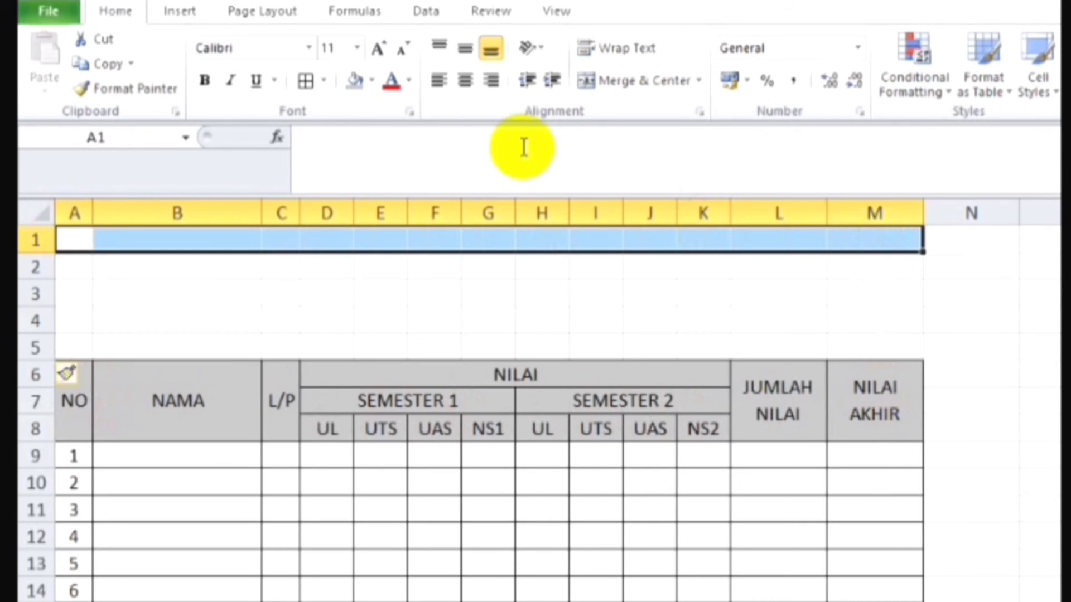
left_click(698, 81)
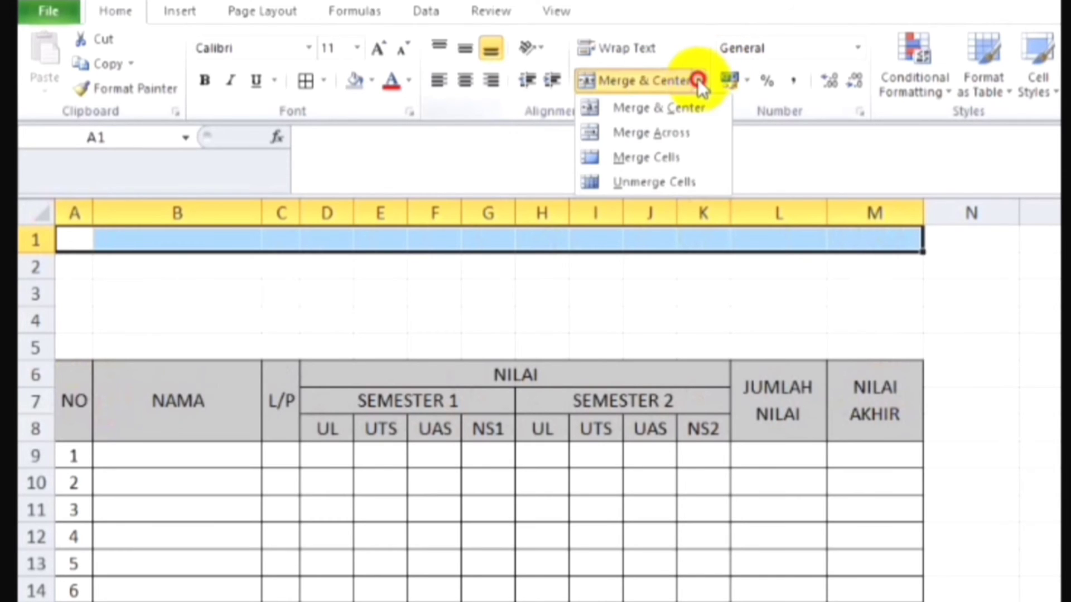
left_click(674, 161)
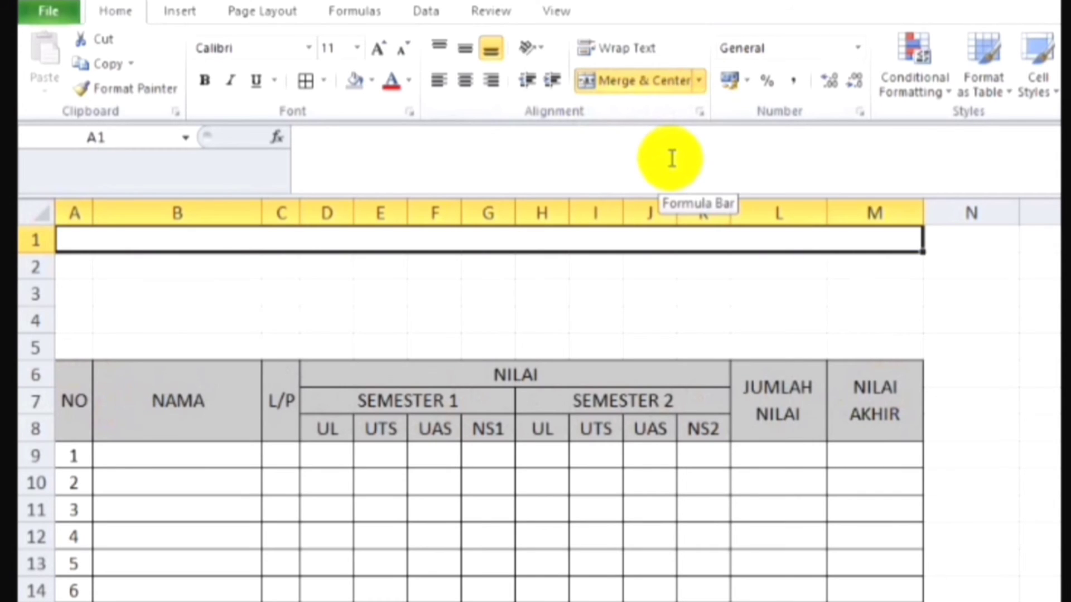
Step: Enter the title "DAFTAR NILAI SISWA" in the merged cell A1
type("D")
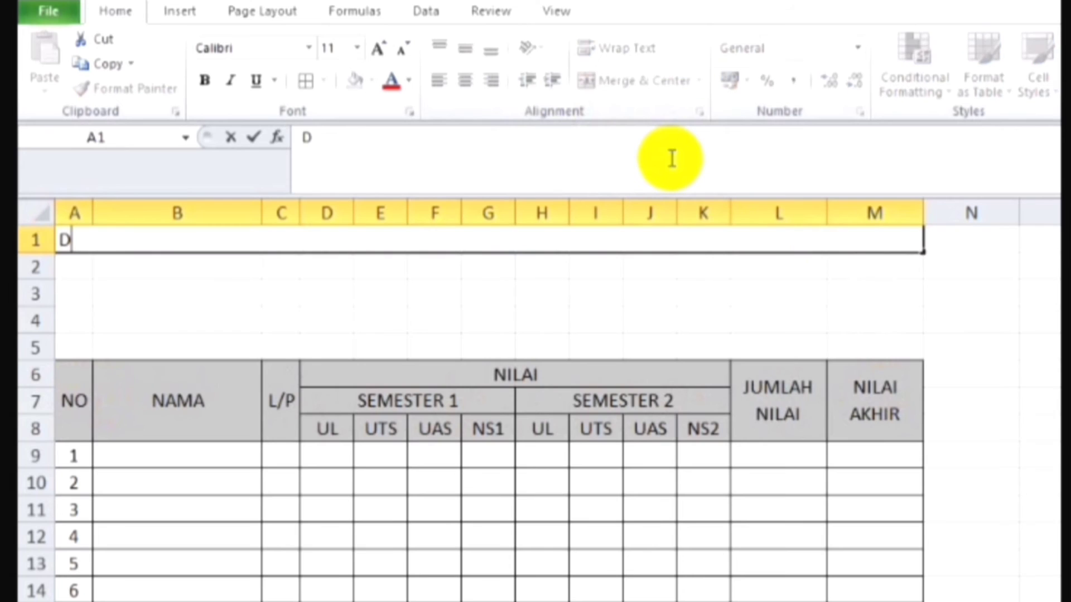
type("AF")
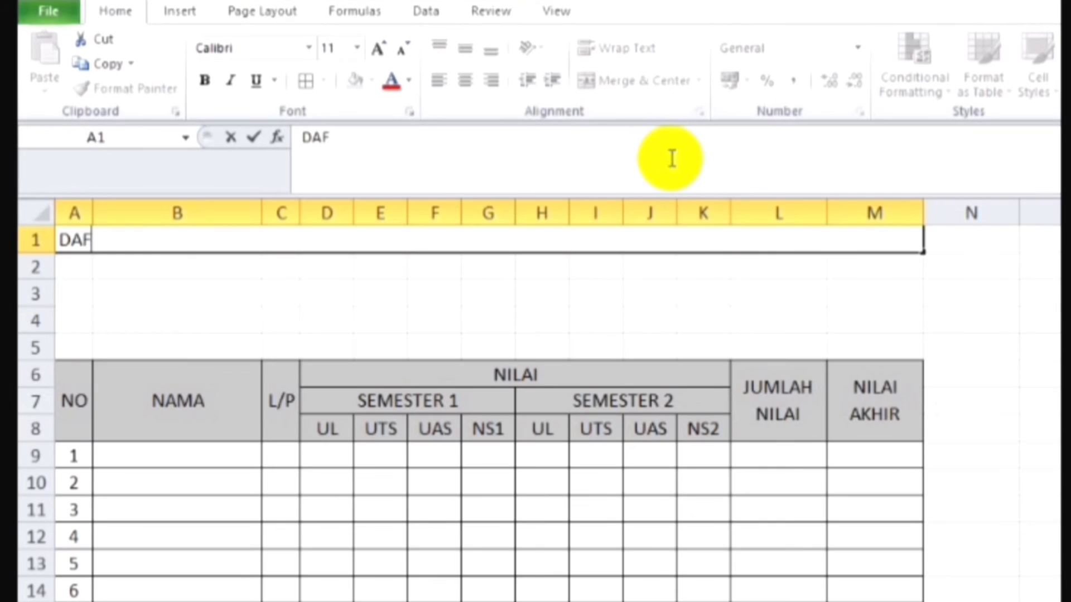
type("TAR N")
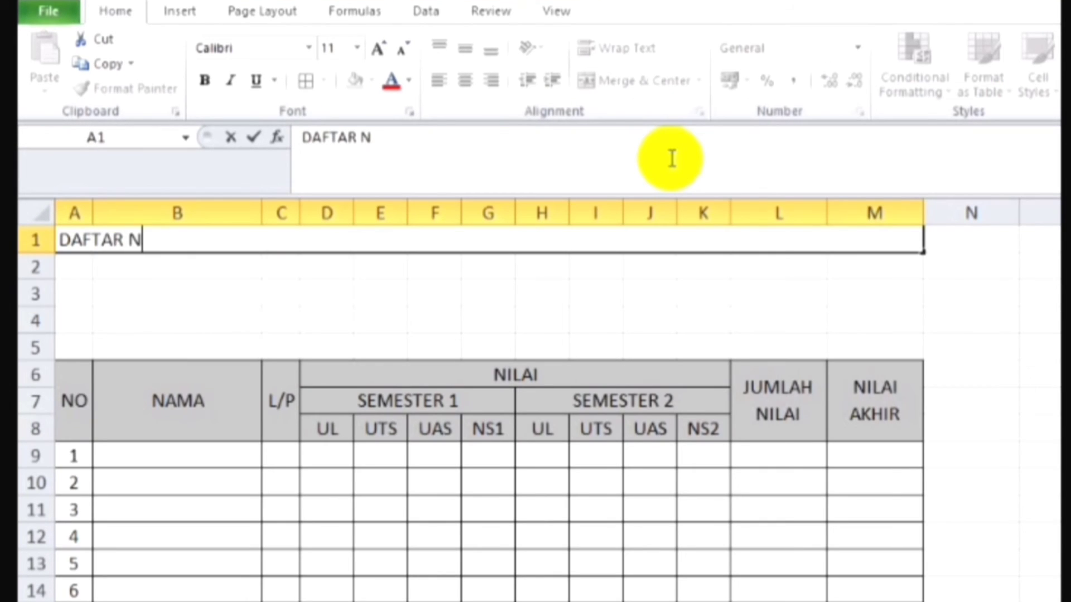
type("ILAI")
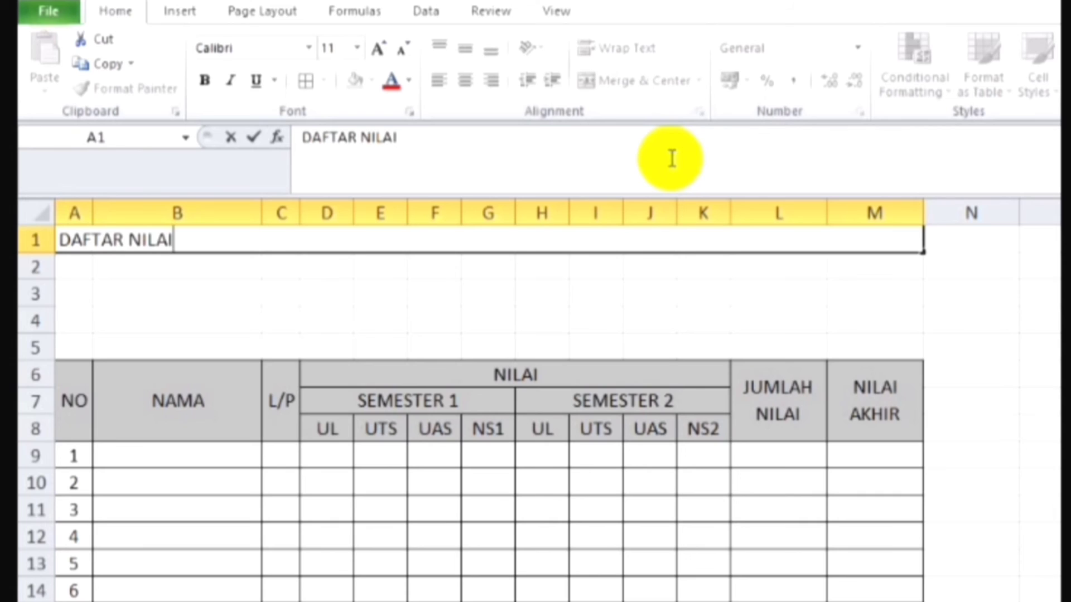
type(" SISWA")
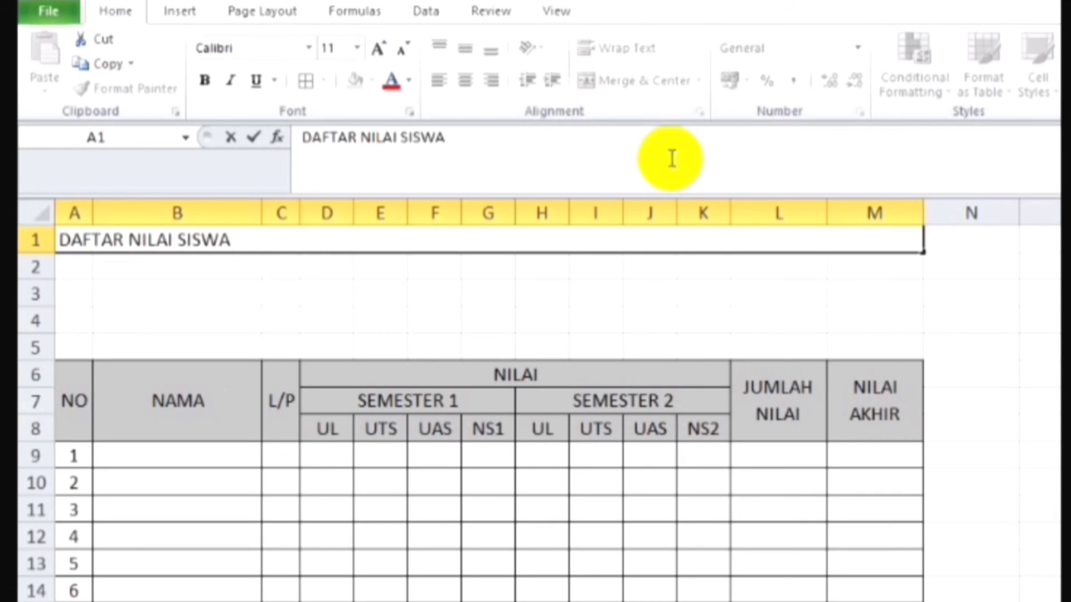
key("Return")
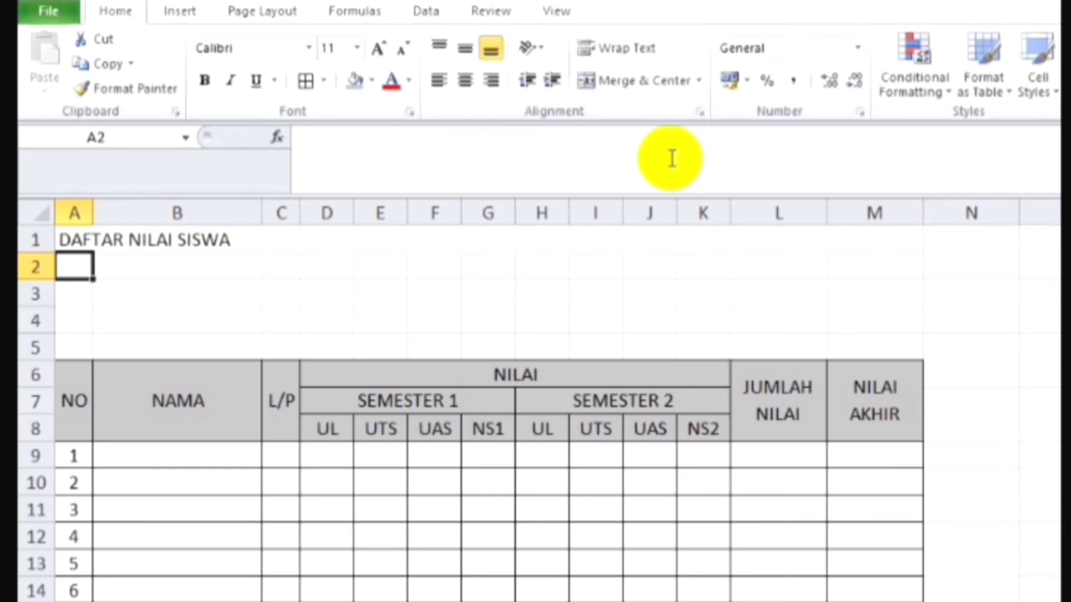
Step: Centre the title in row 1 both horizontally and vertically
left_click(564, 232)
left_click(465, 82)
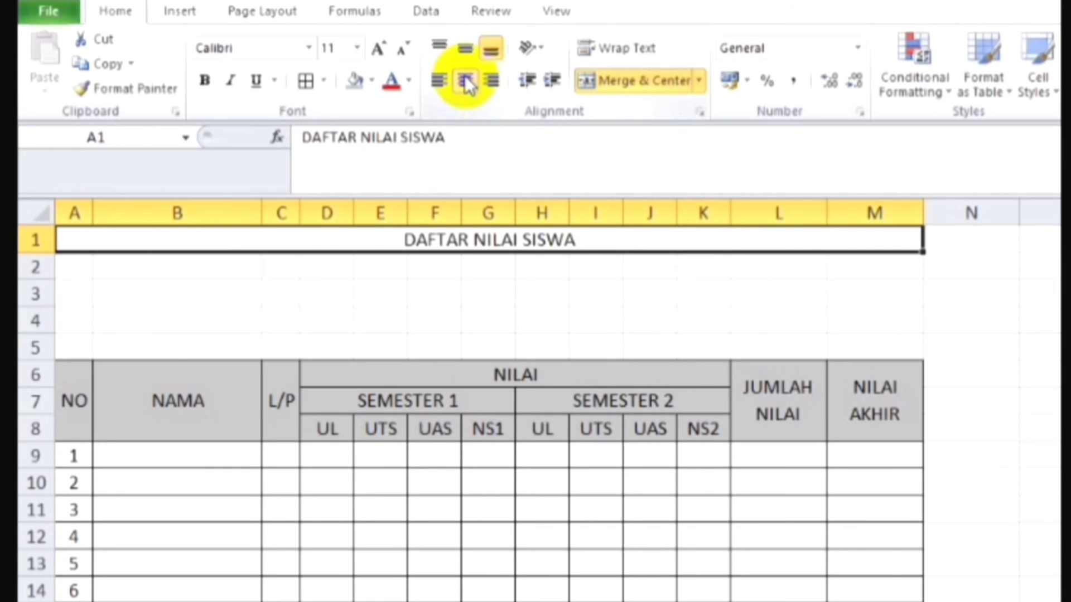
left_click(467, 49)
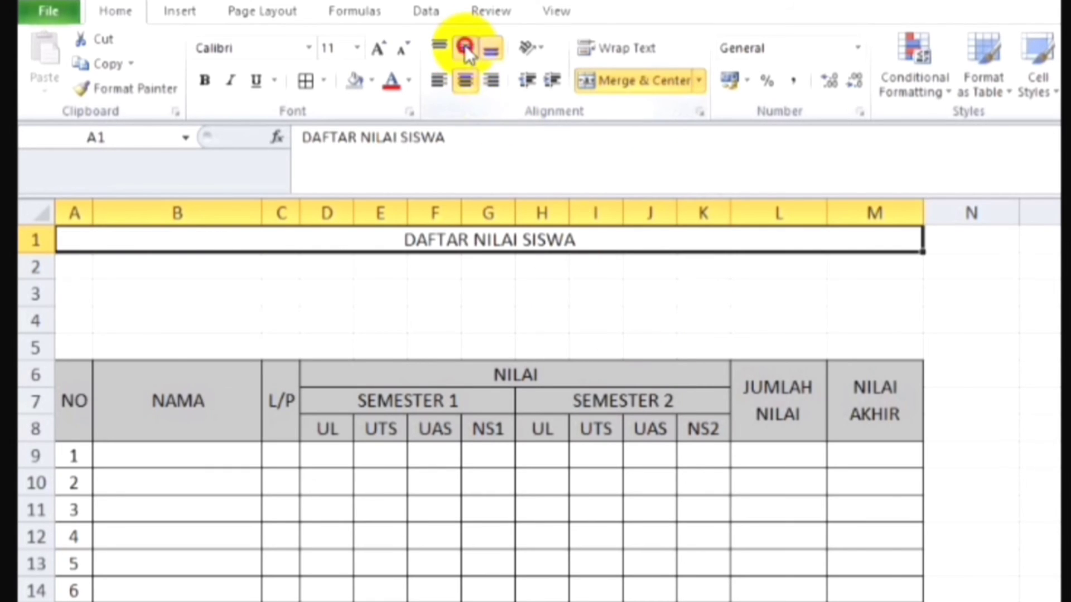
left_click(446, 289)
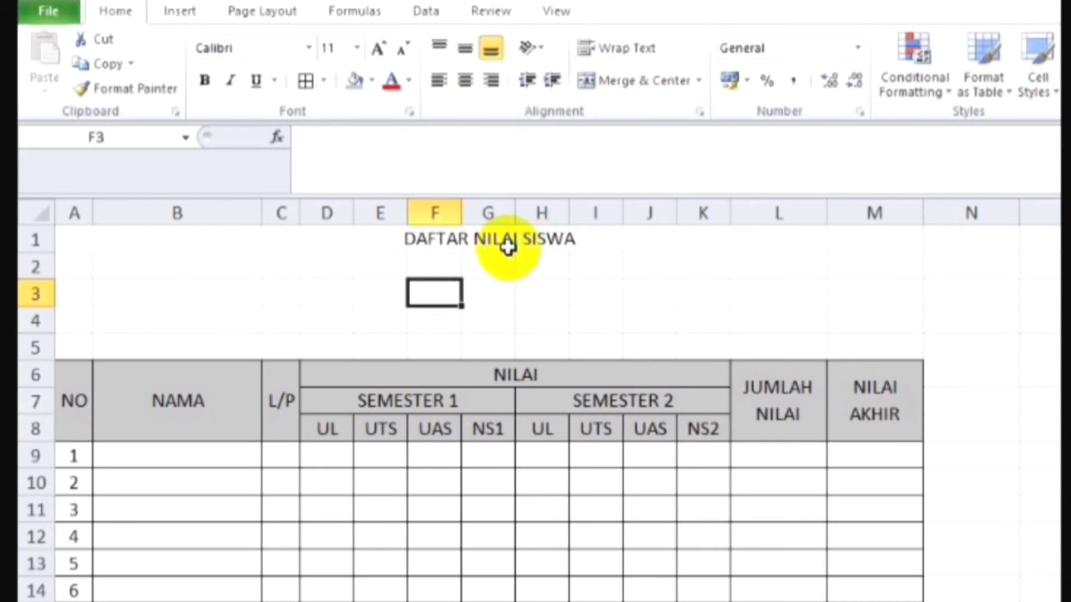
Step: Apply a Thick Bottom Border to the merged title cell in row 1 and make its text bold
left_click(512, 241)
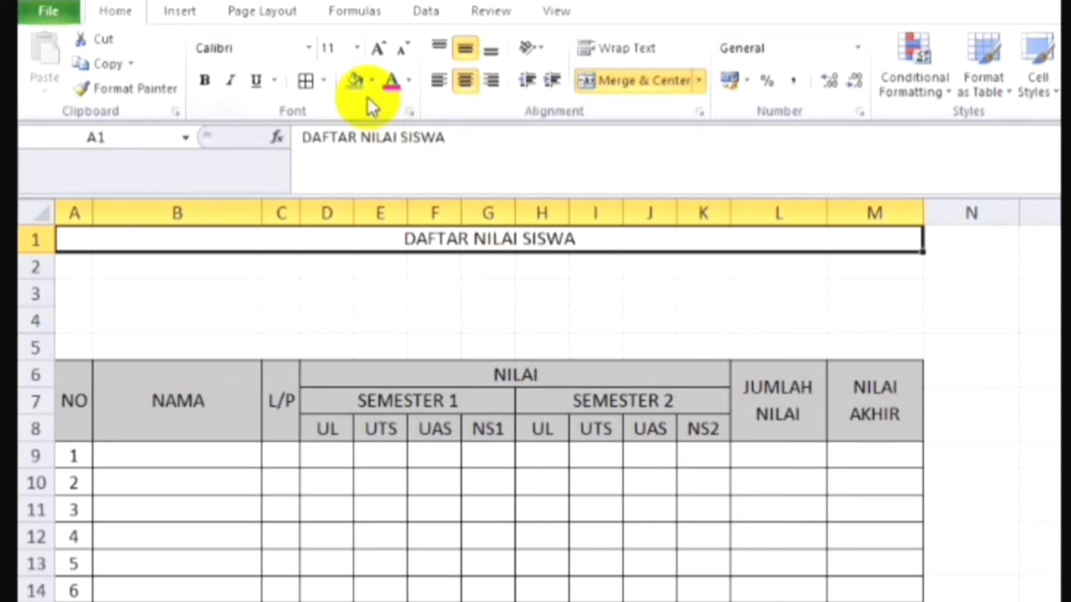
left_click(328, 80)
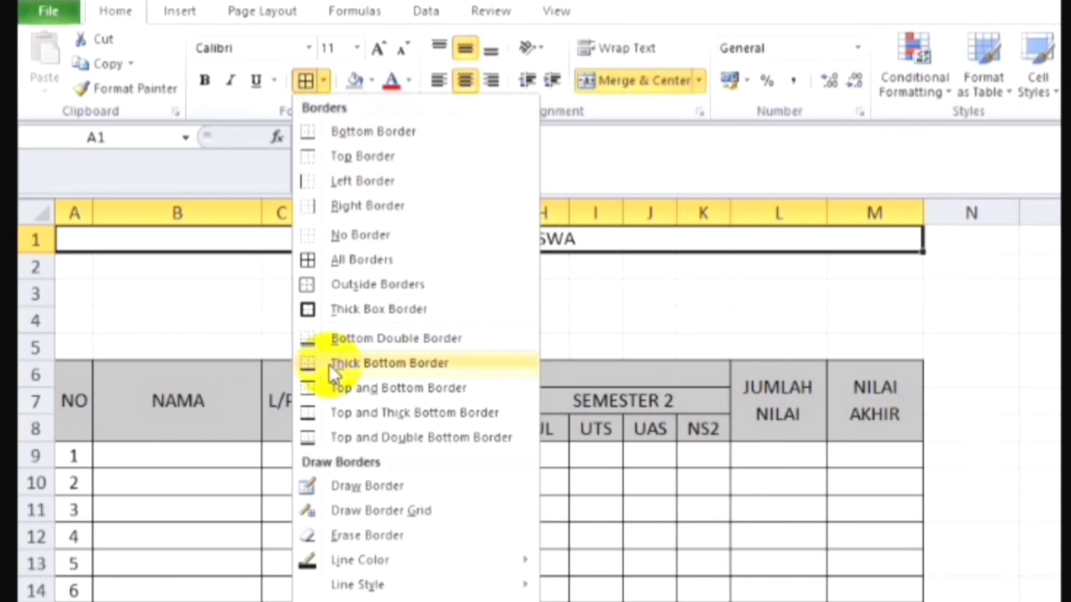
left_click(330, 365)
left_click(395, 296)
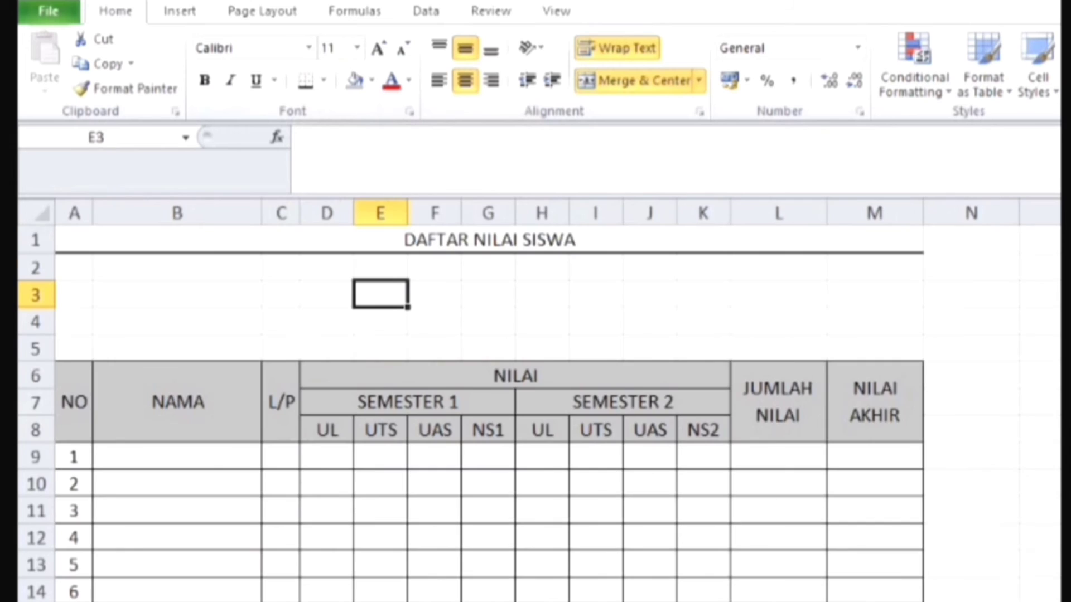
left_click(630, 246)
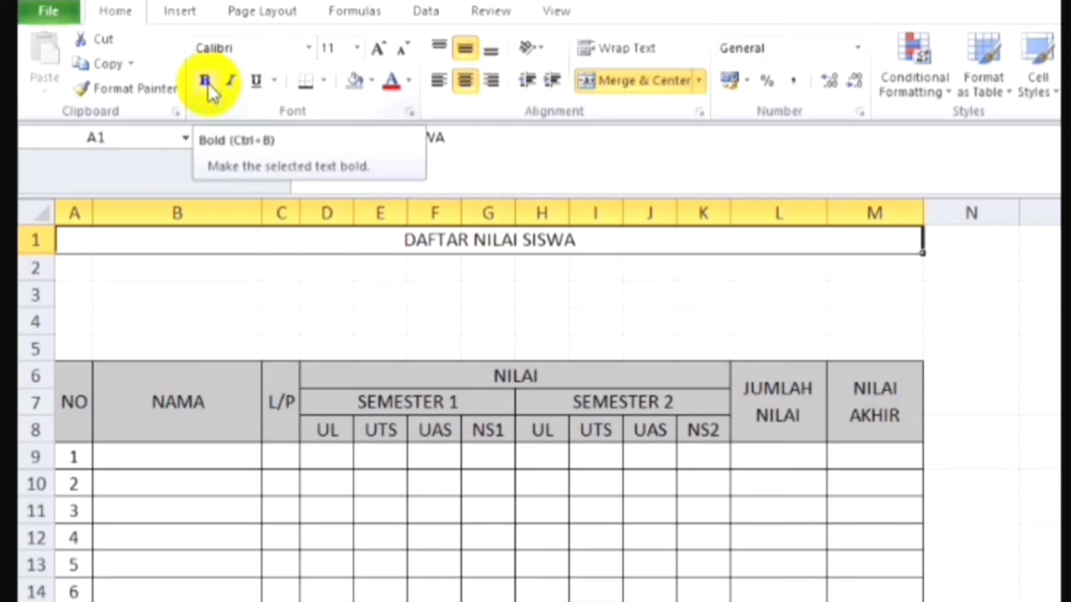
left_click(207, 82)
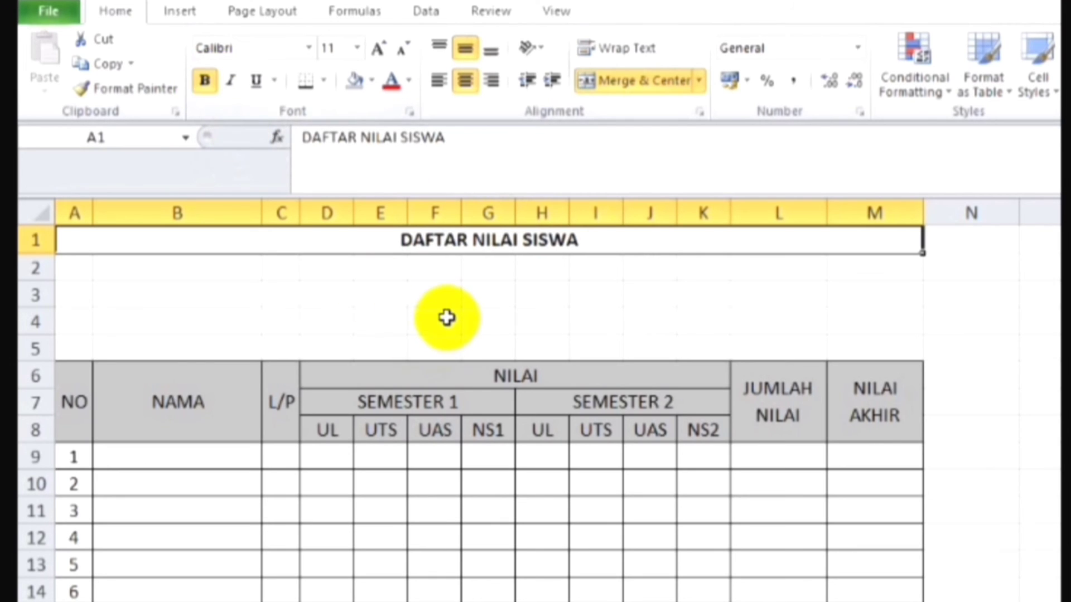
Step: Make all the table header text in A6:M8 bold
left_click(72, 393)
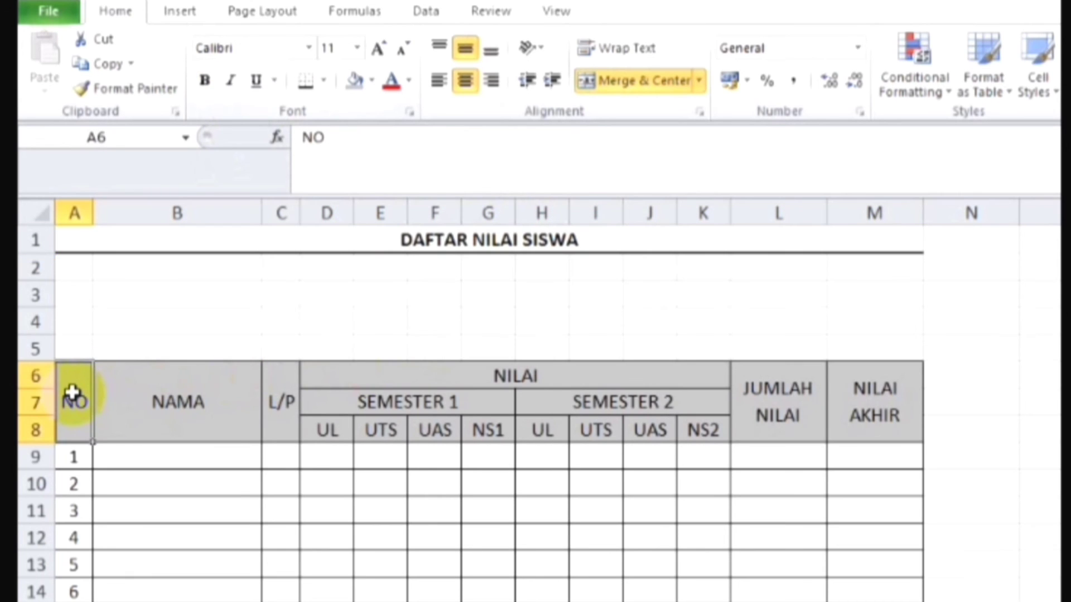
key("shift+Right")
key("shift+Right")
key("shift+Right")
key("shift+Right")
key("shift+Right")
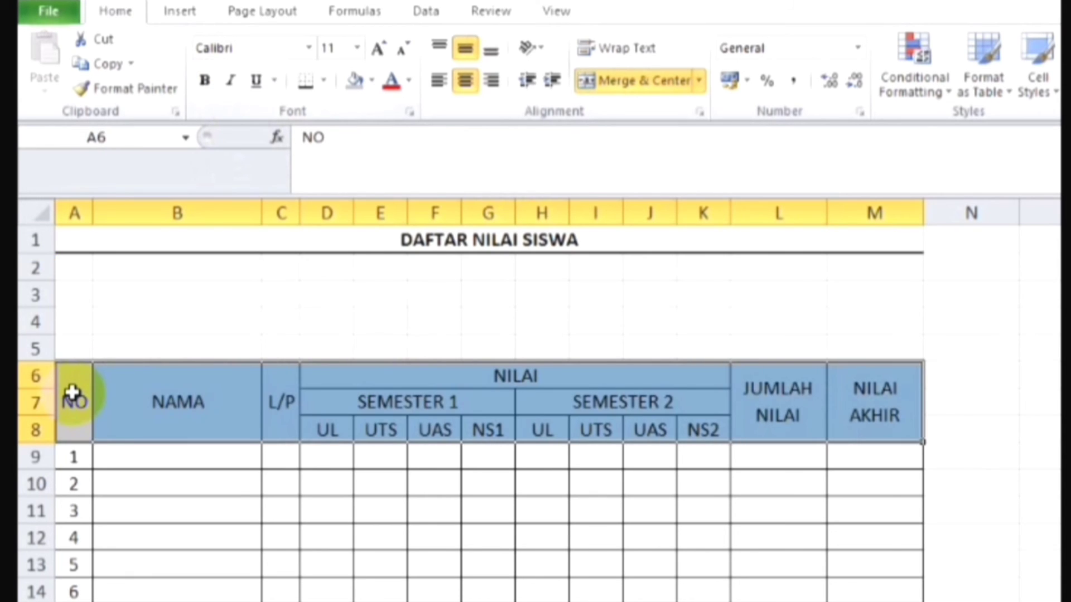
left_click(205, 81)
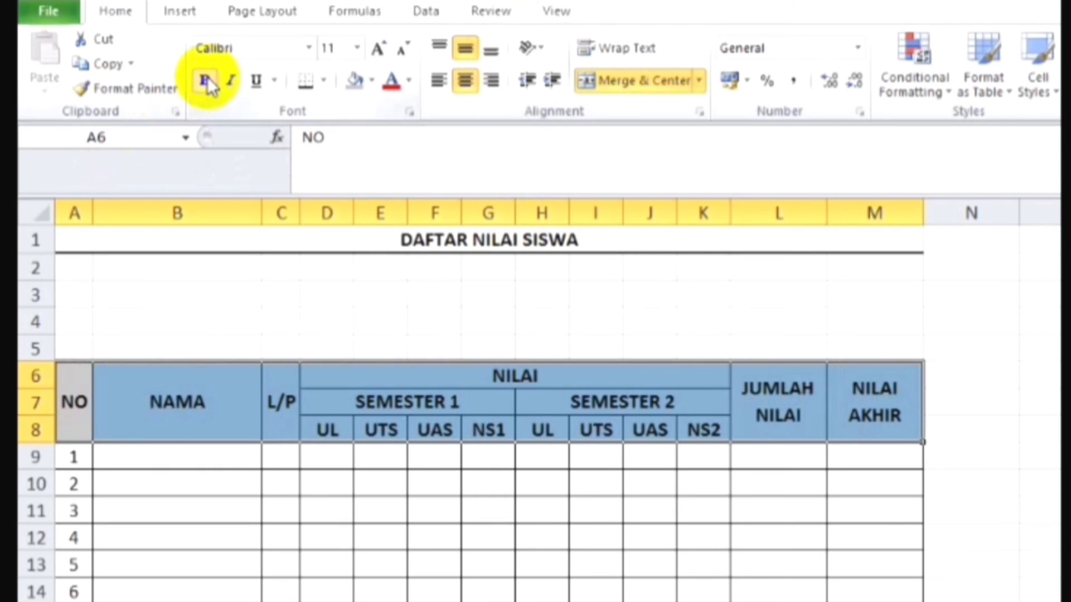
left_click(528, 315)
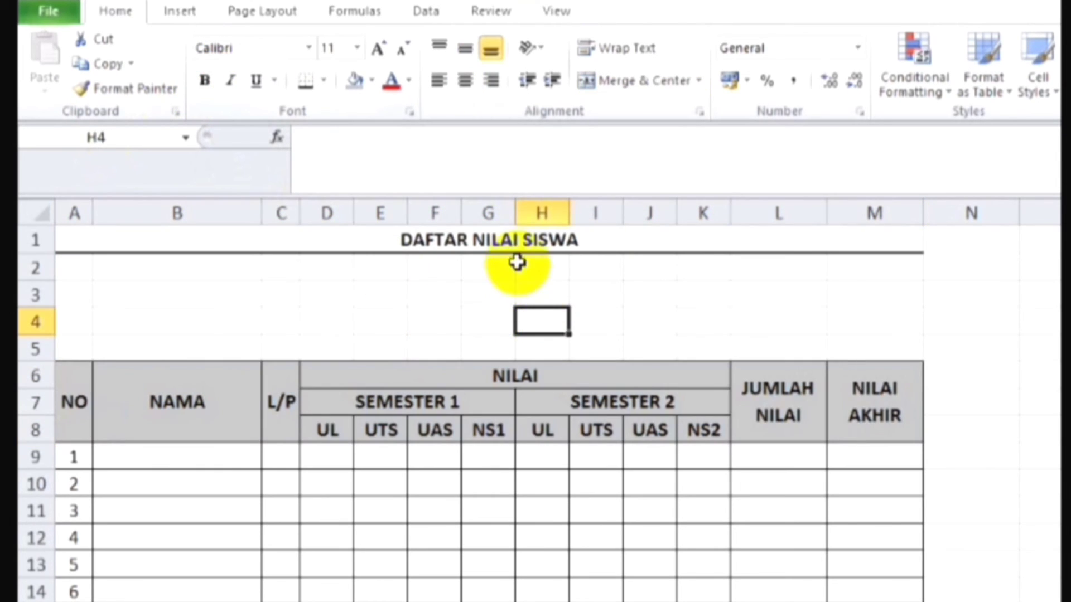
Step: Set the font size of the title "DAFTAR NILAI SISWA" to 14
left_click(527, 244)
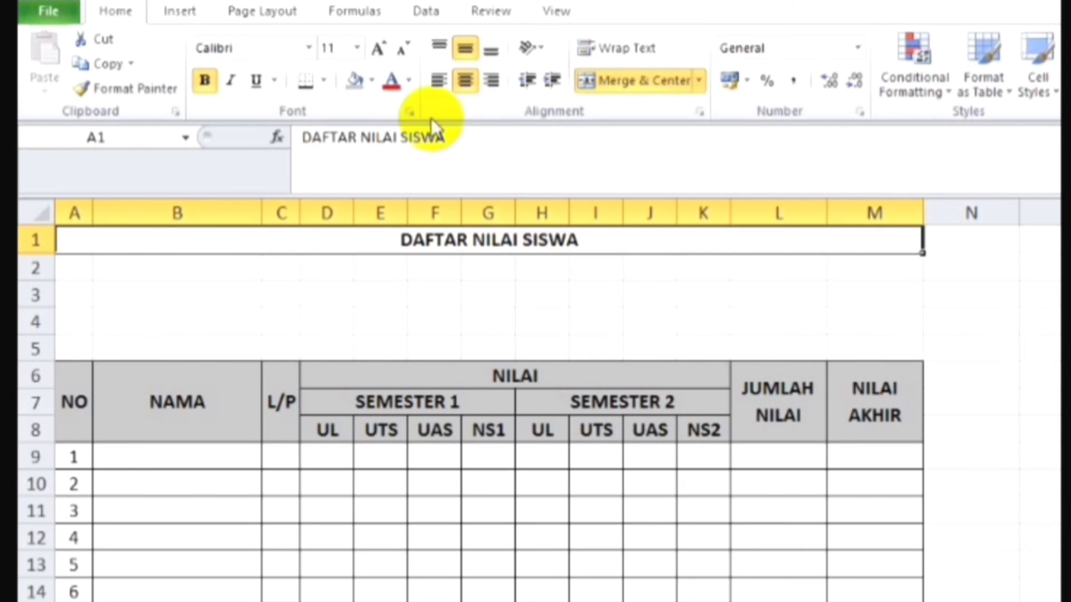
left_click(357, 50)
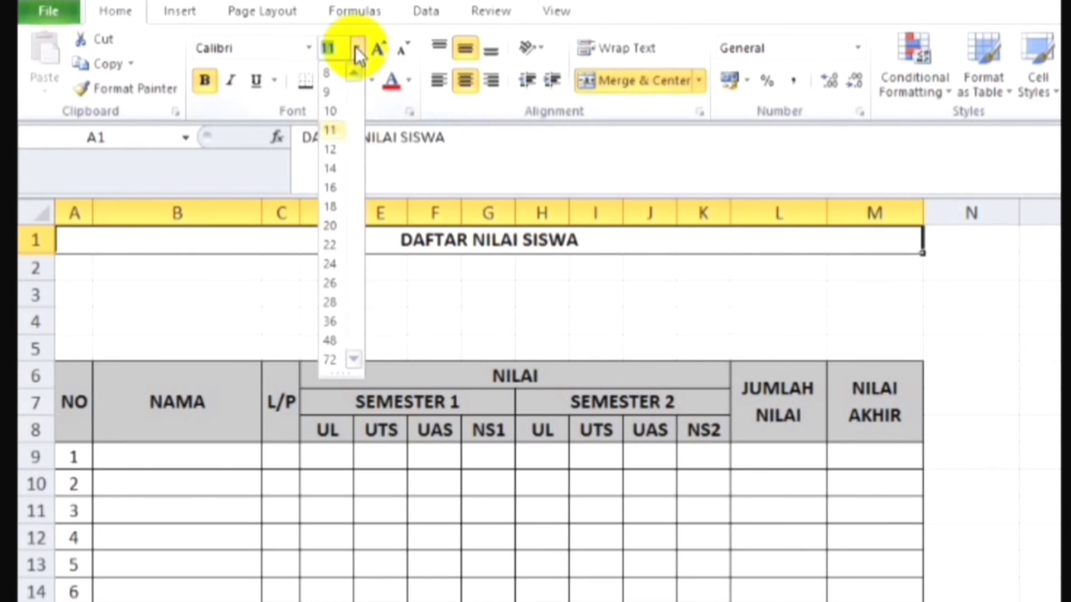
left_click(333, 169)
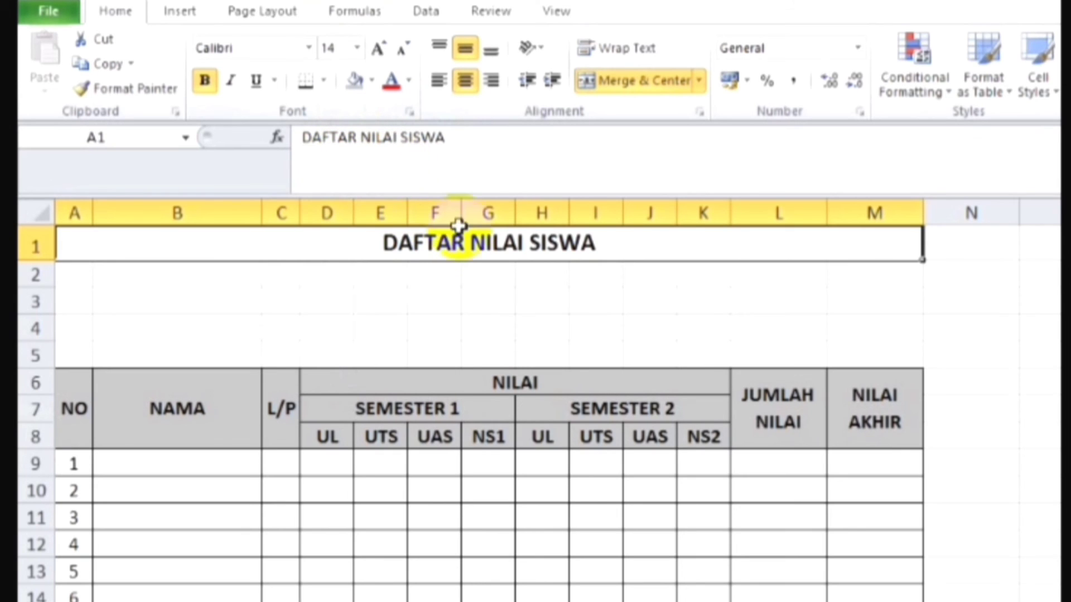
Step: Enter the label "Nama Sekolah" in cell B3, followed by spaces and a colon near the cell's right edge
left_click(176, 328)
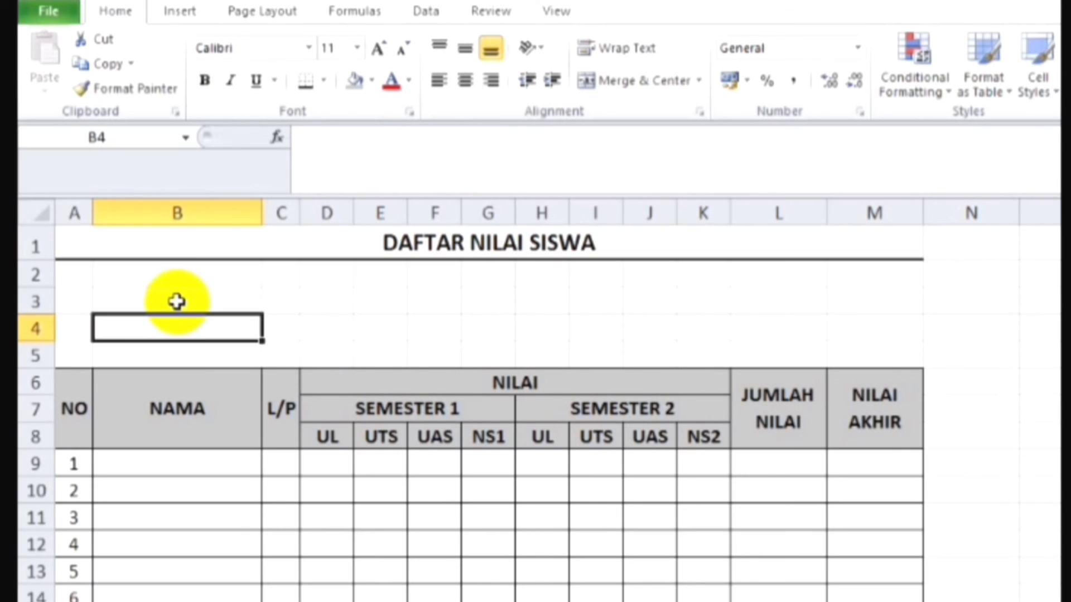
left_click(177, 301)
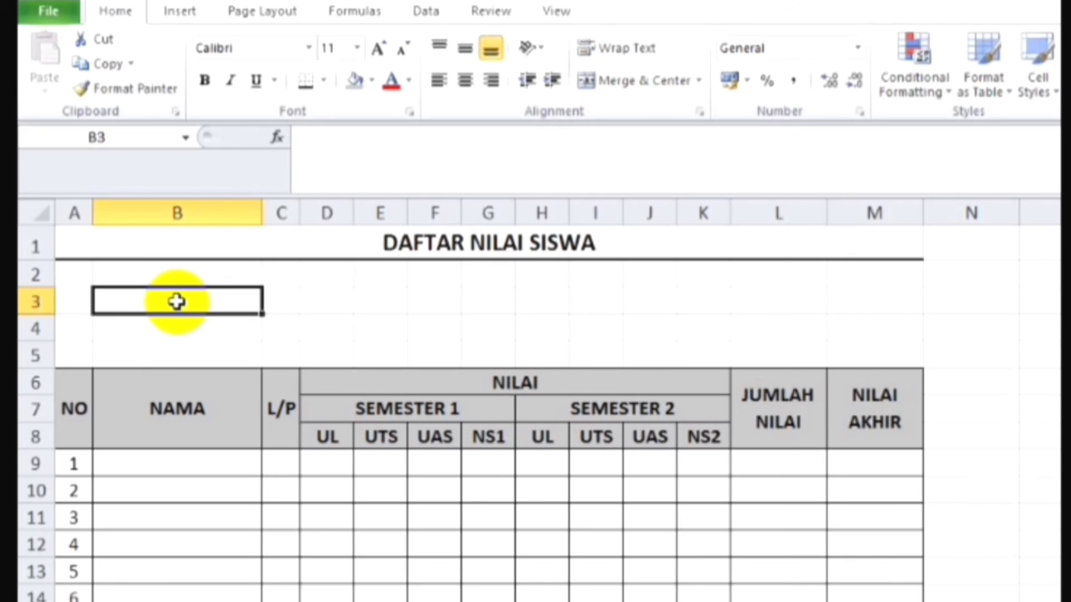
type("N")
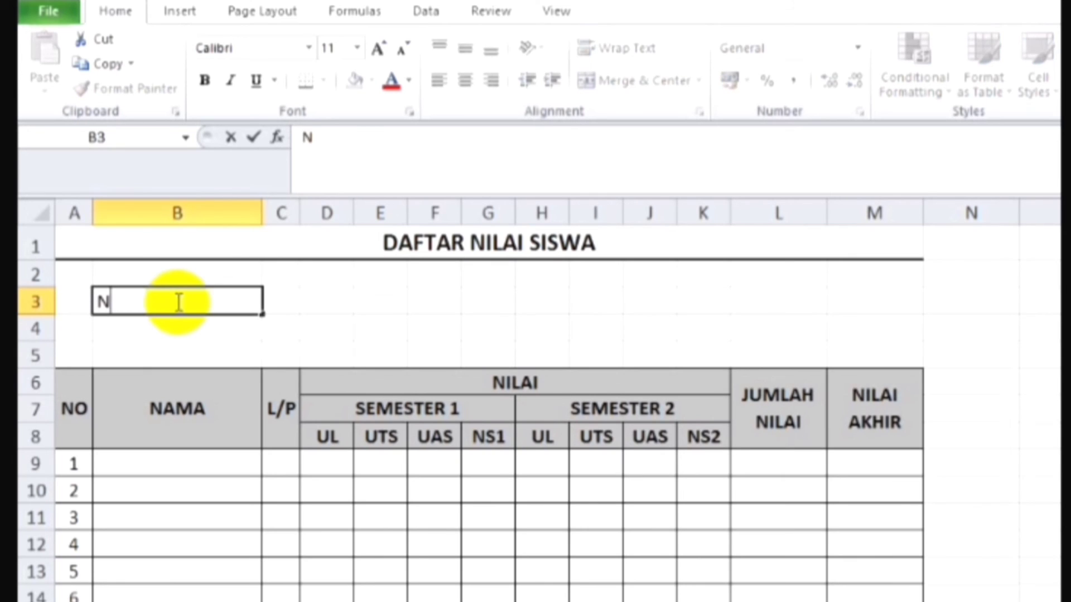
type("am")
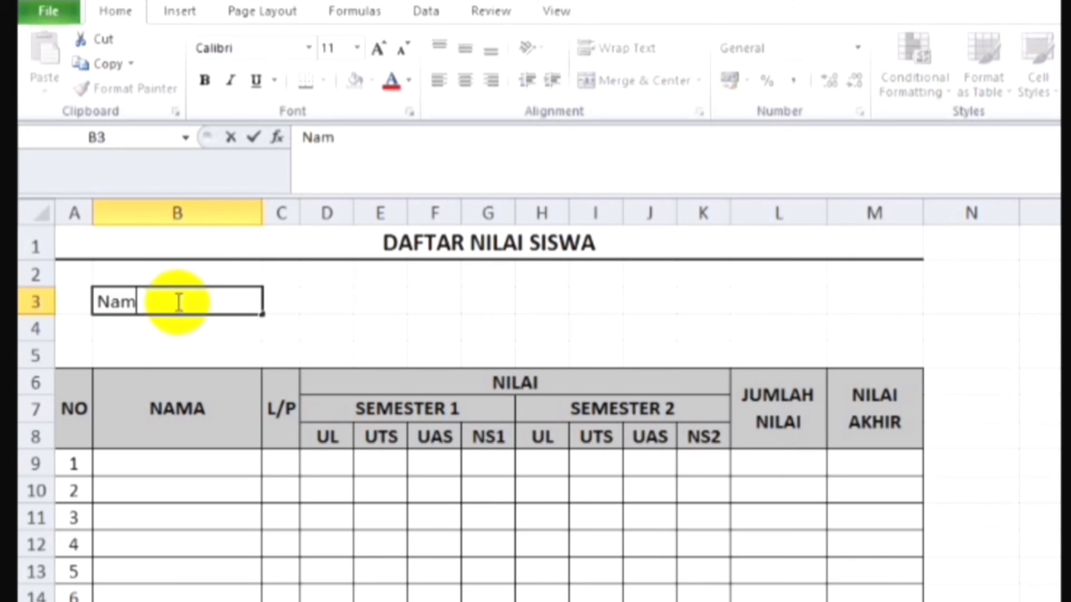
type("a Sekolah      ")
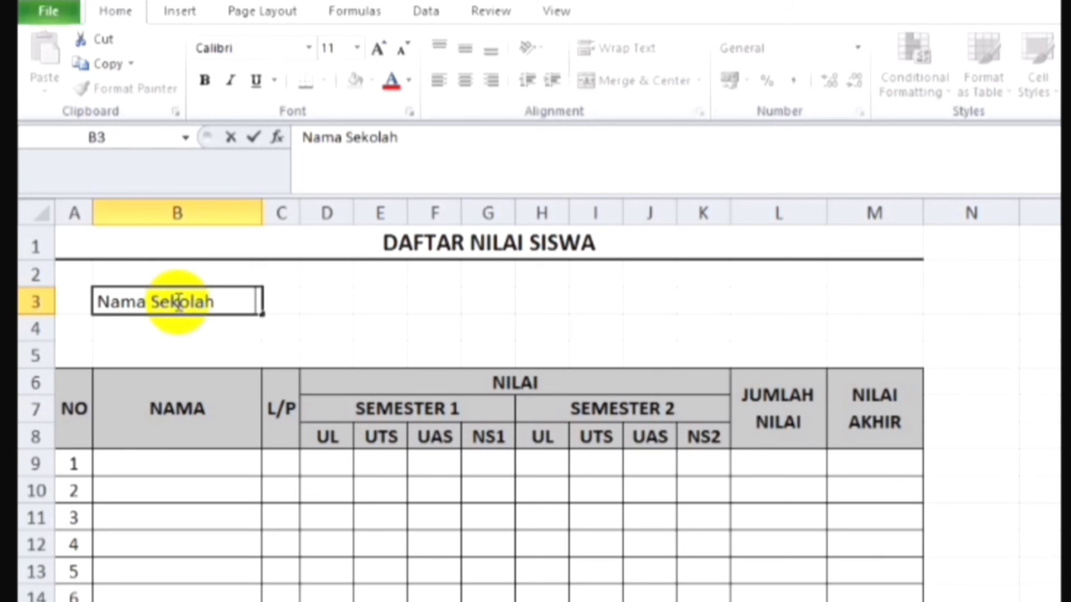
type("   :")
key("Return")
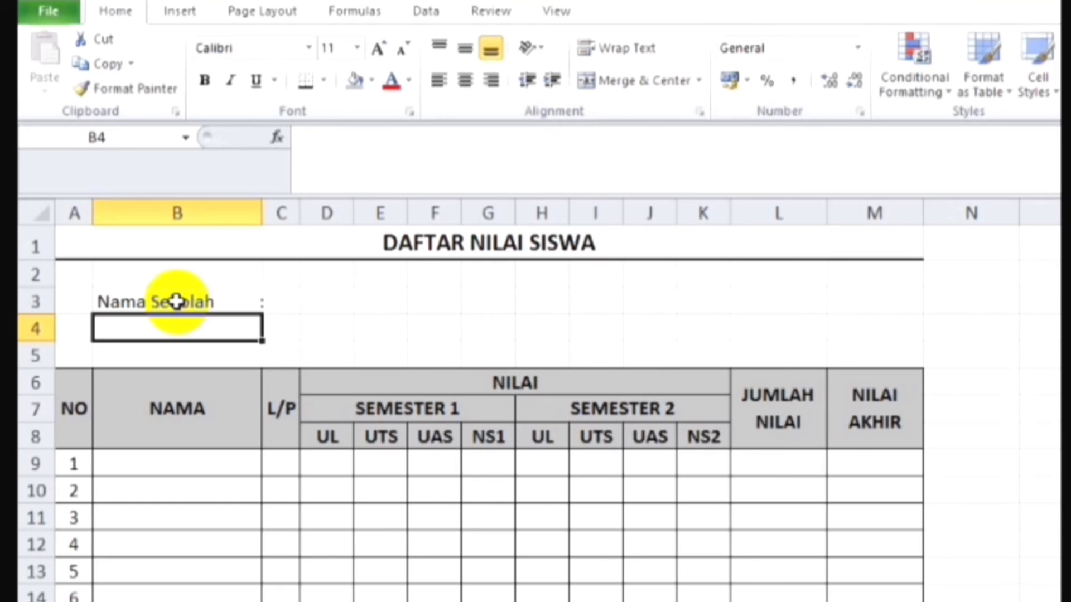
Step: Enter the label "Kelas" in cell B4, followed by spaces and a colon near the cell's right edge
type("Kela")
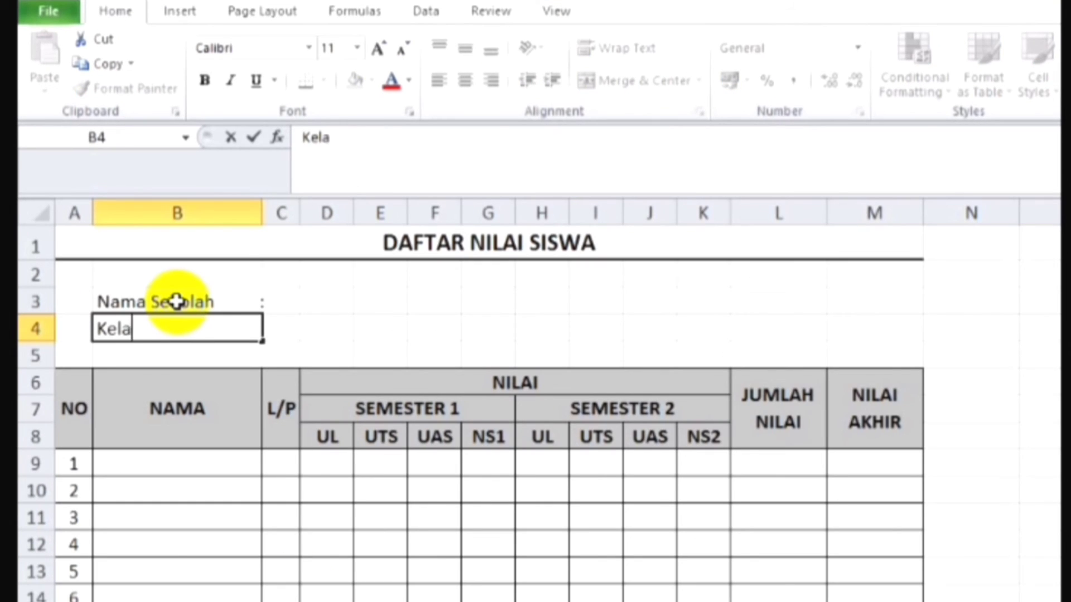
type("s                          :")
key("Return")
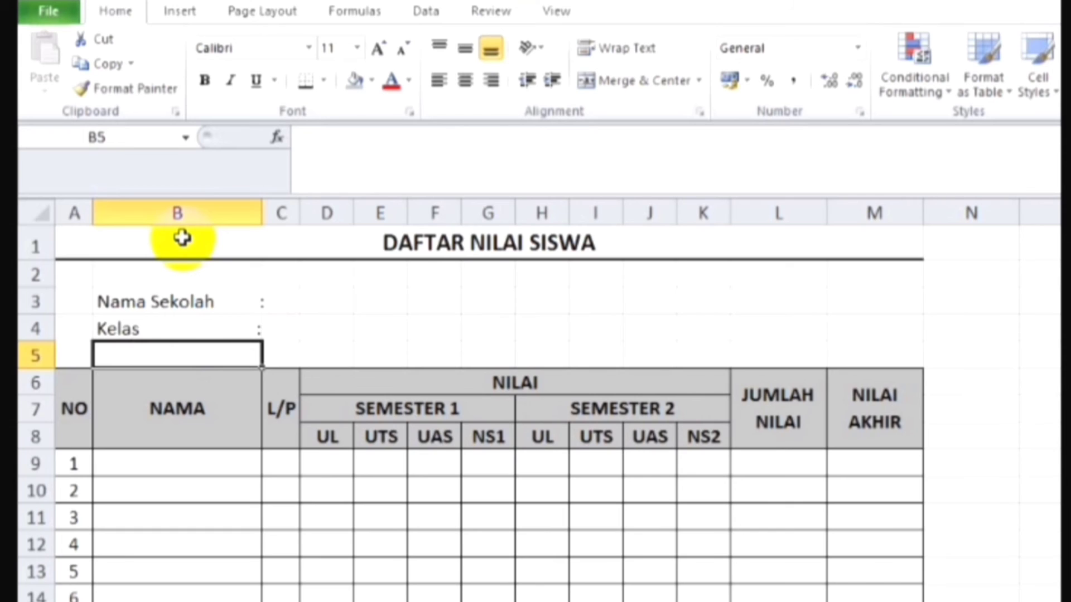
Step: Clear the labels in B3:B4 and open the cell formatting of that range at the Custom number category
left_click(237, 306)
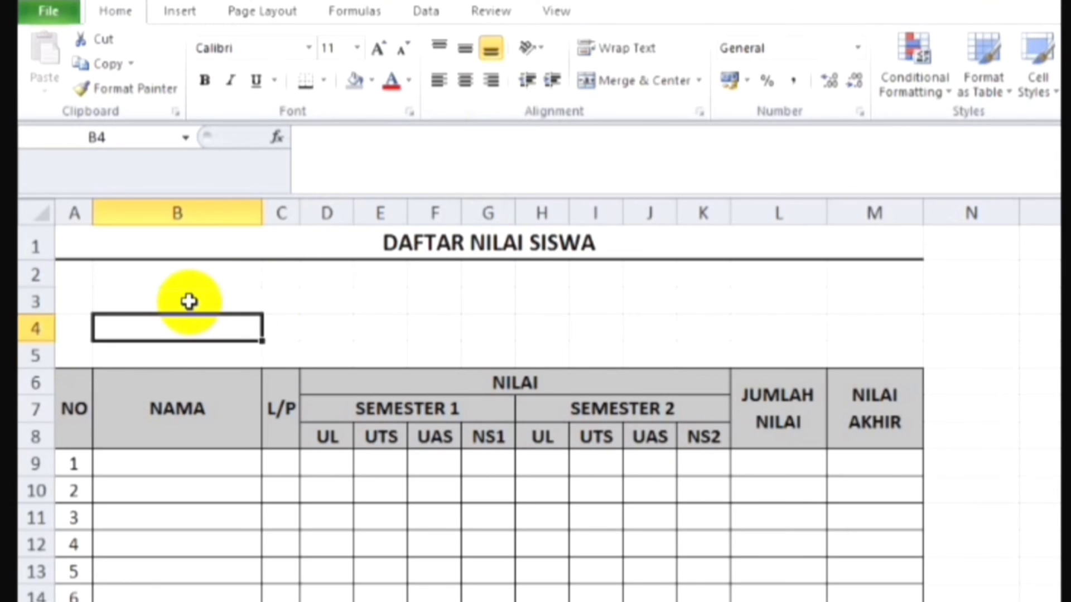
left_click(189, 301)
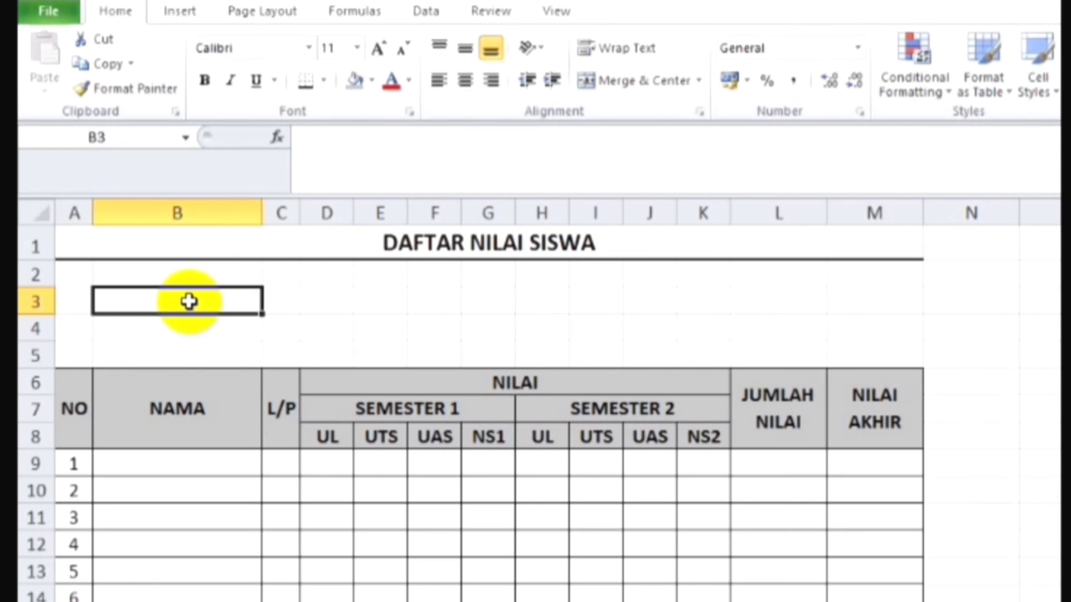
key("shift+Down")
key("shift+Down")
key("shift+Up")
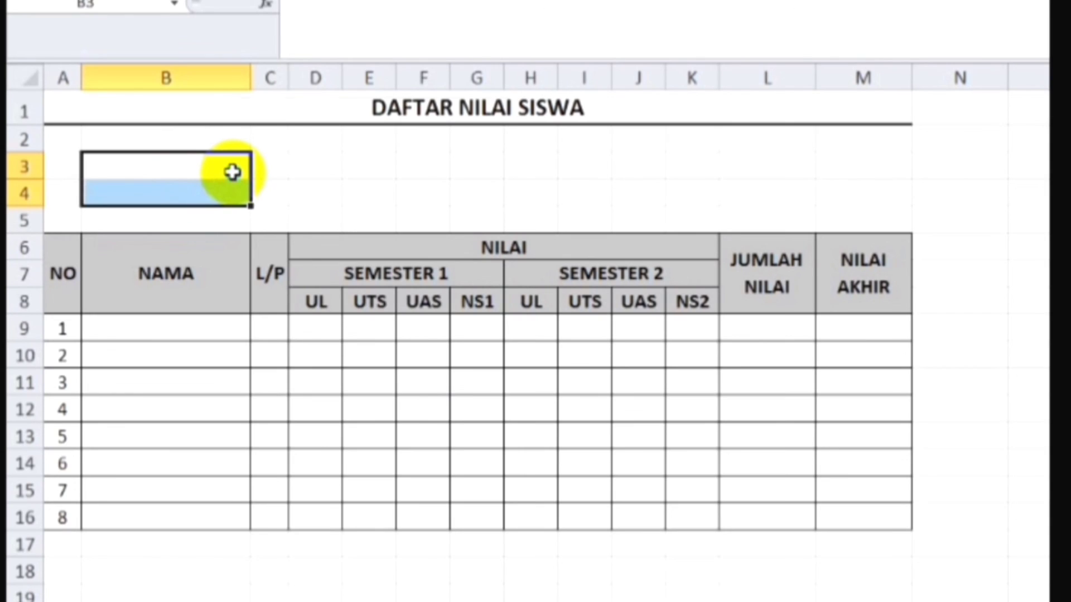
right_click(246, 312)
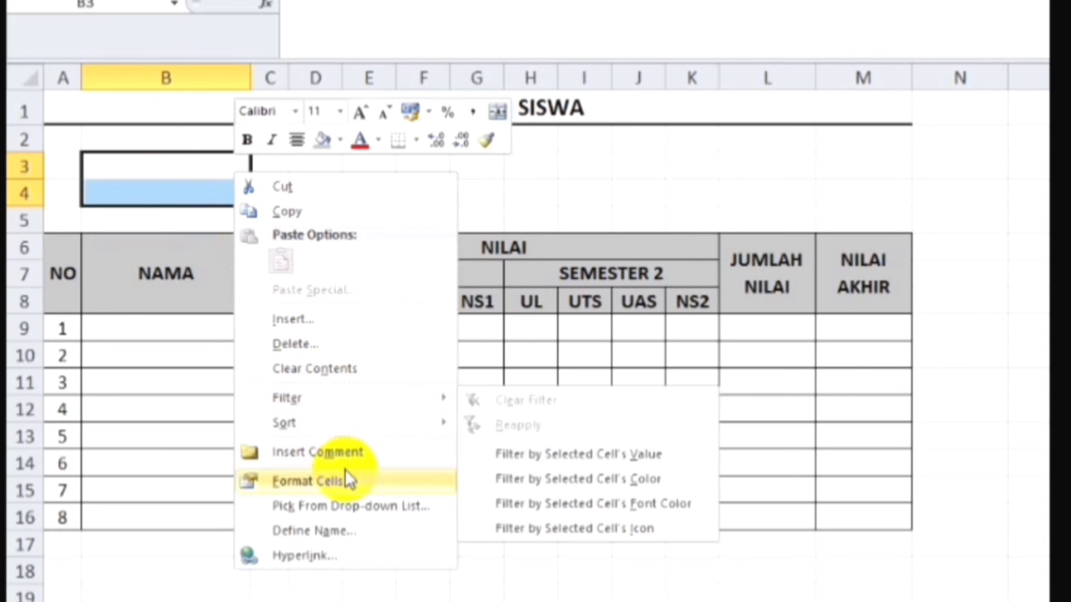
left_click(342, 484)
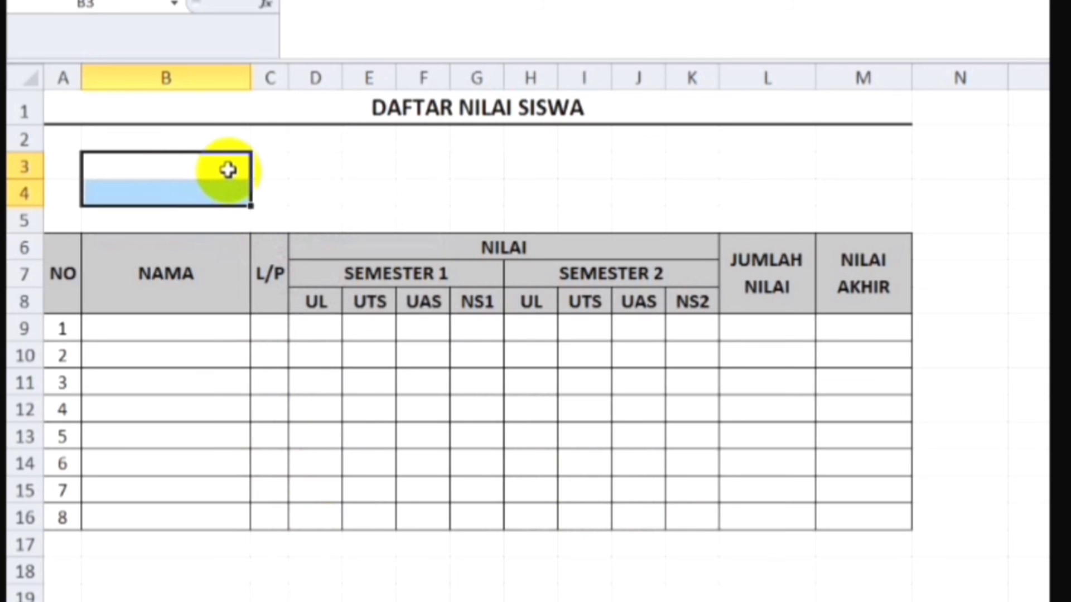
key("ctrl+1")
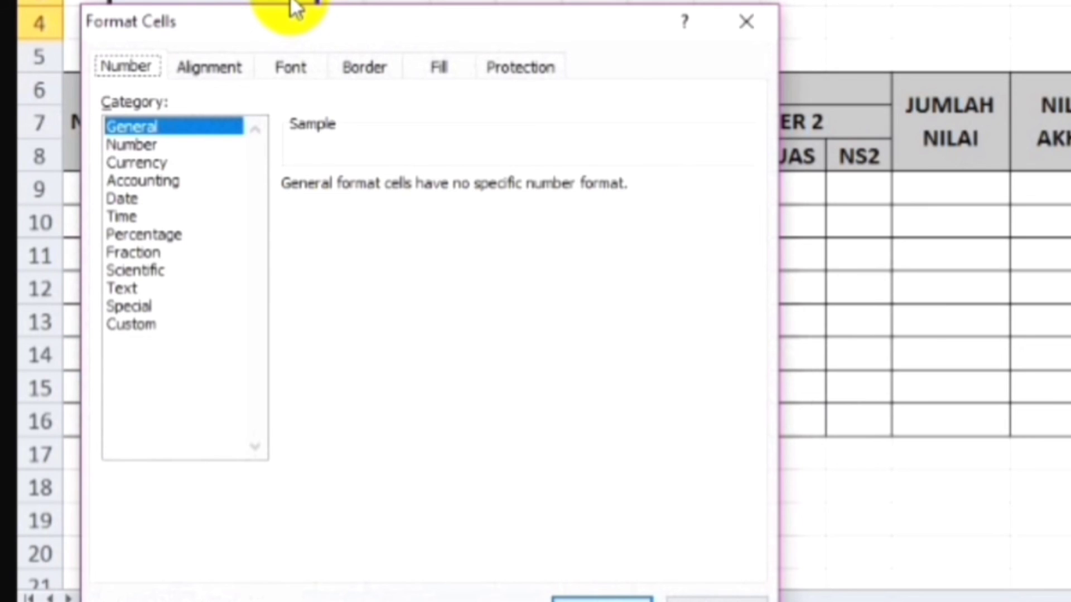
left_click(138, 324)
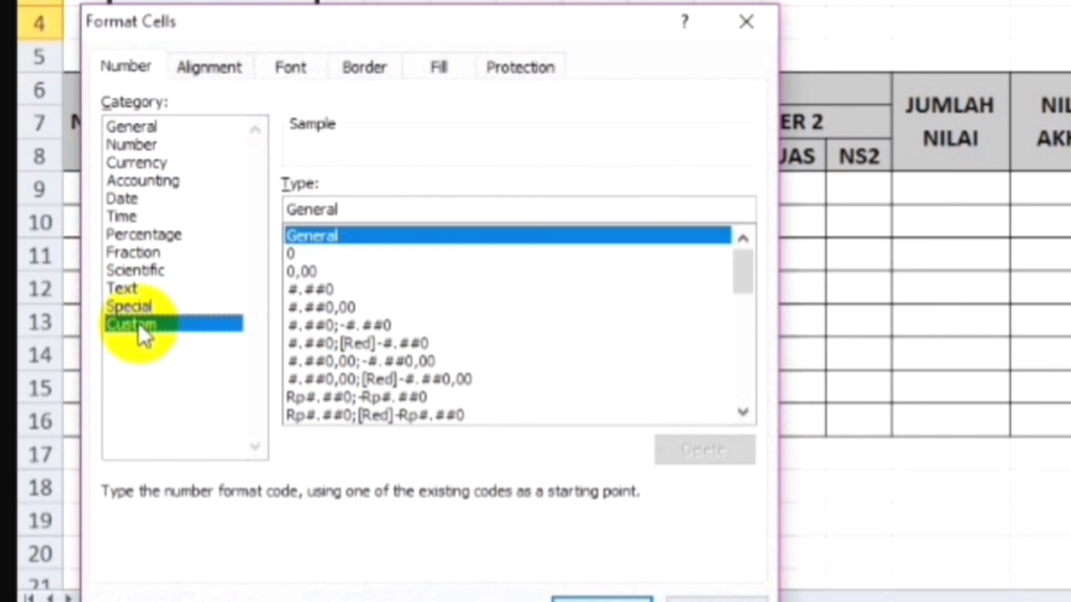
Step: Replace the General format code with the custom code @ * ":" and apply it to B3:B4
left_click(369, 202)
key("BackSpace")
key("BackSpace")
key("BackSpace")
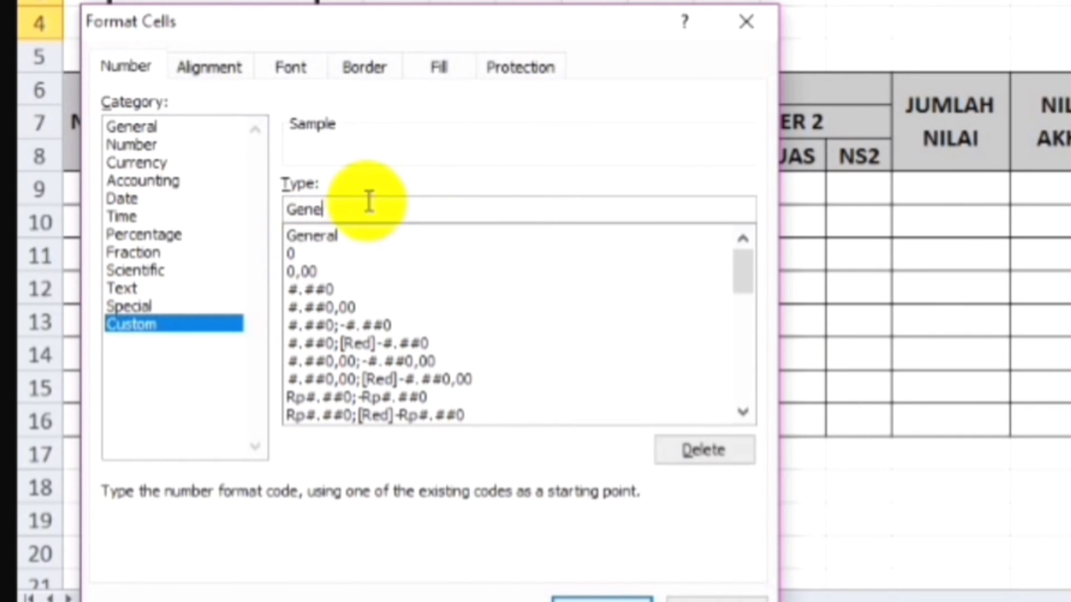
key("BackSpace")
key("BackSpace")
key("BackSpace")
key("BackSpace")
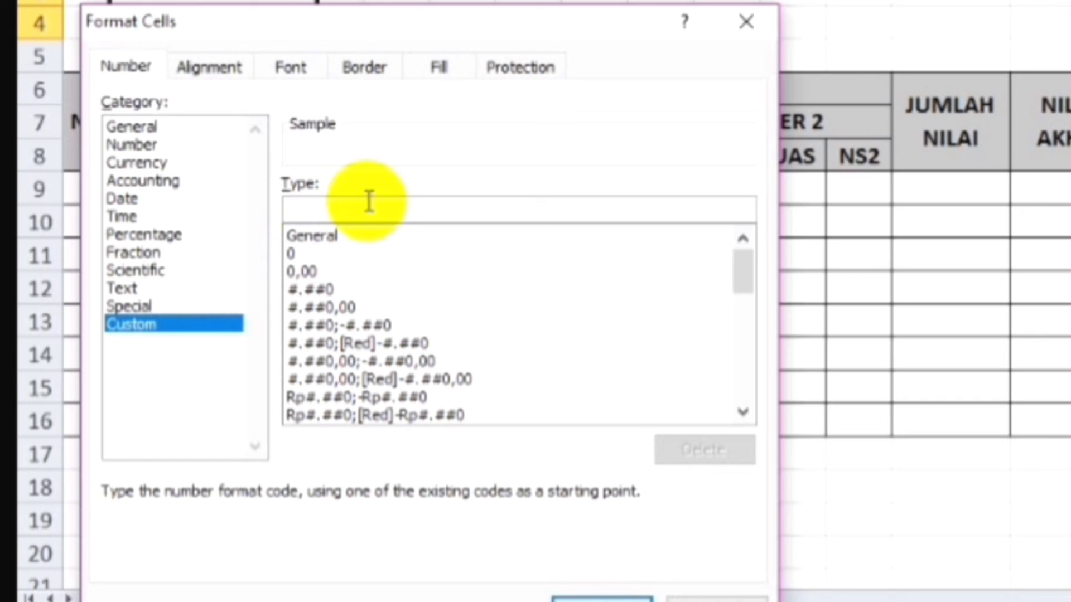
type("@")
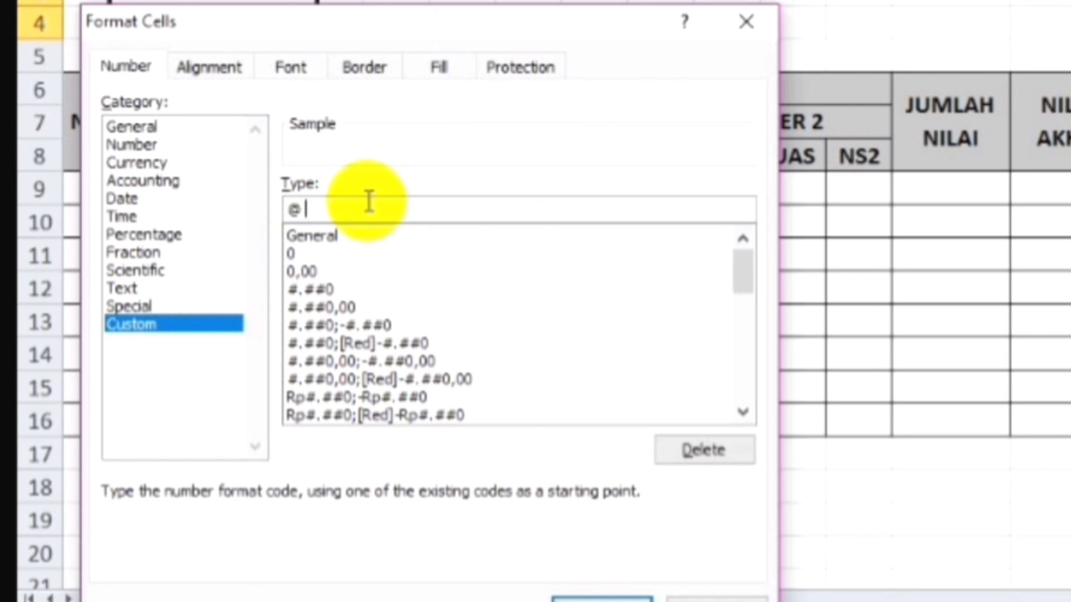
type(" *")
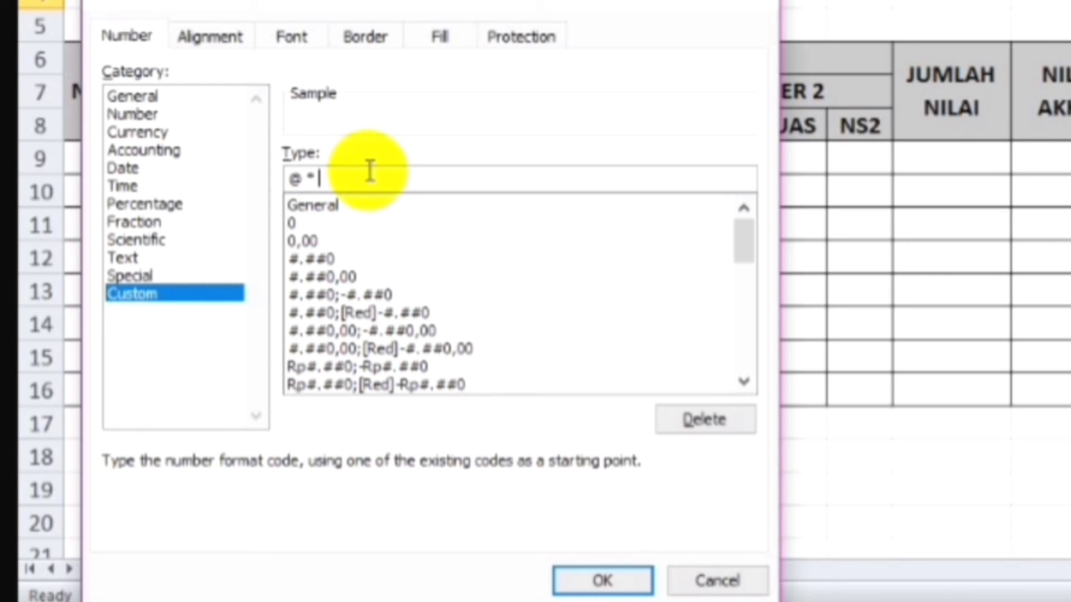
type("1")
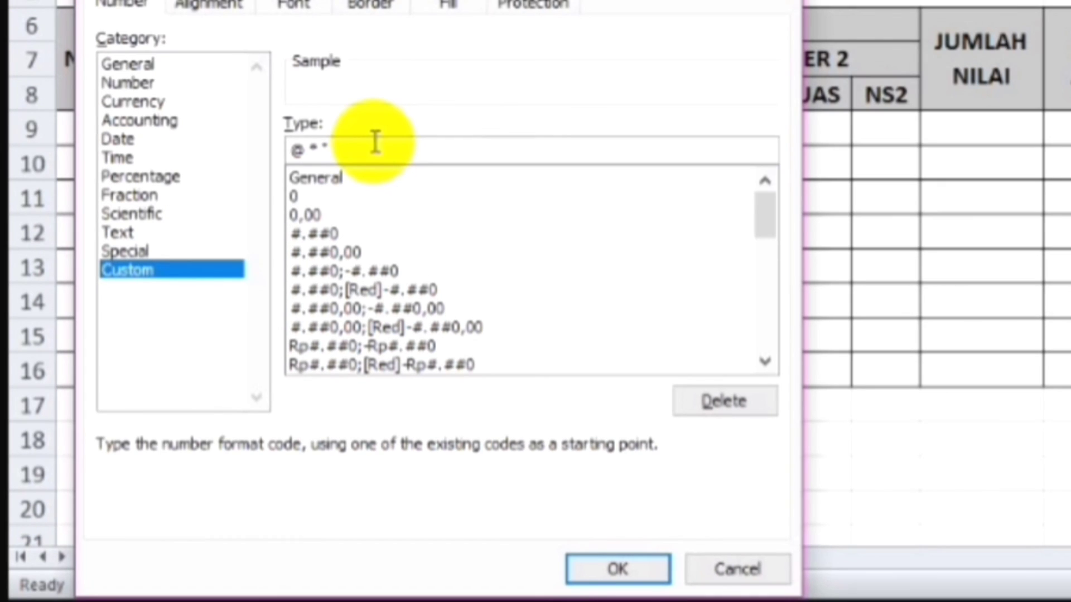
type(":")
type("1")
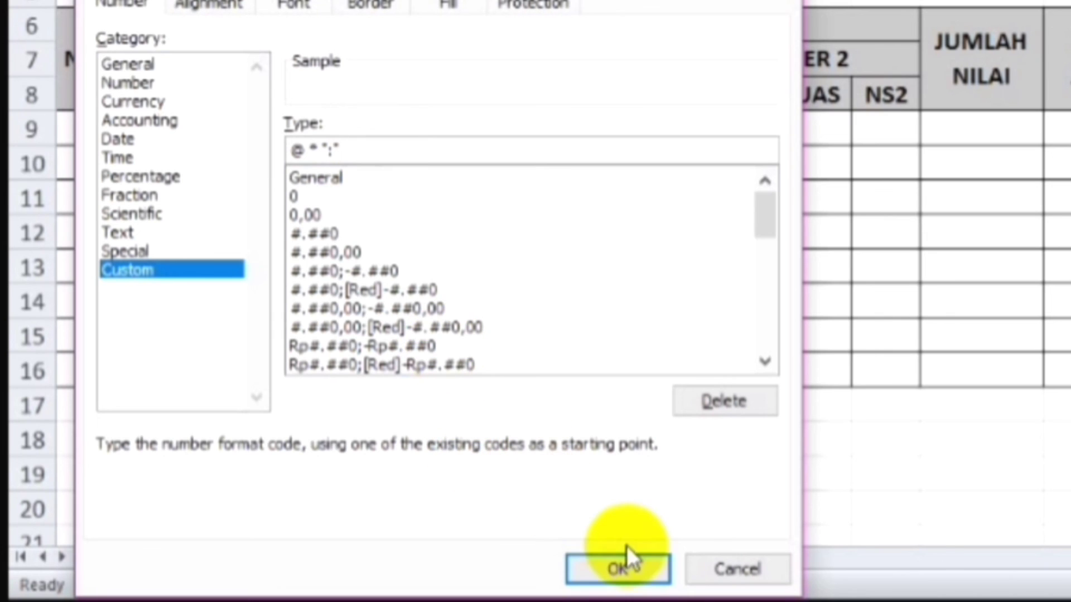
left_click(619, 570)
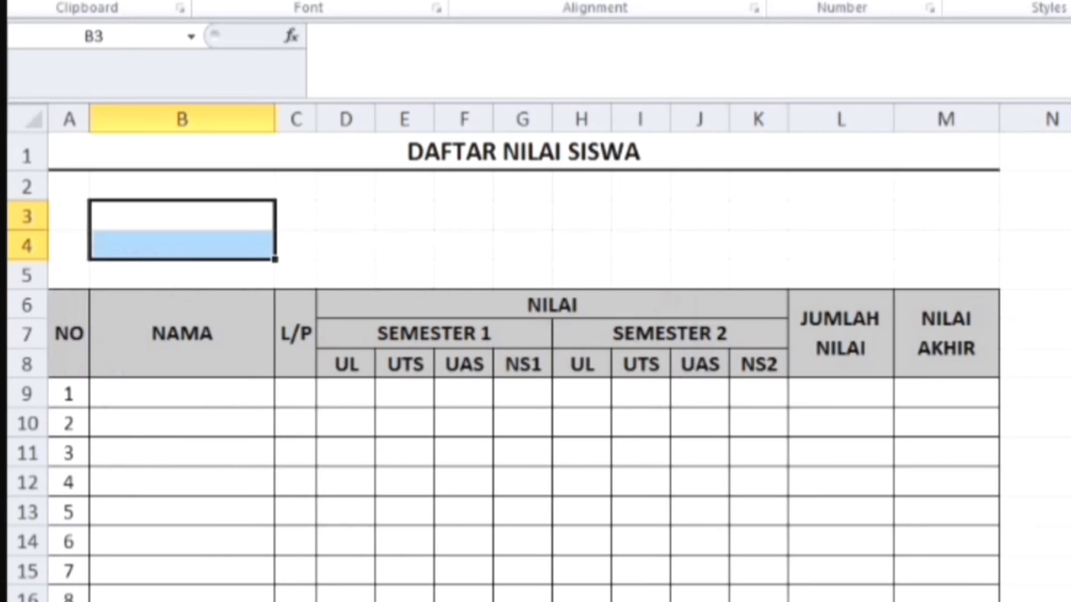
Step: Enter the labels "Nama Sekolah" in cell B3 and "Kelas" in cell B4
left_click(193, 224)
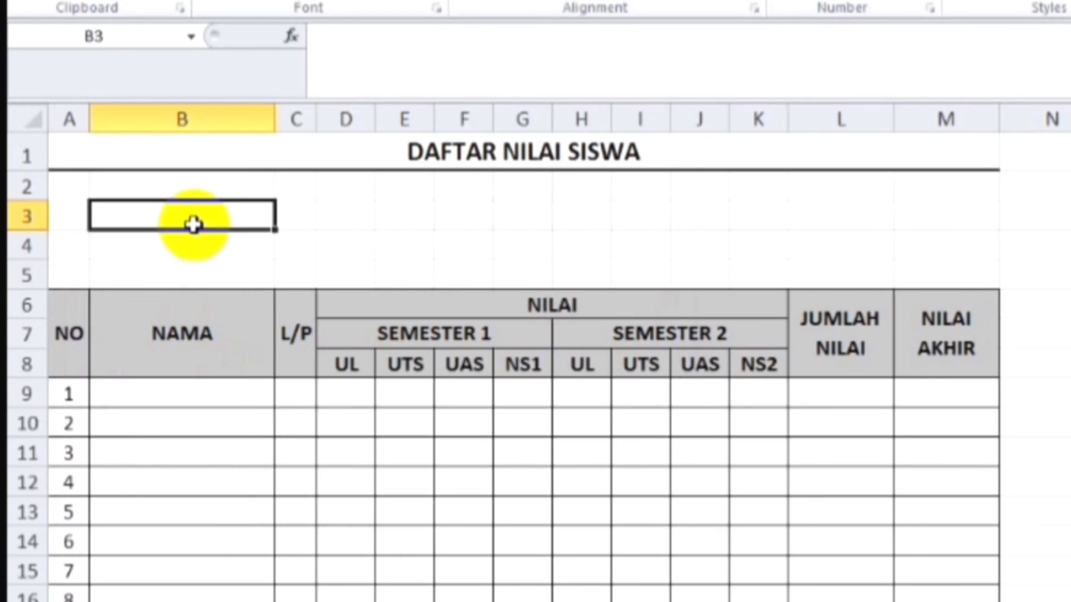
type("Nama")
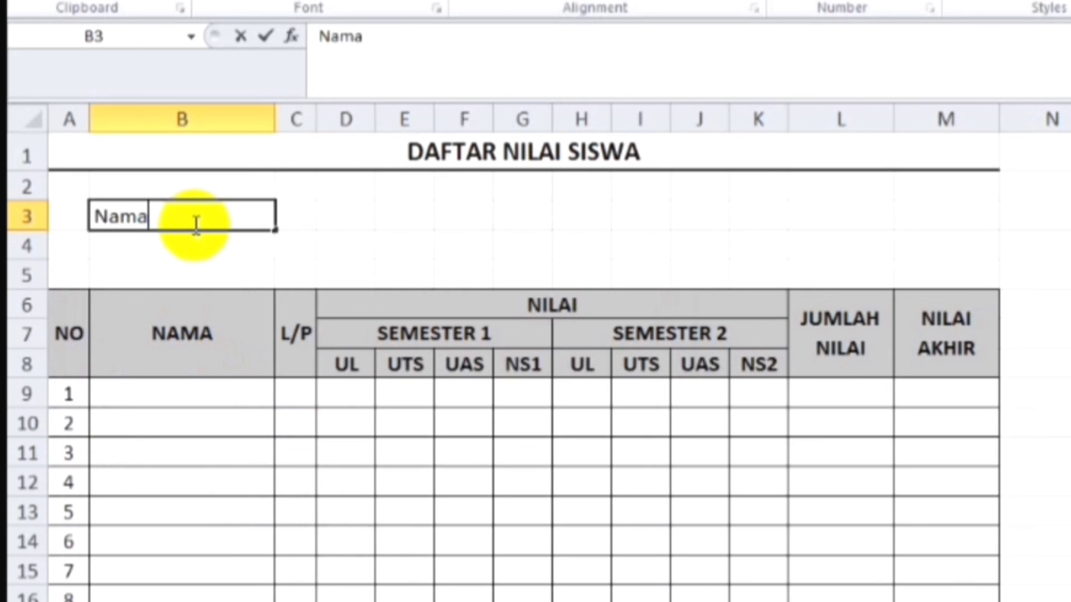
type(" Sekolah")
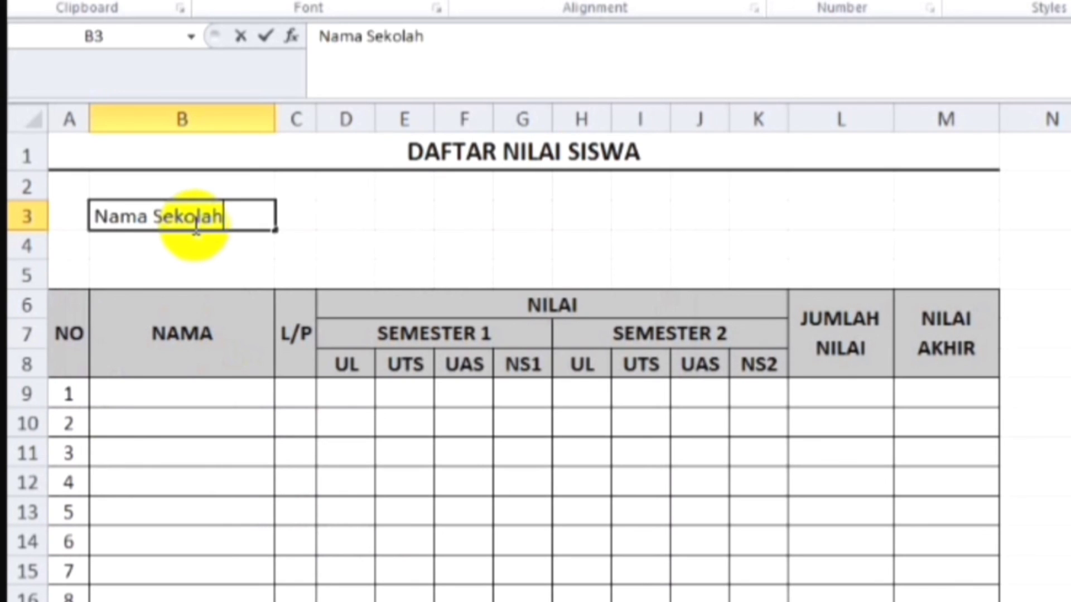
key("Return")
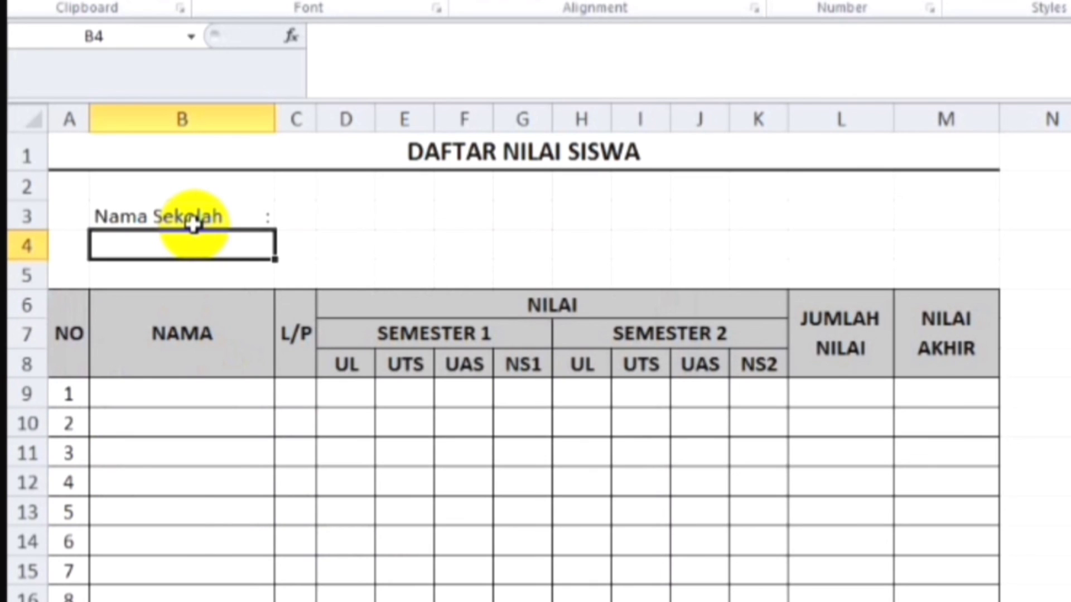
type("Kelas")
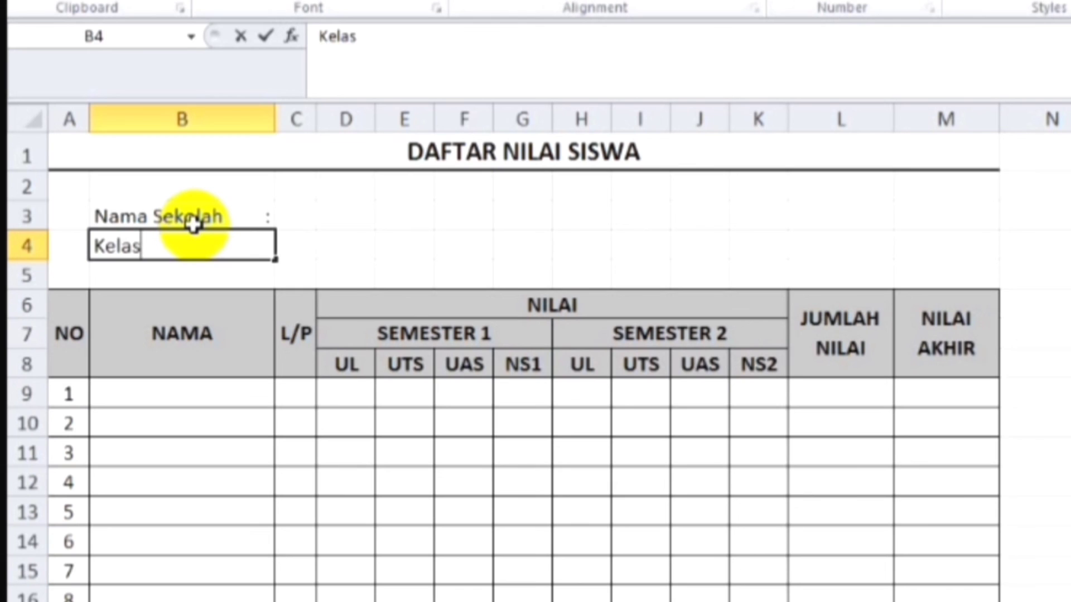
key("Return")
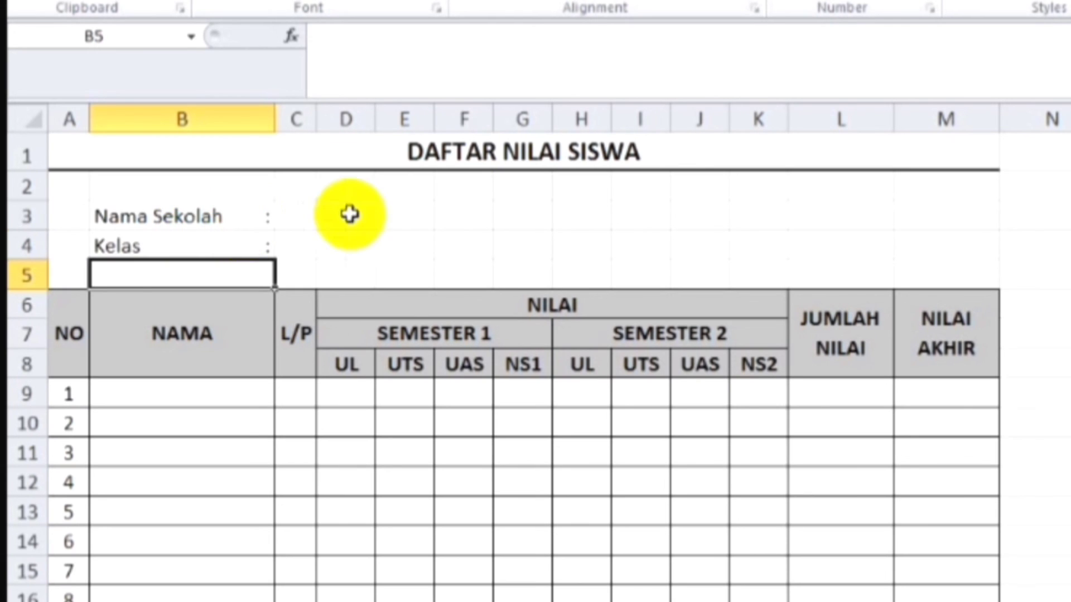
Step: Enter the school name "SDN Percontohan" in cell C3 and the class "V (Lima)" in cell C4
left_click(303, 218)
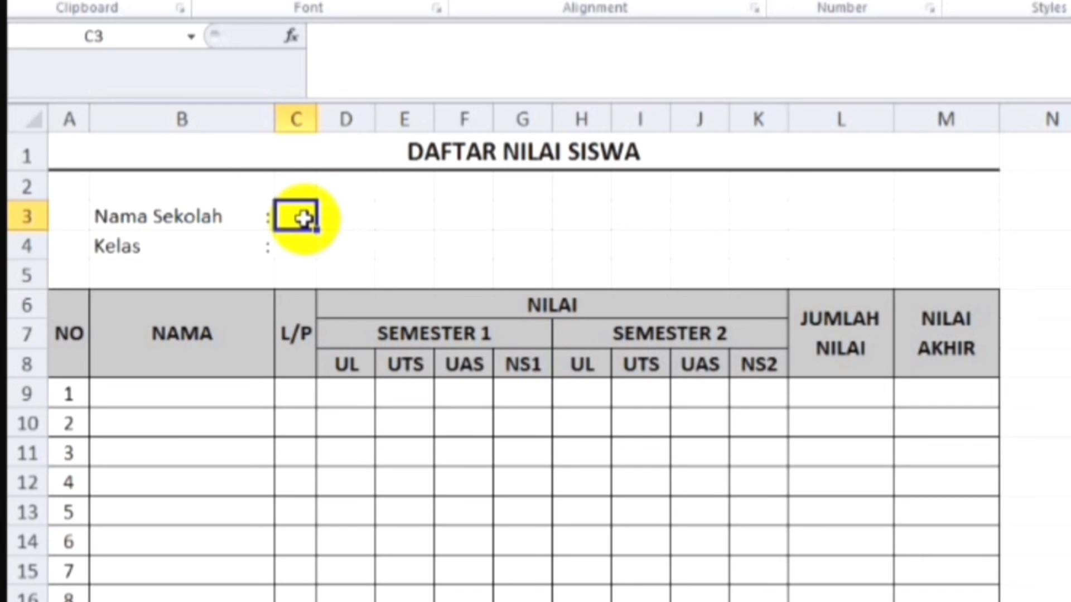
type("S")
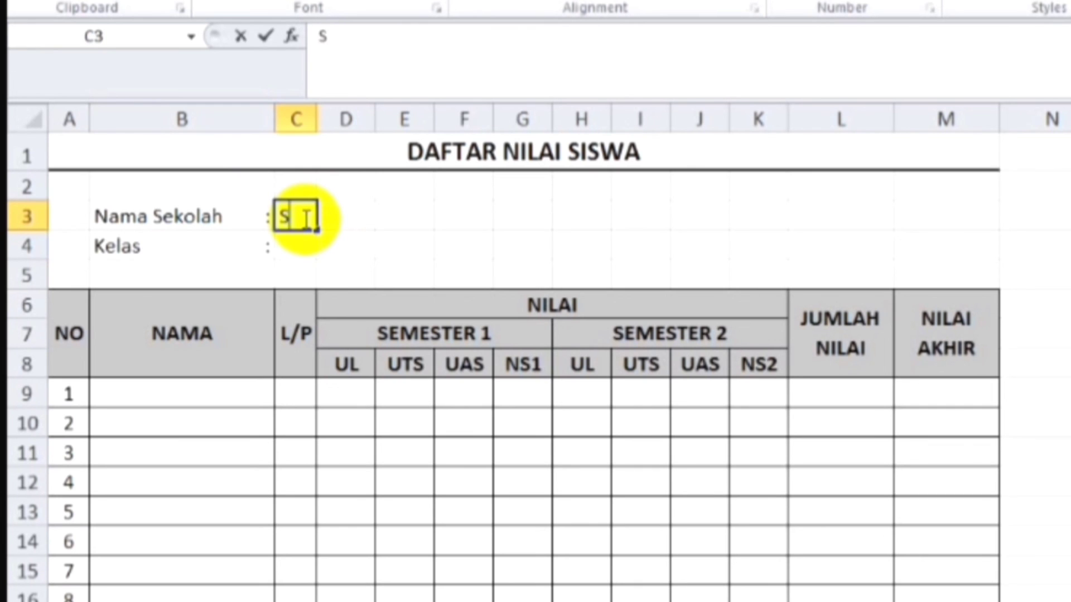
type("DN")
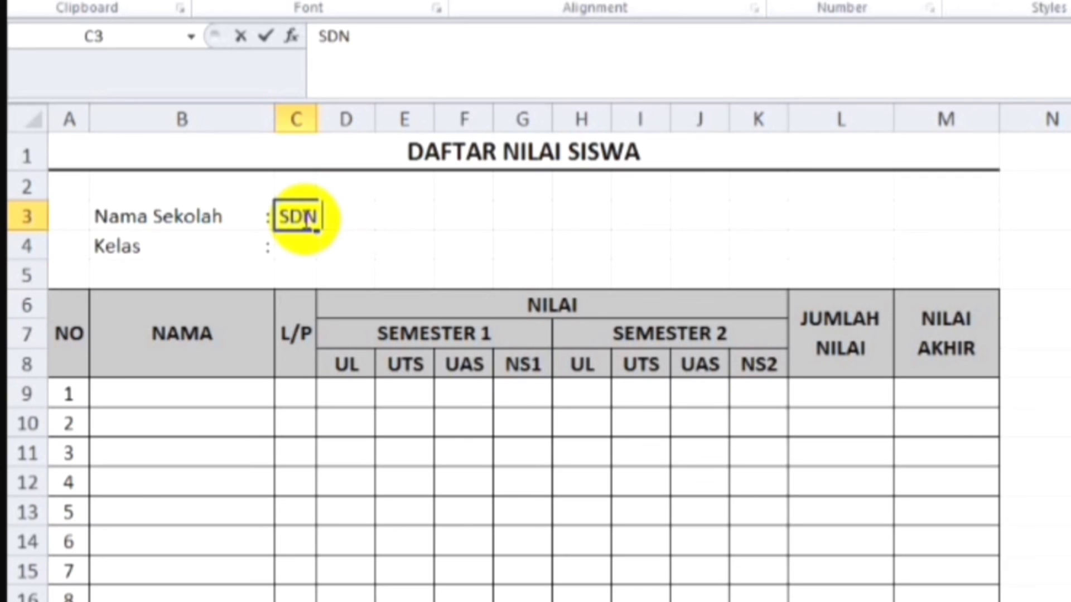
type(" Percontohan")
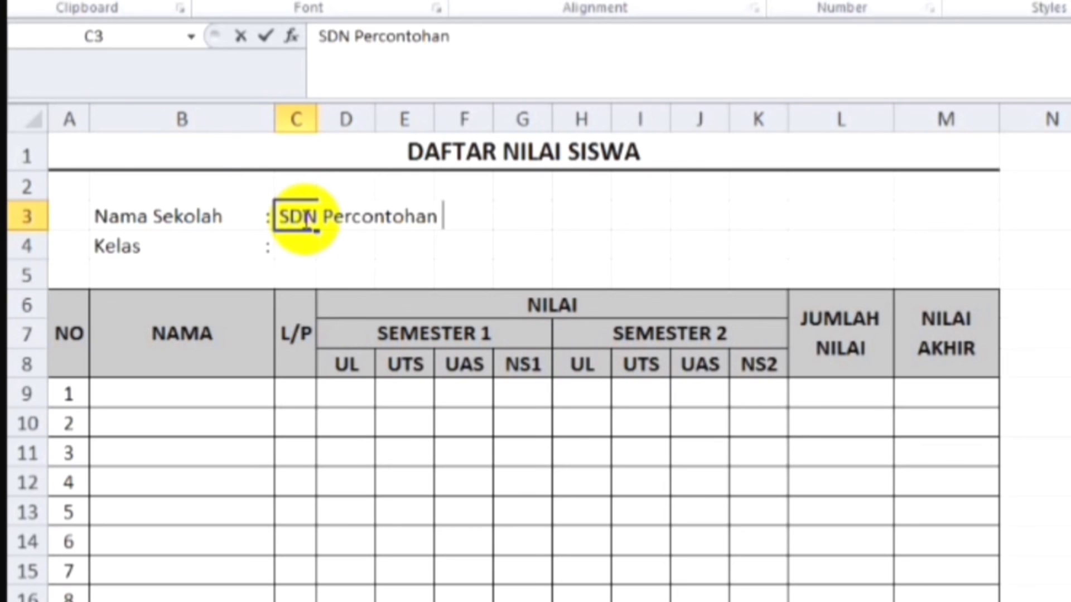
key("Return")
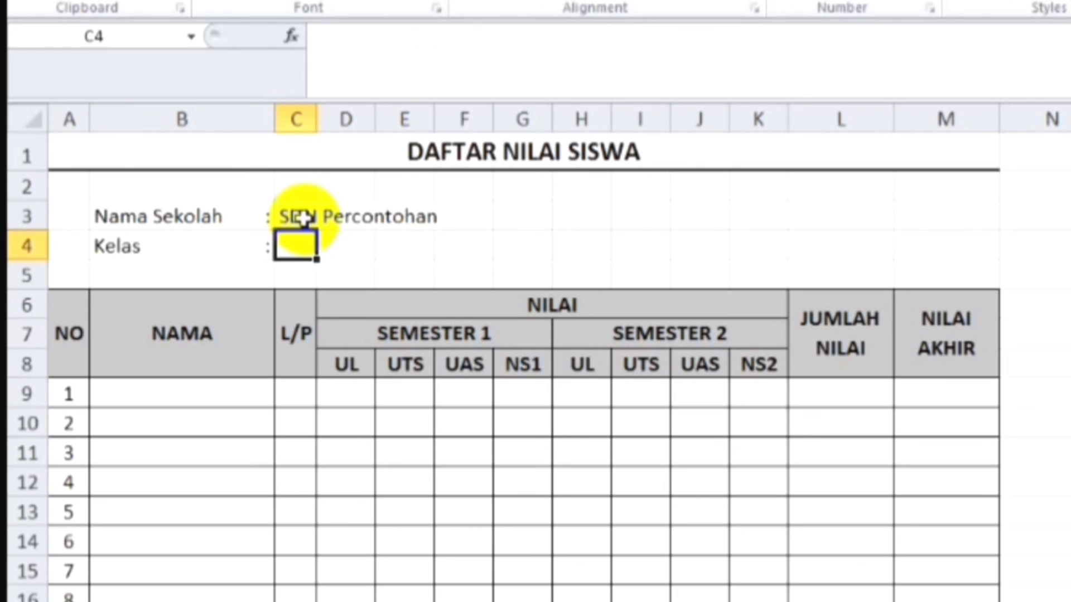
type("V")
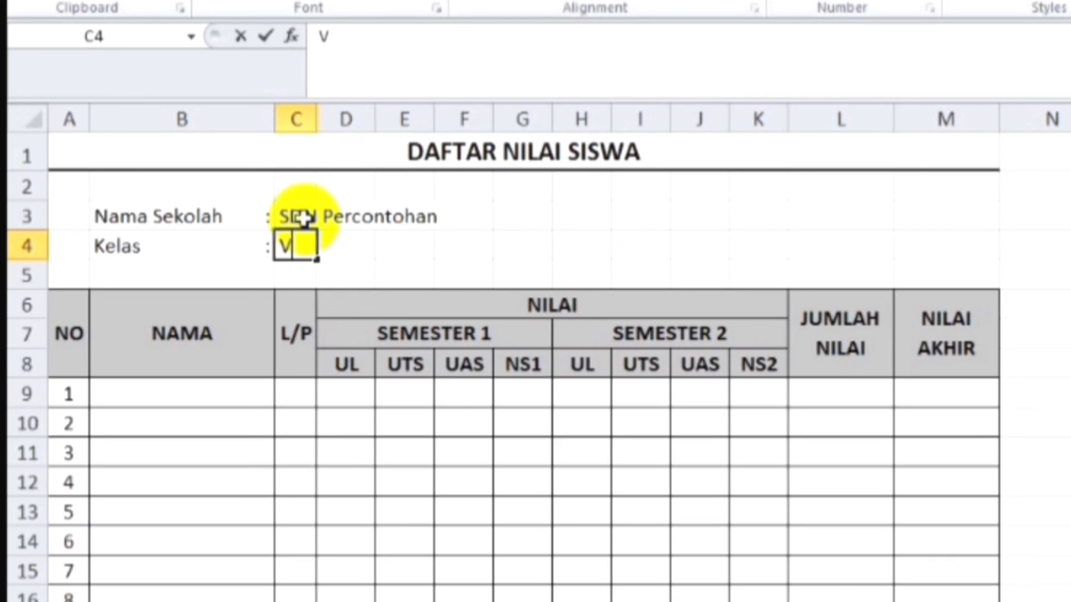
type(" (Lima)")
key("Return")
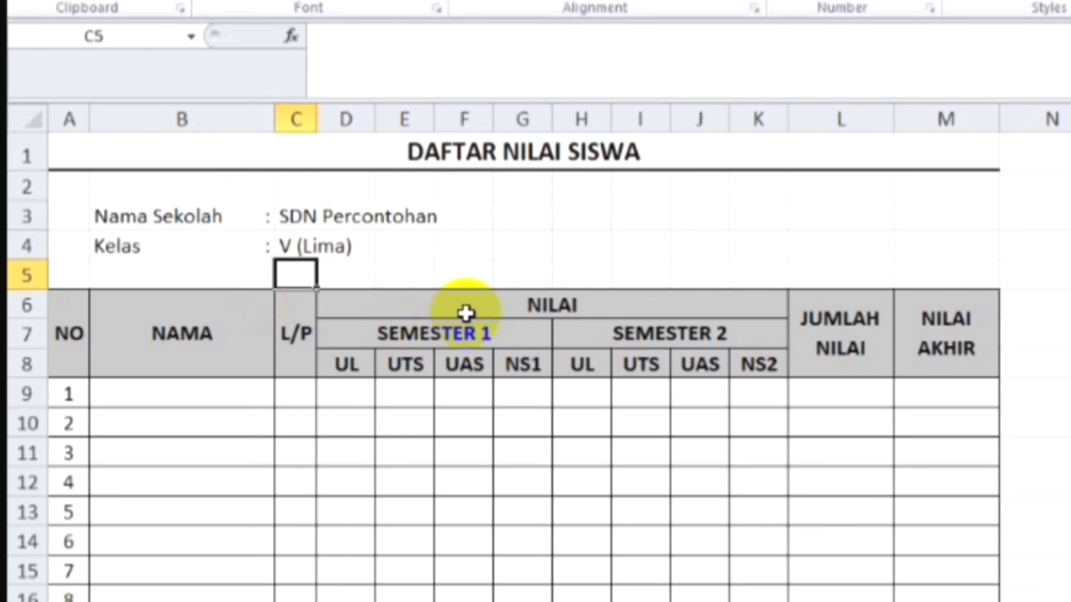
Step: Enter the place and date line "Jakarta , 11 Maret 2022" in cell J18 below the table
left_click(725, 601)
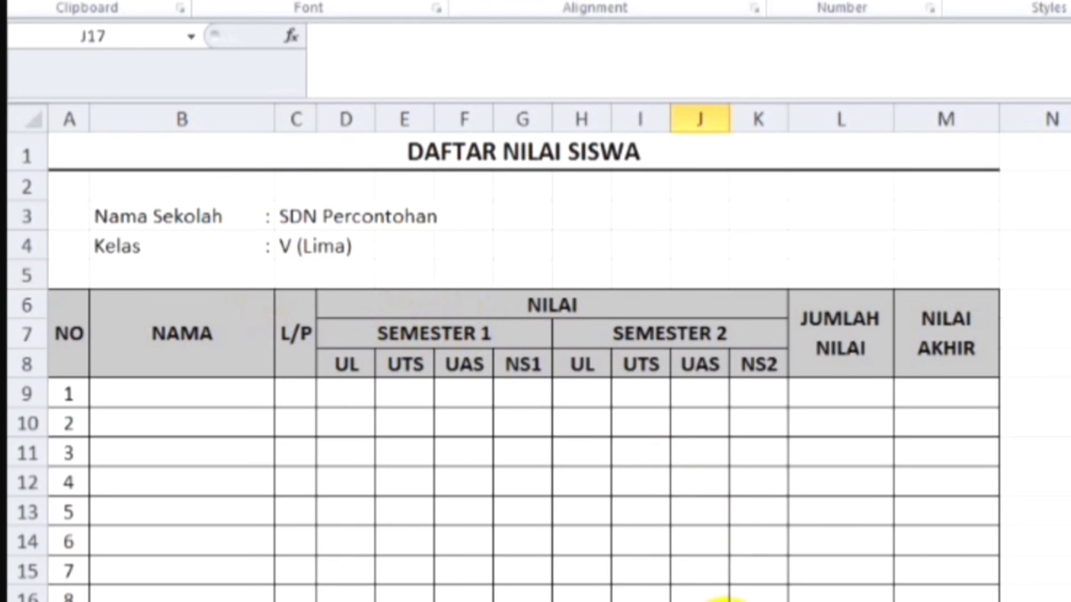
key("Right")
key("Down")
key("Down")
key("Down")
key("Down")
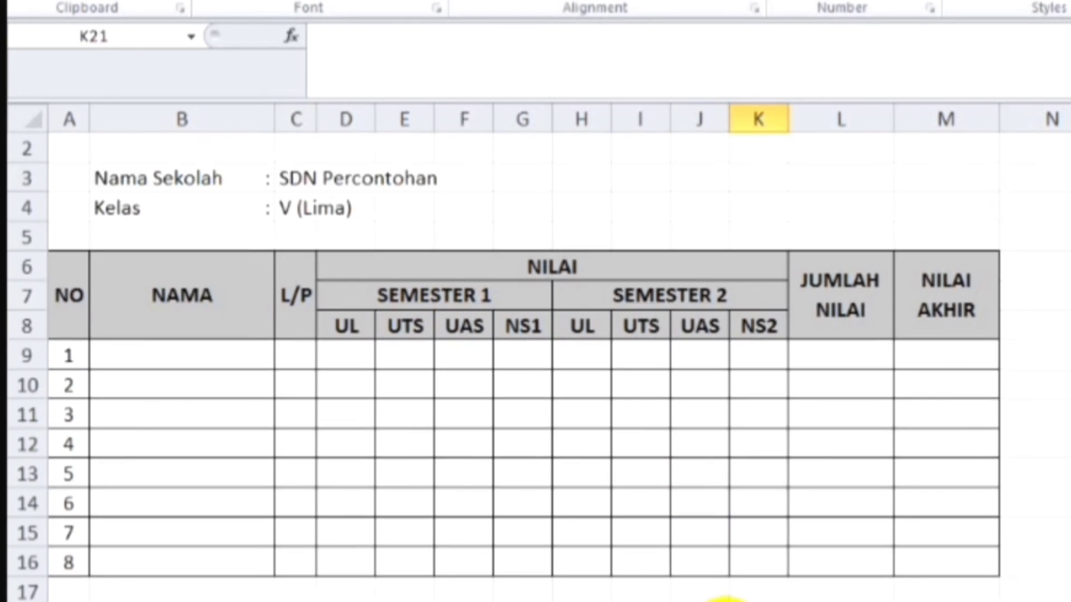
left_click(712, 601)
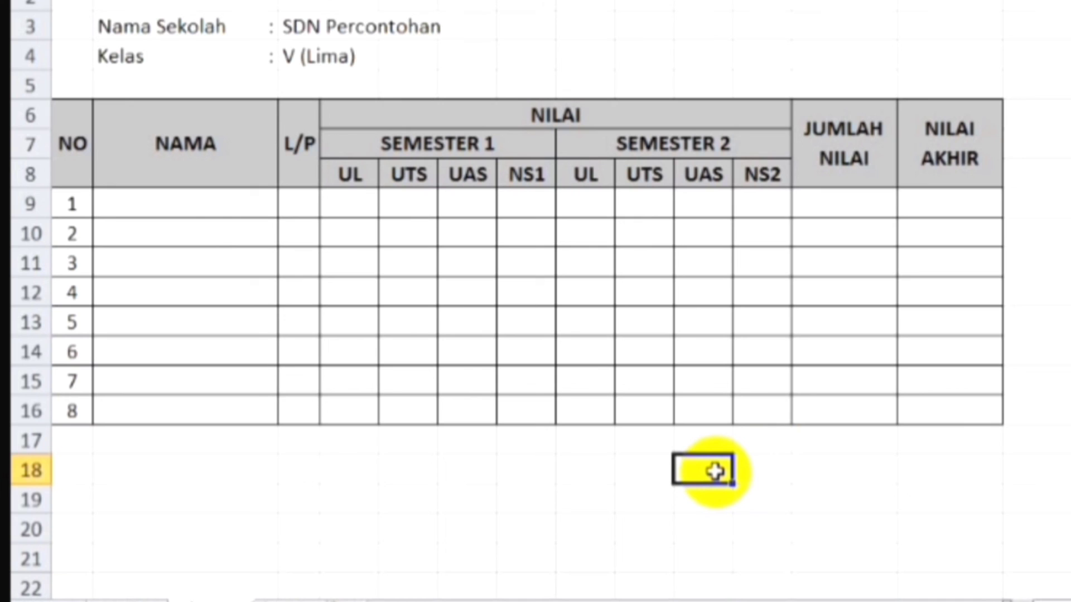
type("Jakarta , 11")
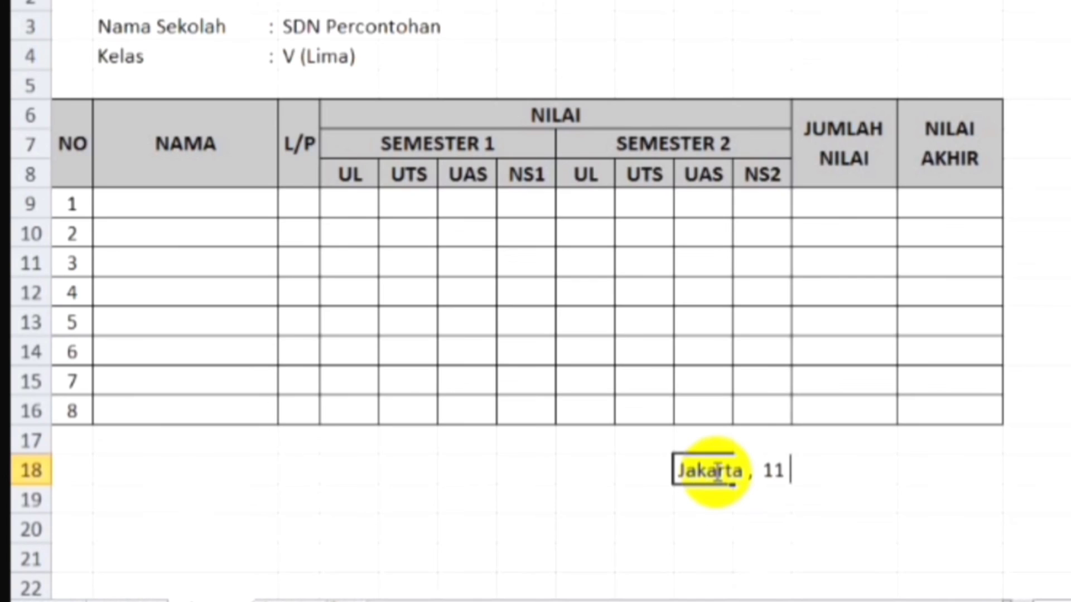
key("BackSpace")
type("1 Maret 2022")
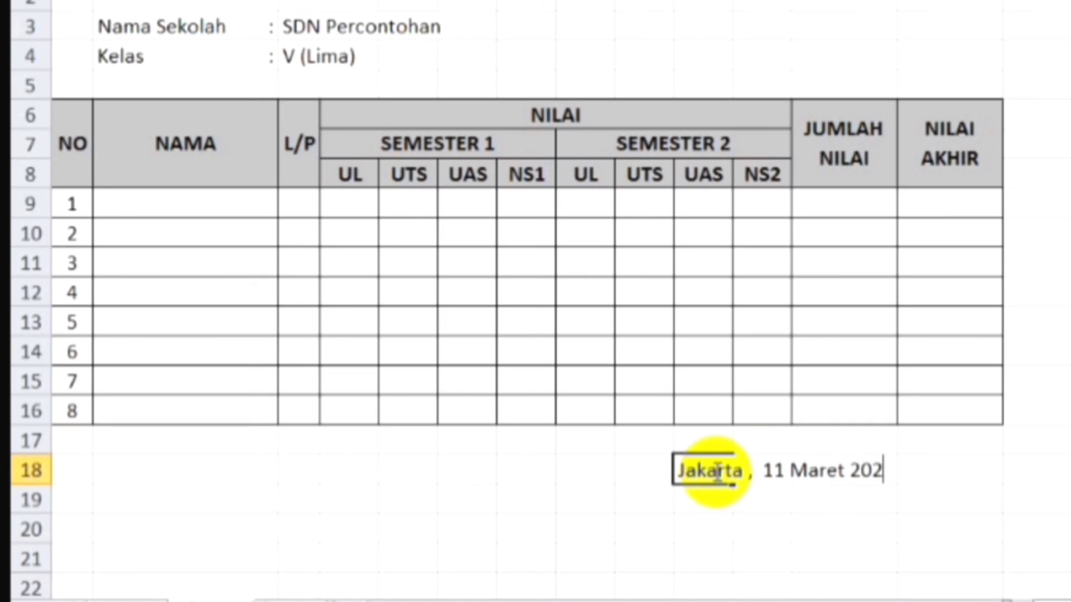
key("Return")
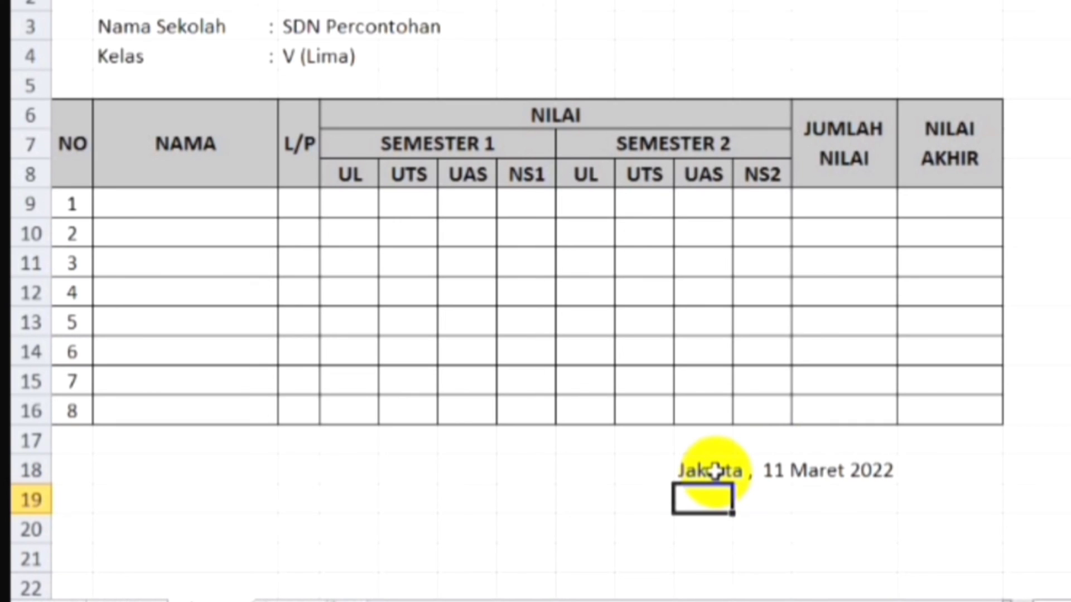
Step: Enter the signatory title "Guru Kelas" in cell J19 beneath the place and date line
type("G")
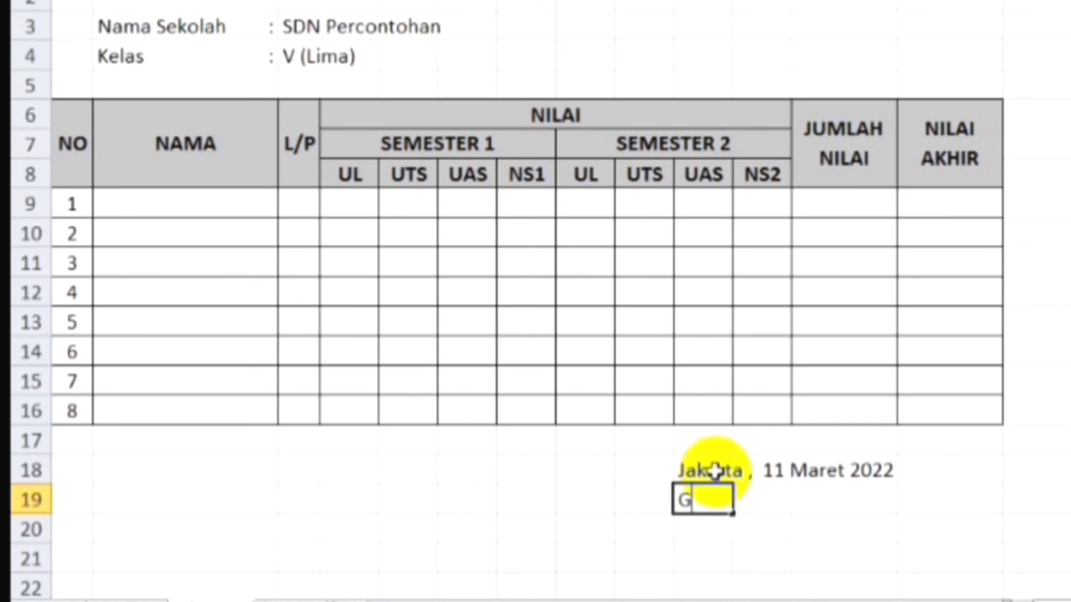
type("uru Kelas")
key("Return")
Step: Enter the class teacher's full name in cell J22, leaving blank rows for the signature above it
key("Down")
key("Down")
key("Down")
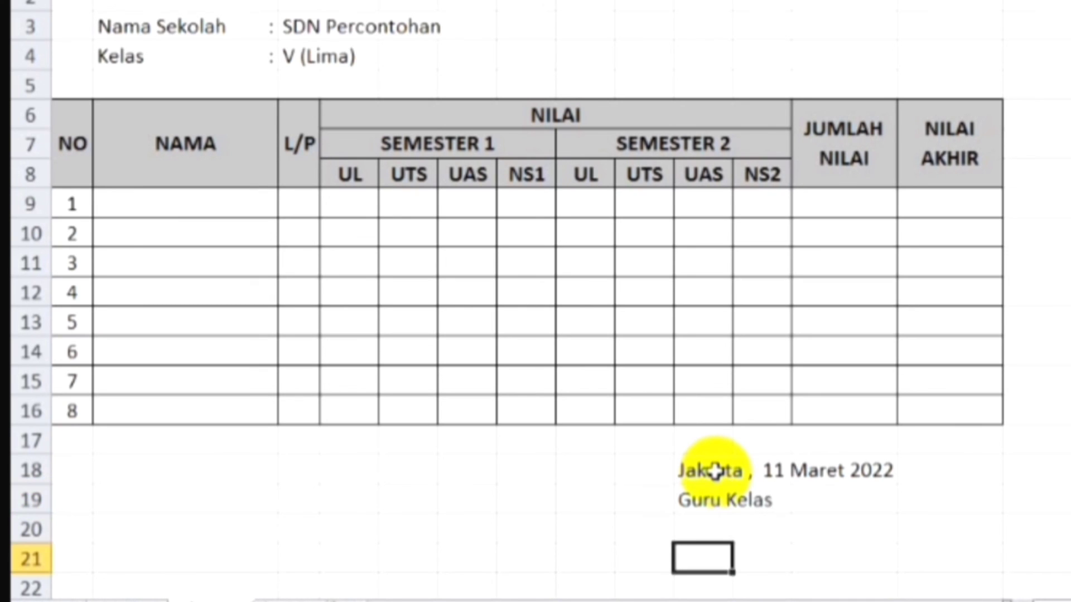
key("Up")
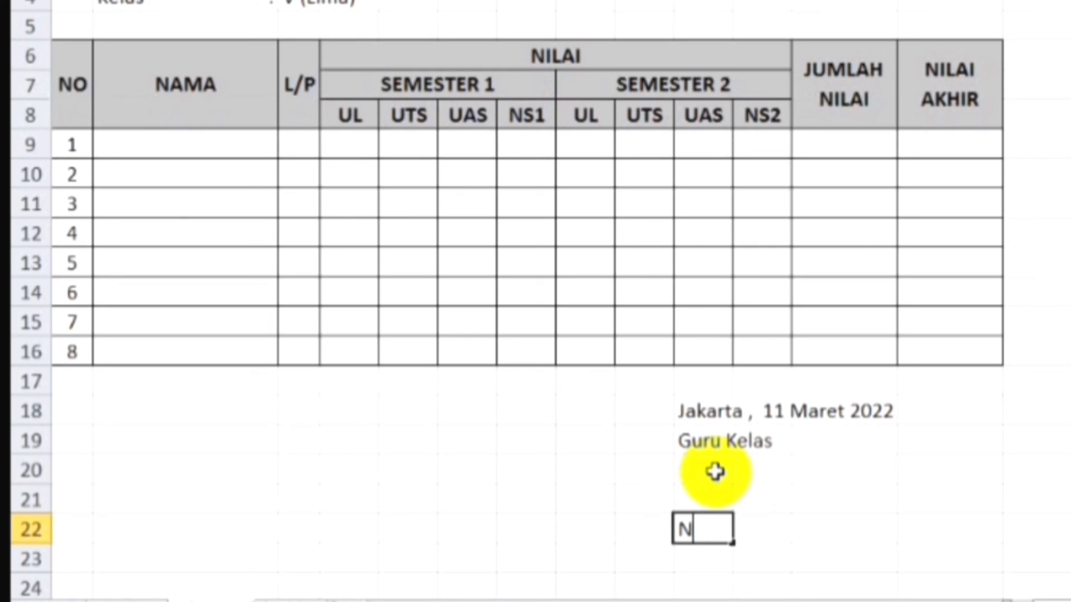
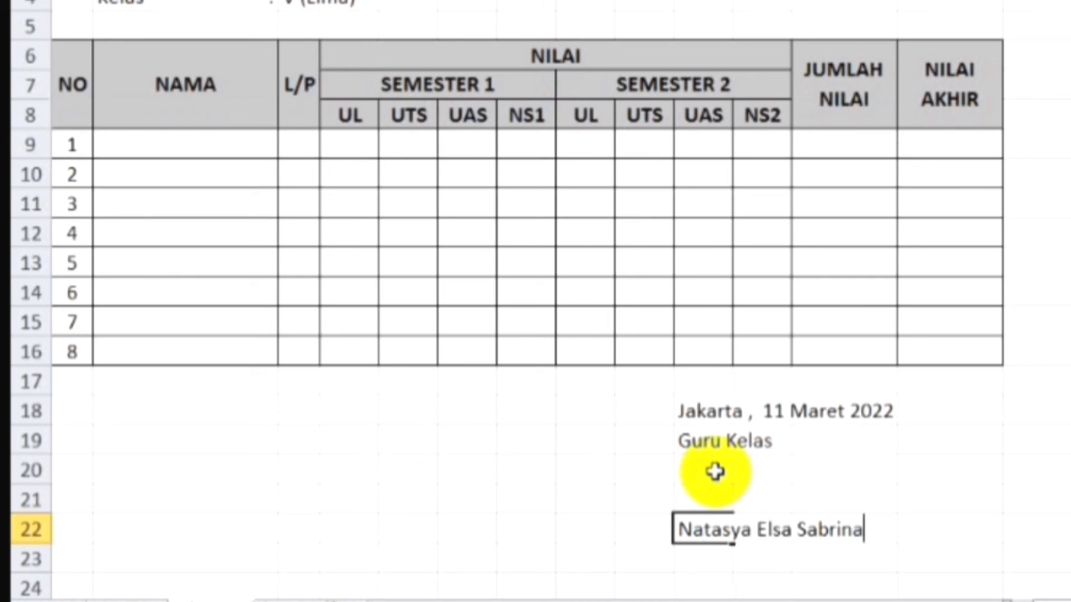
key("Return")
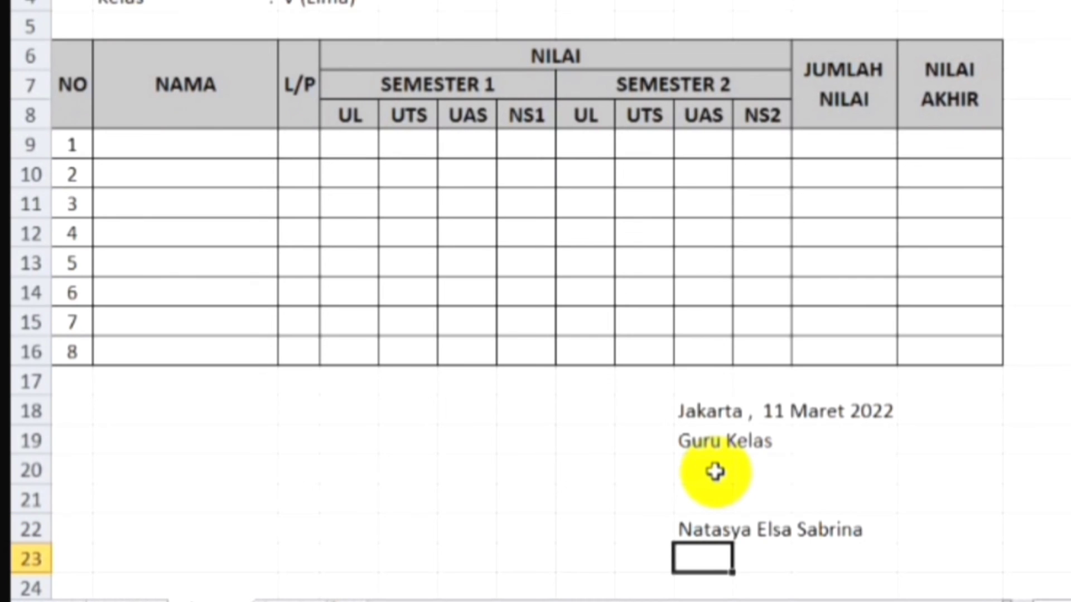
Step: Review the whole grade sheet, from the title and school details through the table to the signature block
key("Down")
key("Up")
key("Up")
key("Up")
key("Up")
key("Up")
key("Up")
key("Up")
key("Up")
key("Up")
key("Up")
key("Up")
key("Up")
key("Up")
key("Up")
key("Up")
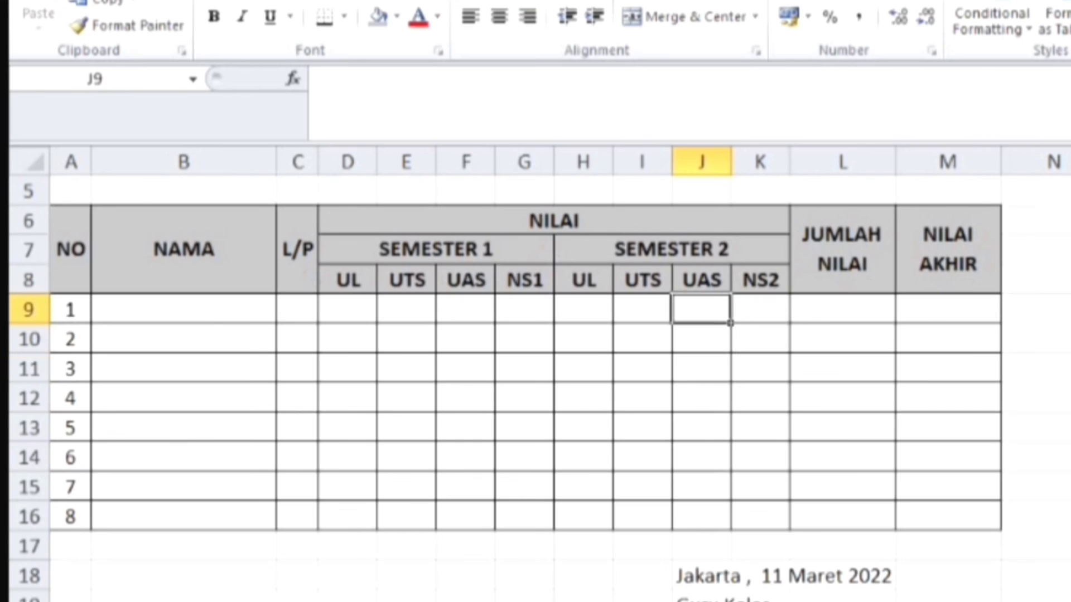
key("Up")
key("Up")
key("Up")
key("Up")
key("Up")
key("Up")
key("Up")
key("Up")
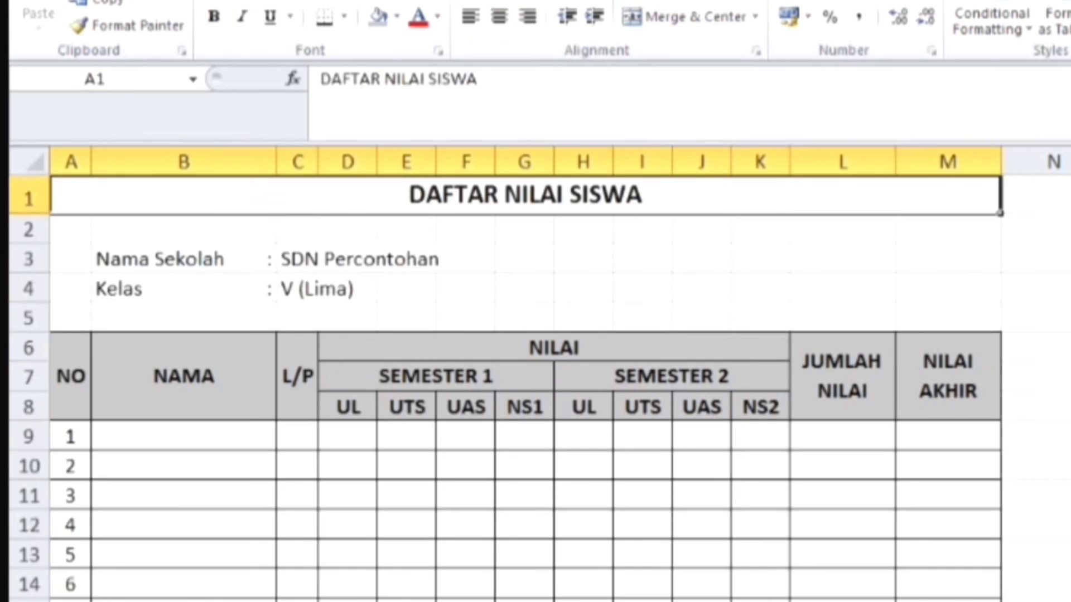
key("Down")
key("Down")
key("Down")
key("Down")
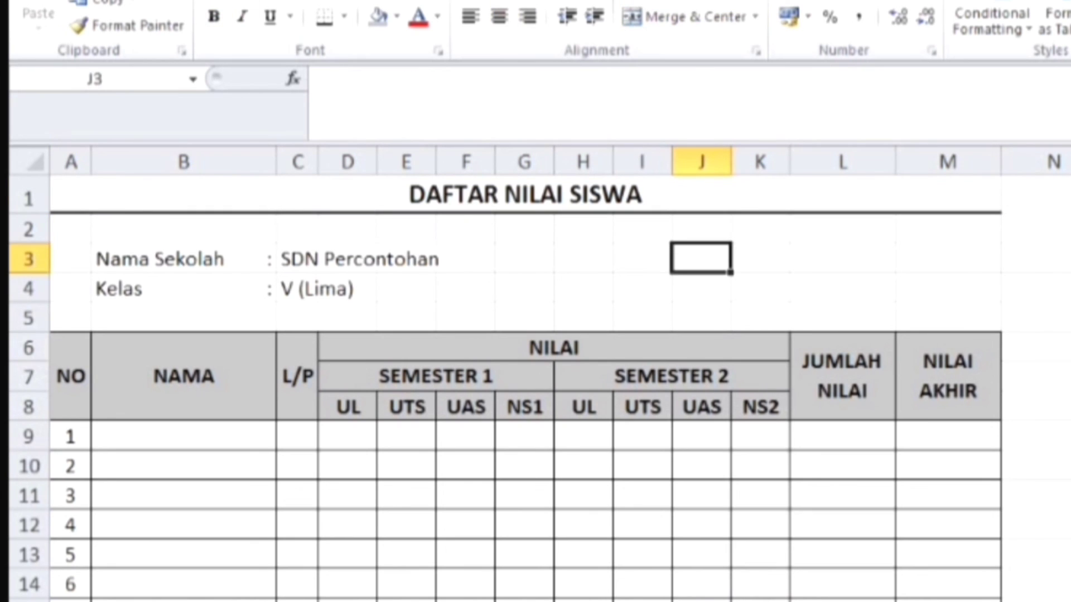
key("Down")
key("Down")
key("Down")
key("Down")
key("Down")
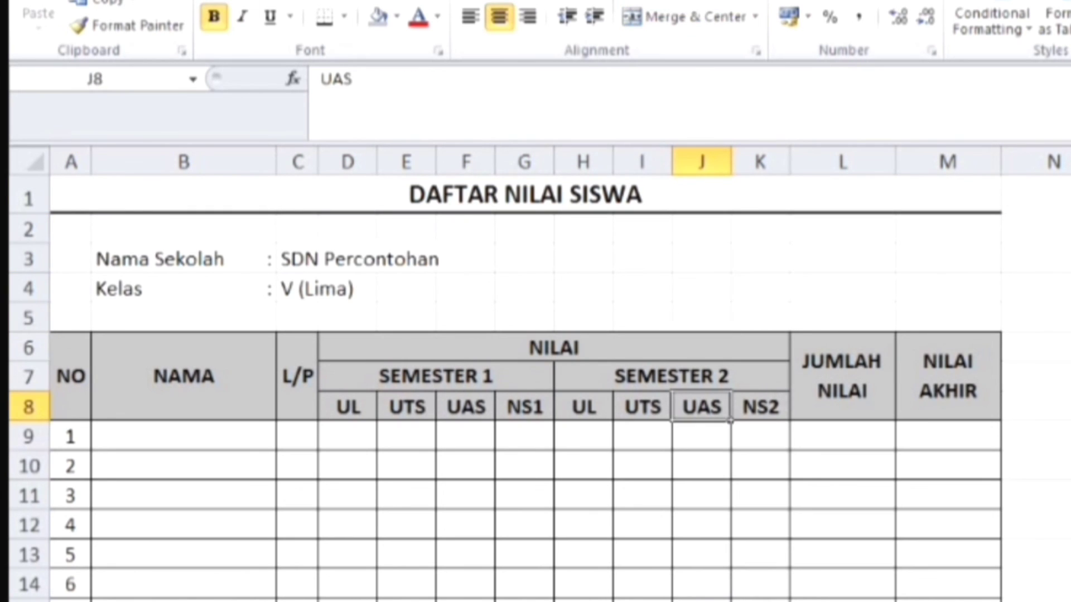
key("Down")
key("Down")
key("Down")
key("Down")
key("Down")
key("Down")
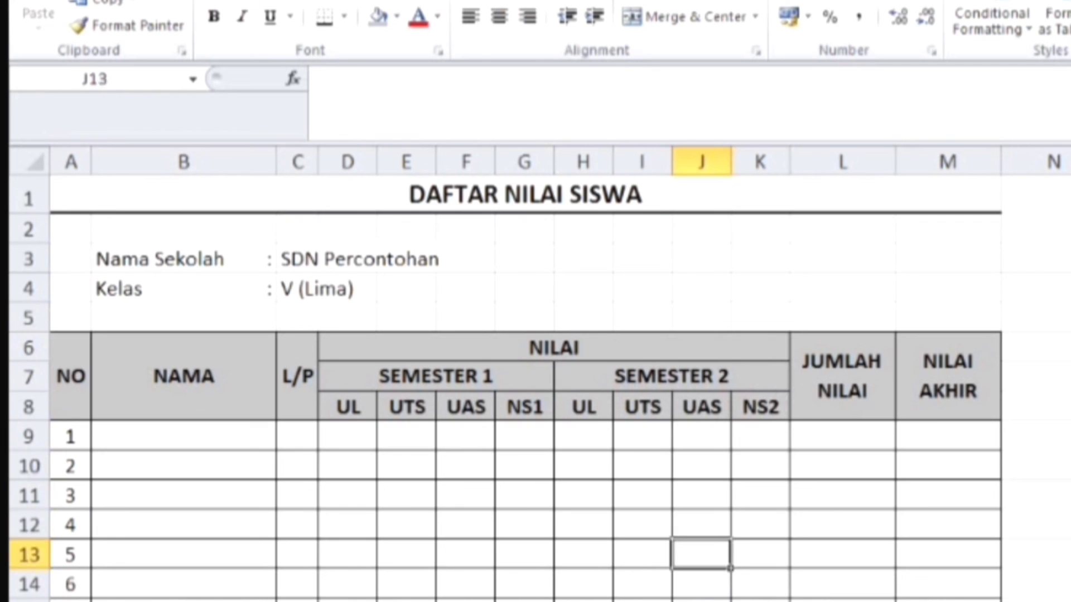
key("Down")
key("Down")
key("Down")
key("Down")
key("Down")
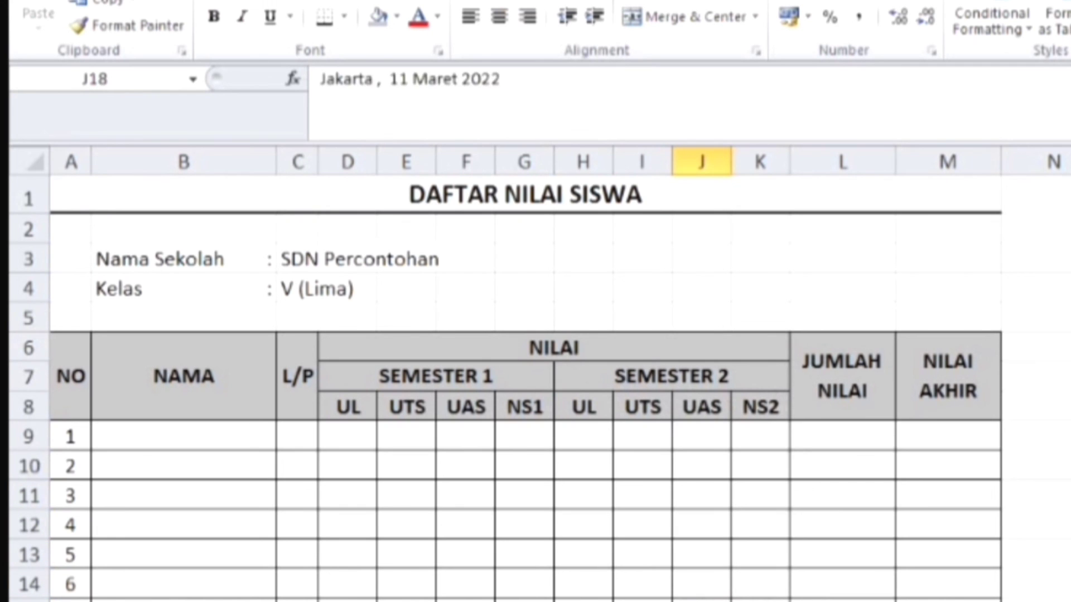
key("Down")
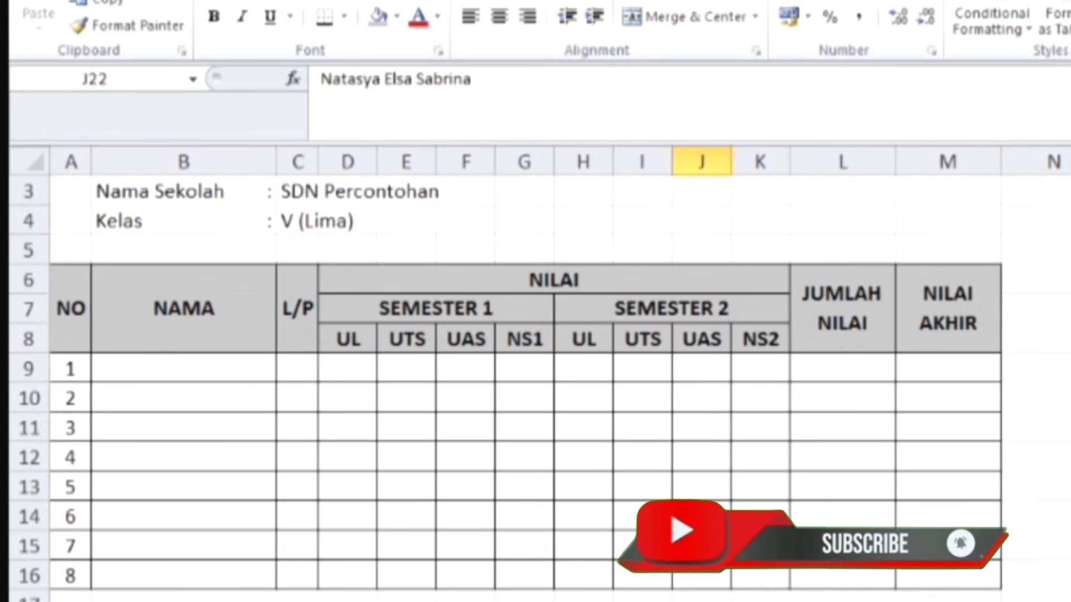
key("Up")
key("Up")
key("Up")
key("Up")
key("Up")
key("Up")
key("Up")
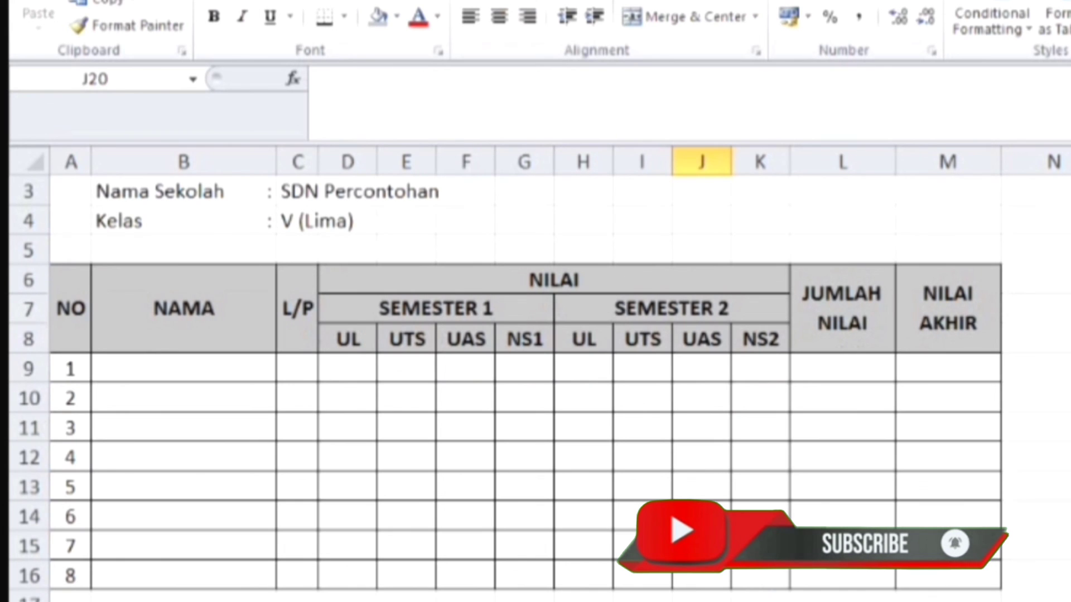
key("Up")
key("Up")
key("Up")
key("Up")
key("Up")
key("Up")
key("Up")
key("Up")
key("Up")
key("Up")
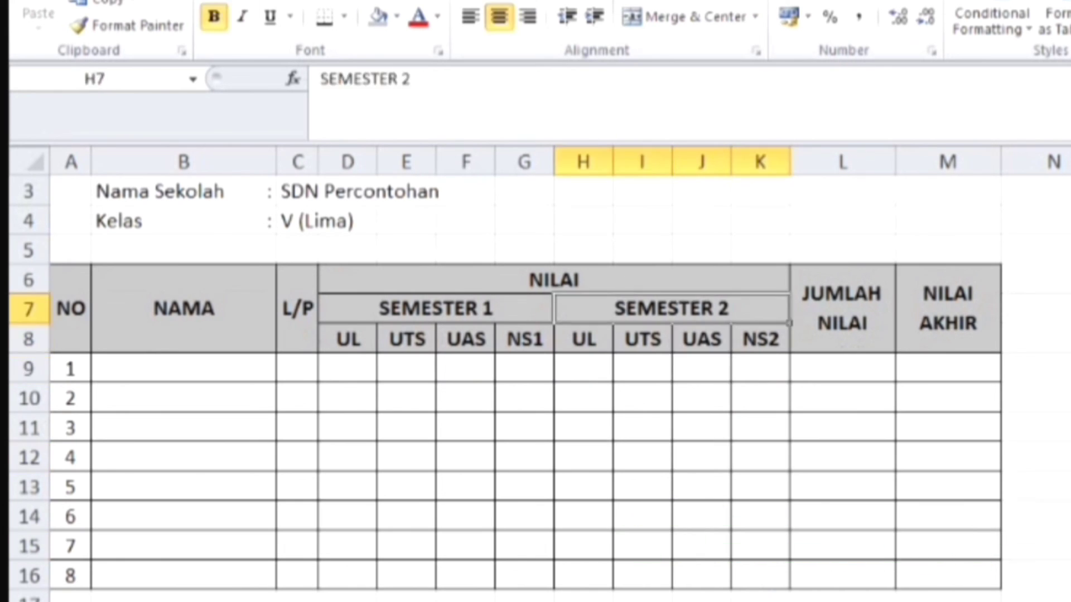
key("Up")
key("Up")
key("Up")
key("Up")
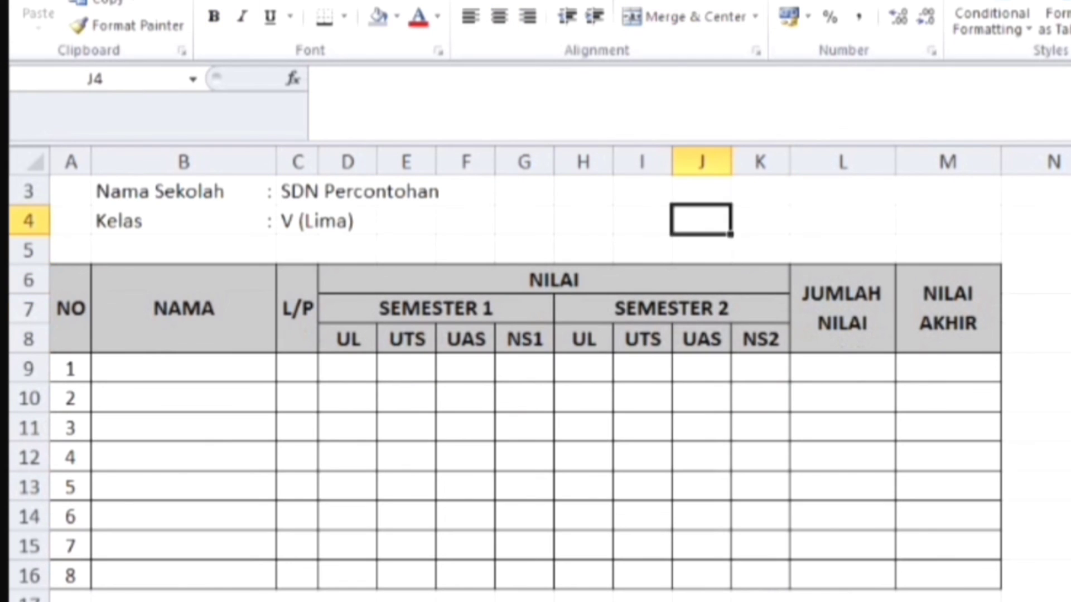